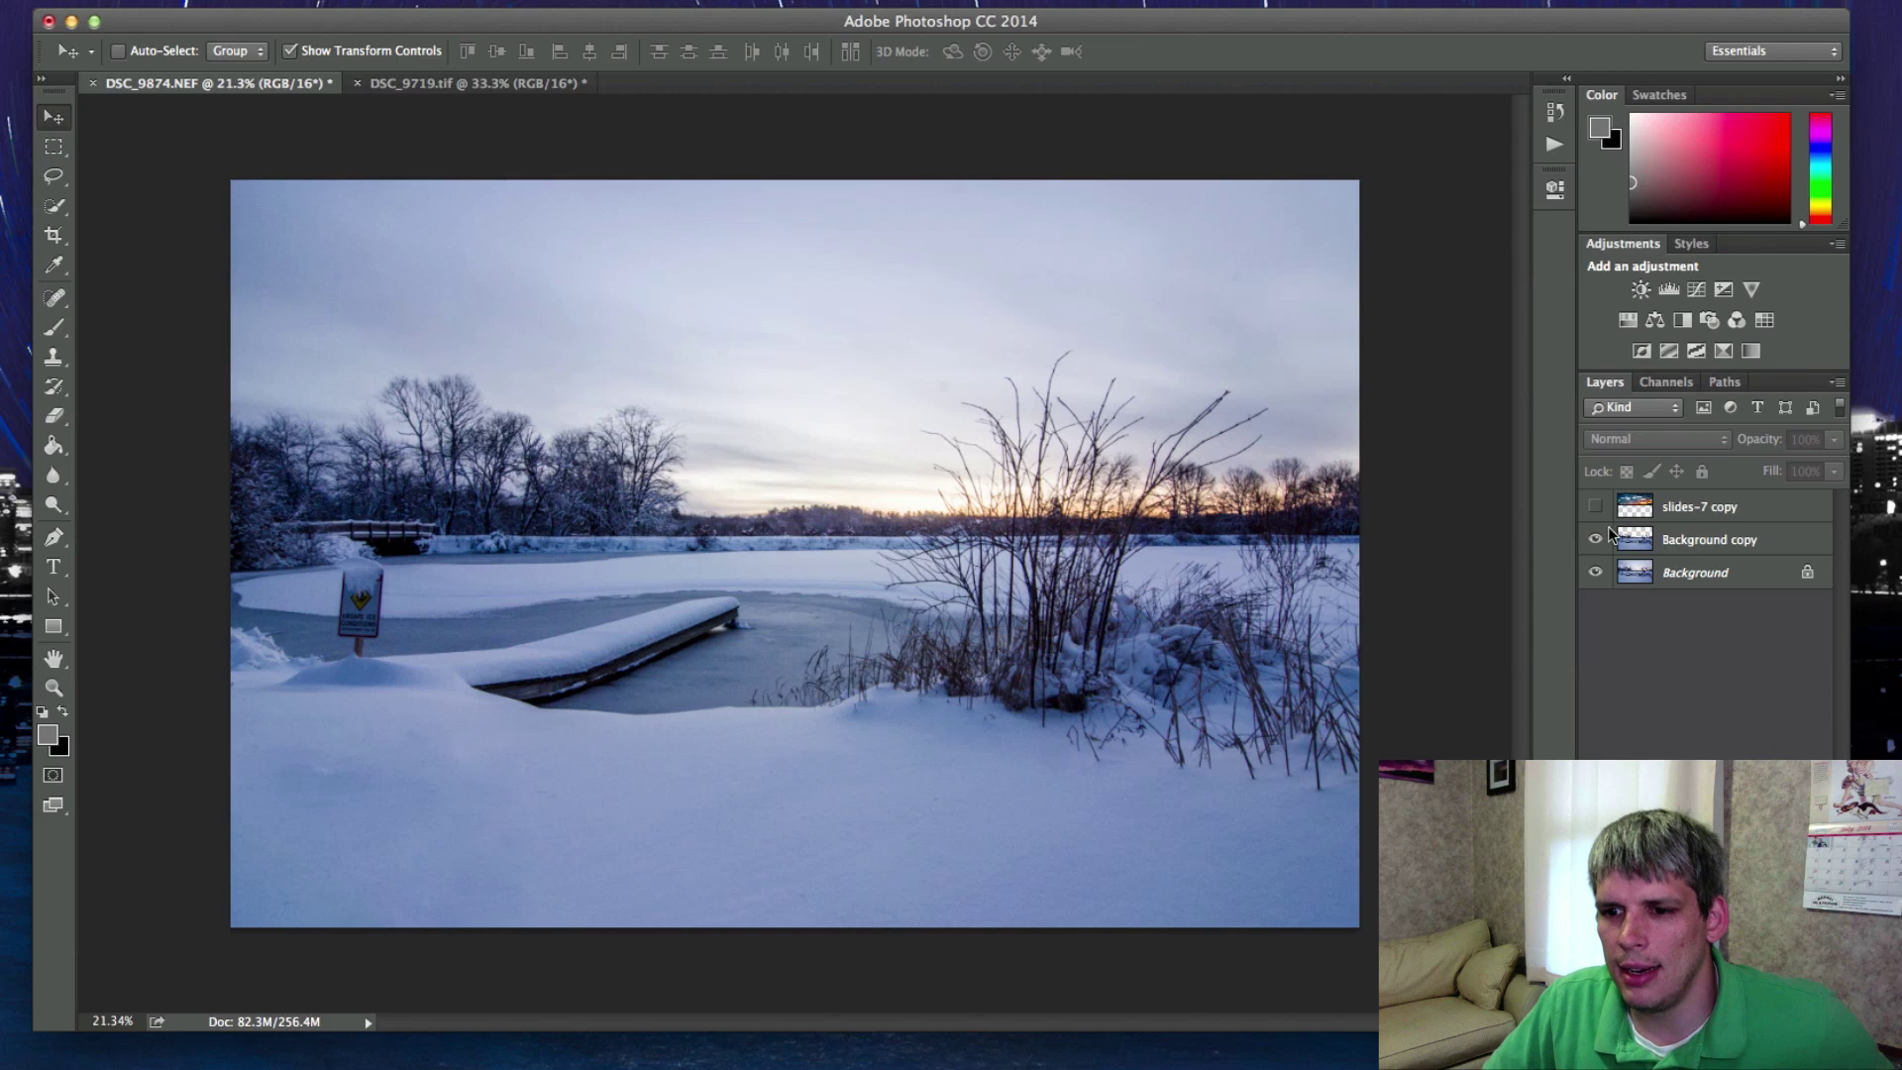
Step: Hide the Background layer and make the slides-7 copy sunset sky layer visible
click(1593, 571)
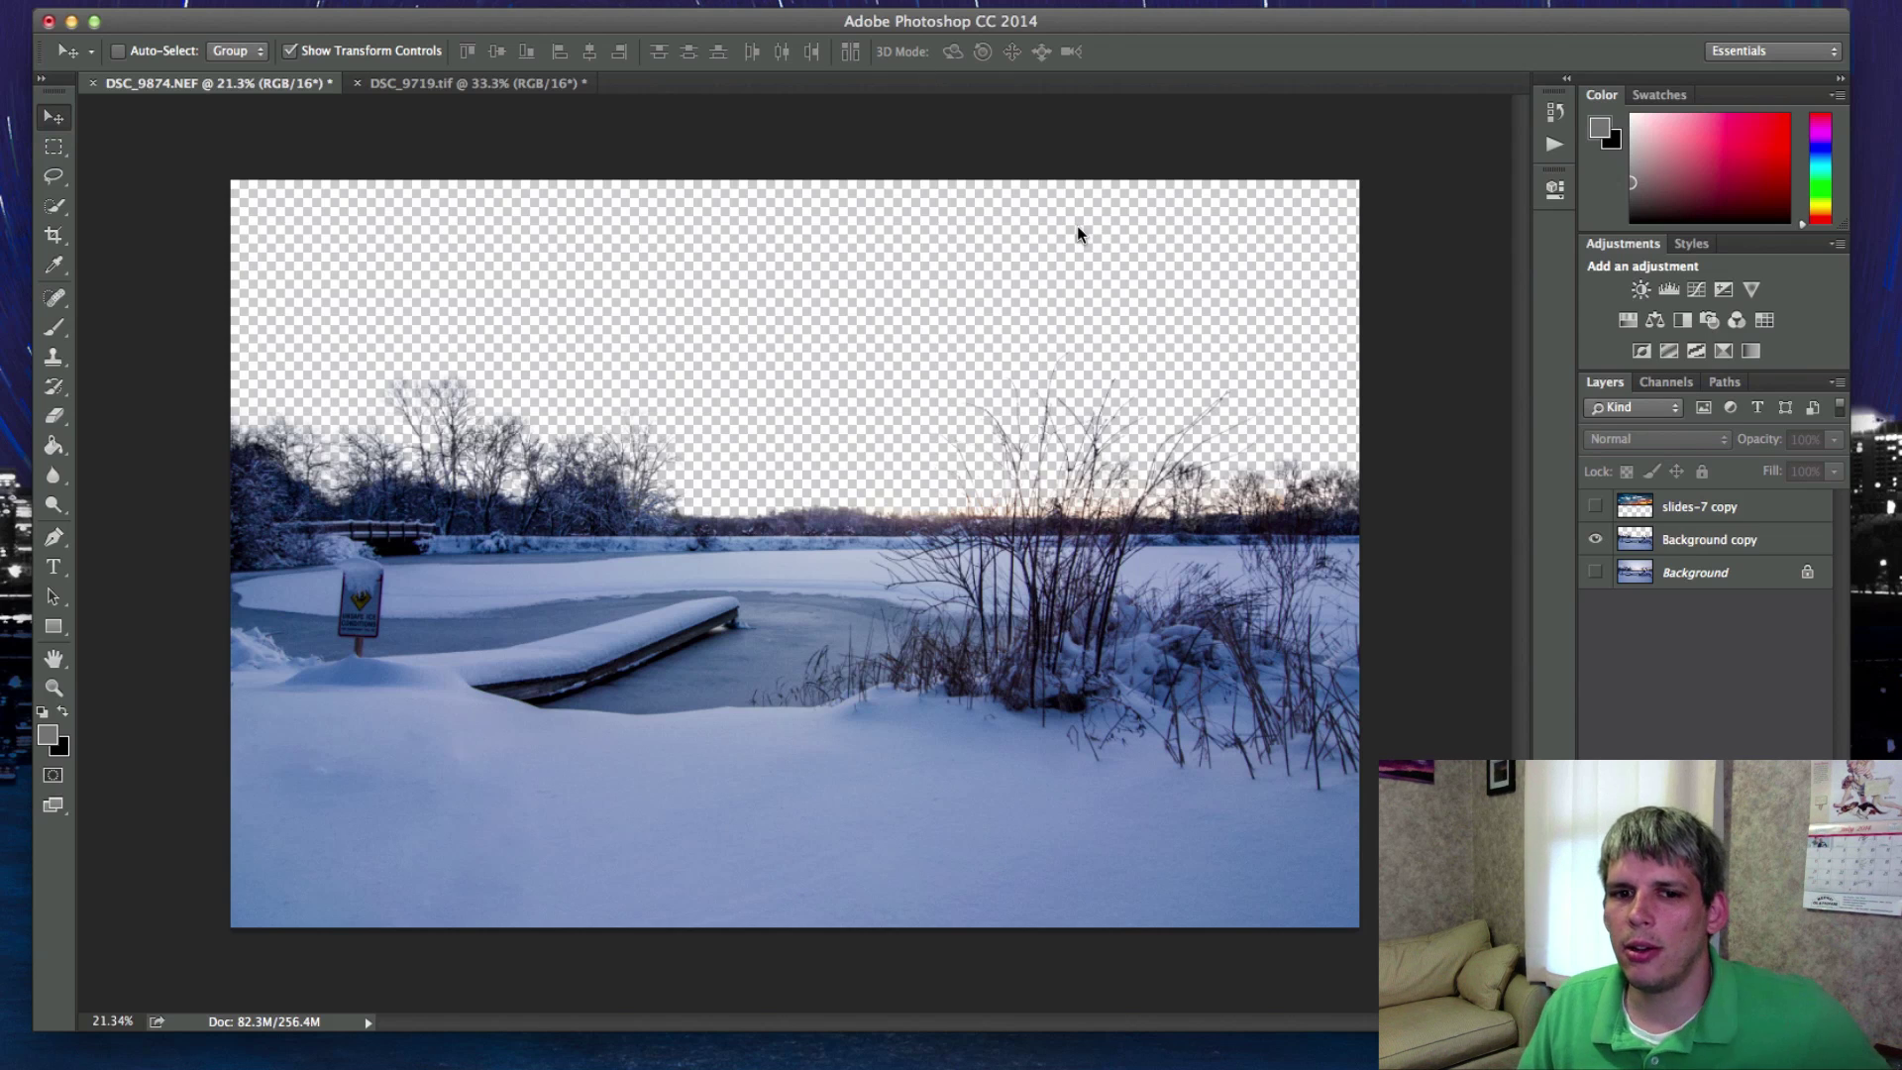
click(1595, 506)
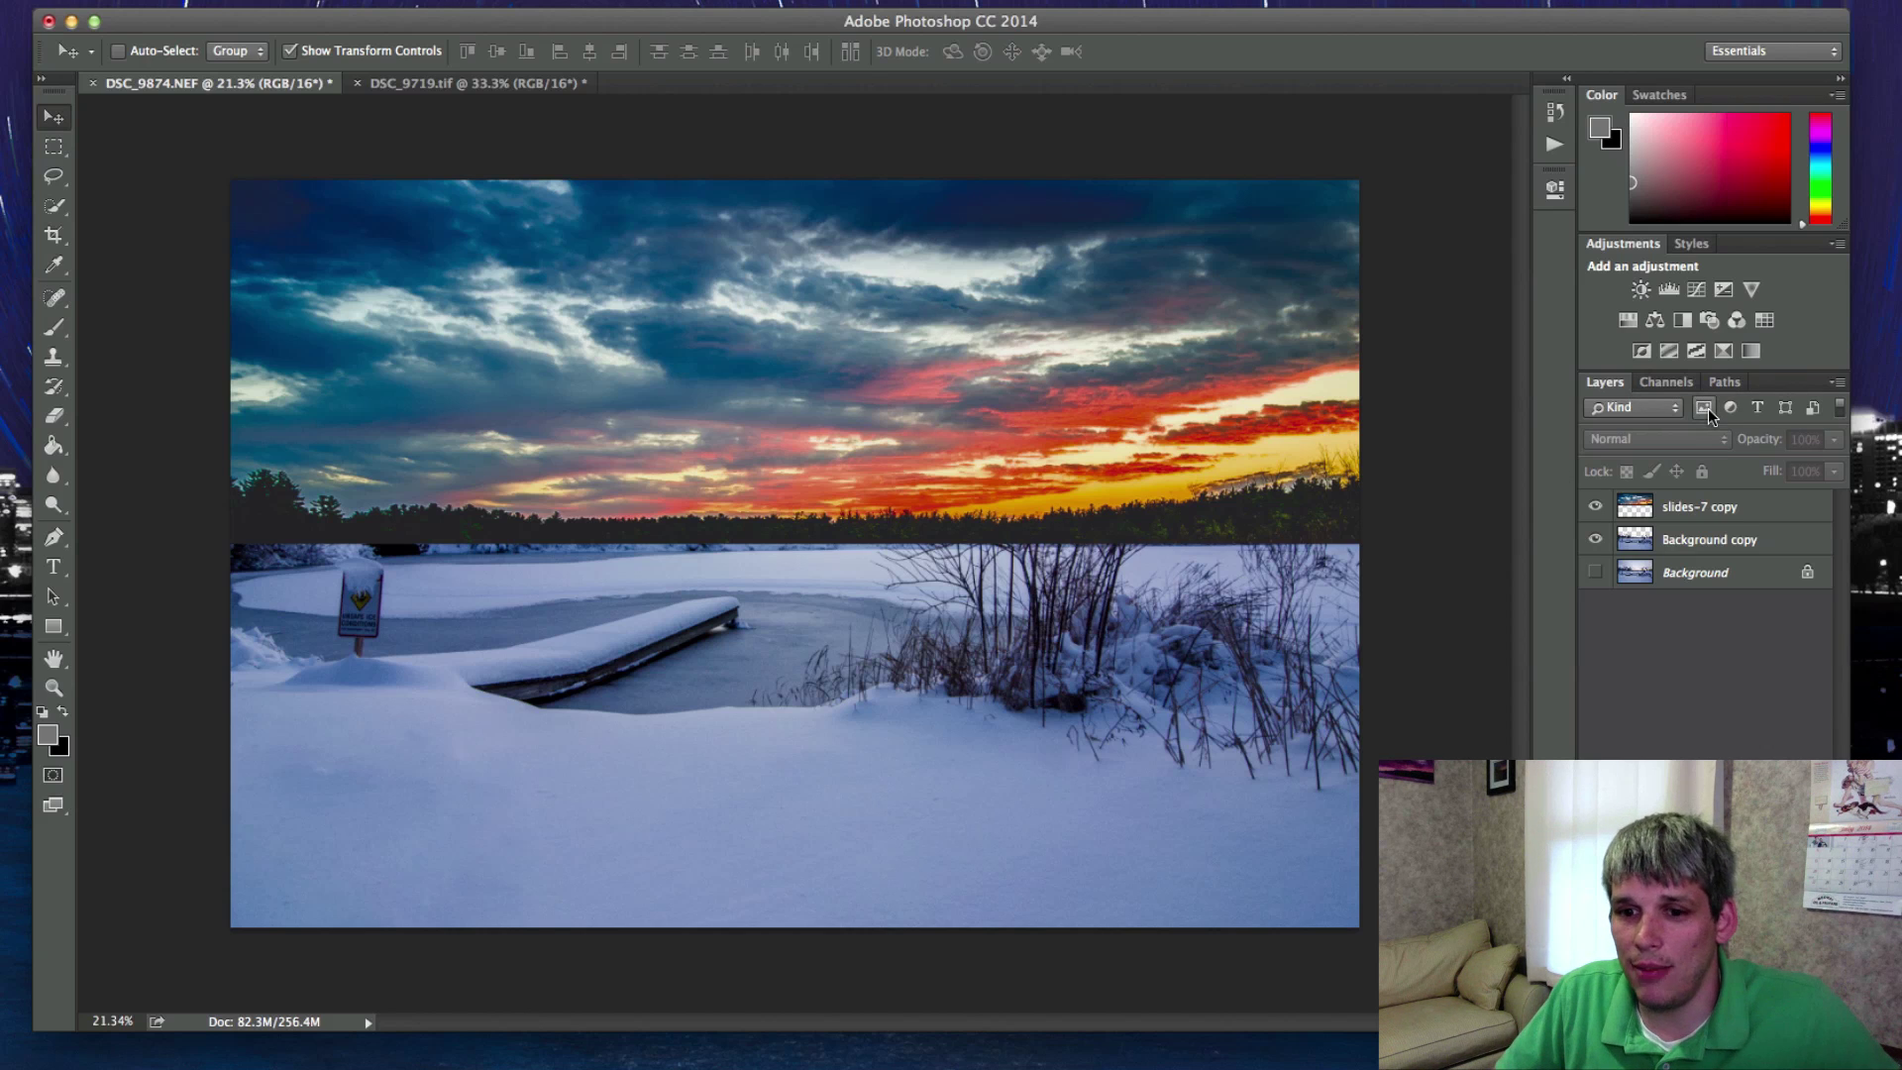
Step: Move the Background copy layer above slides-7 copy so the snowy foreground overlays the sky
click(1724, 540)
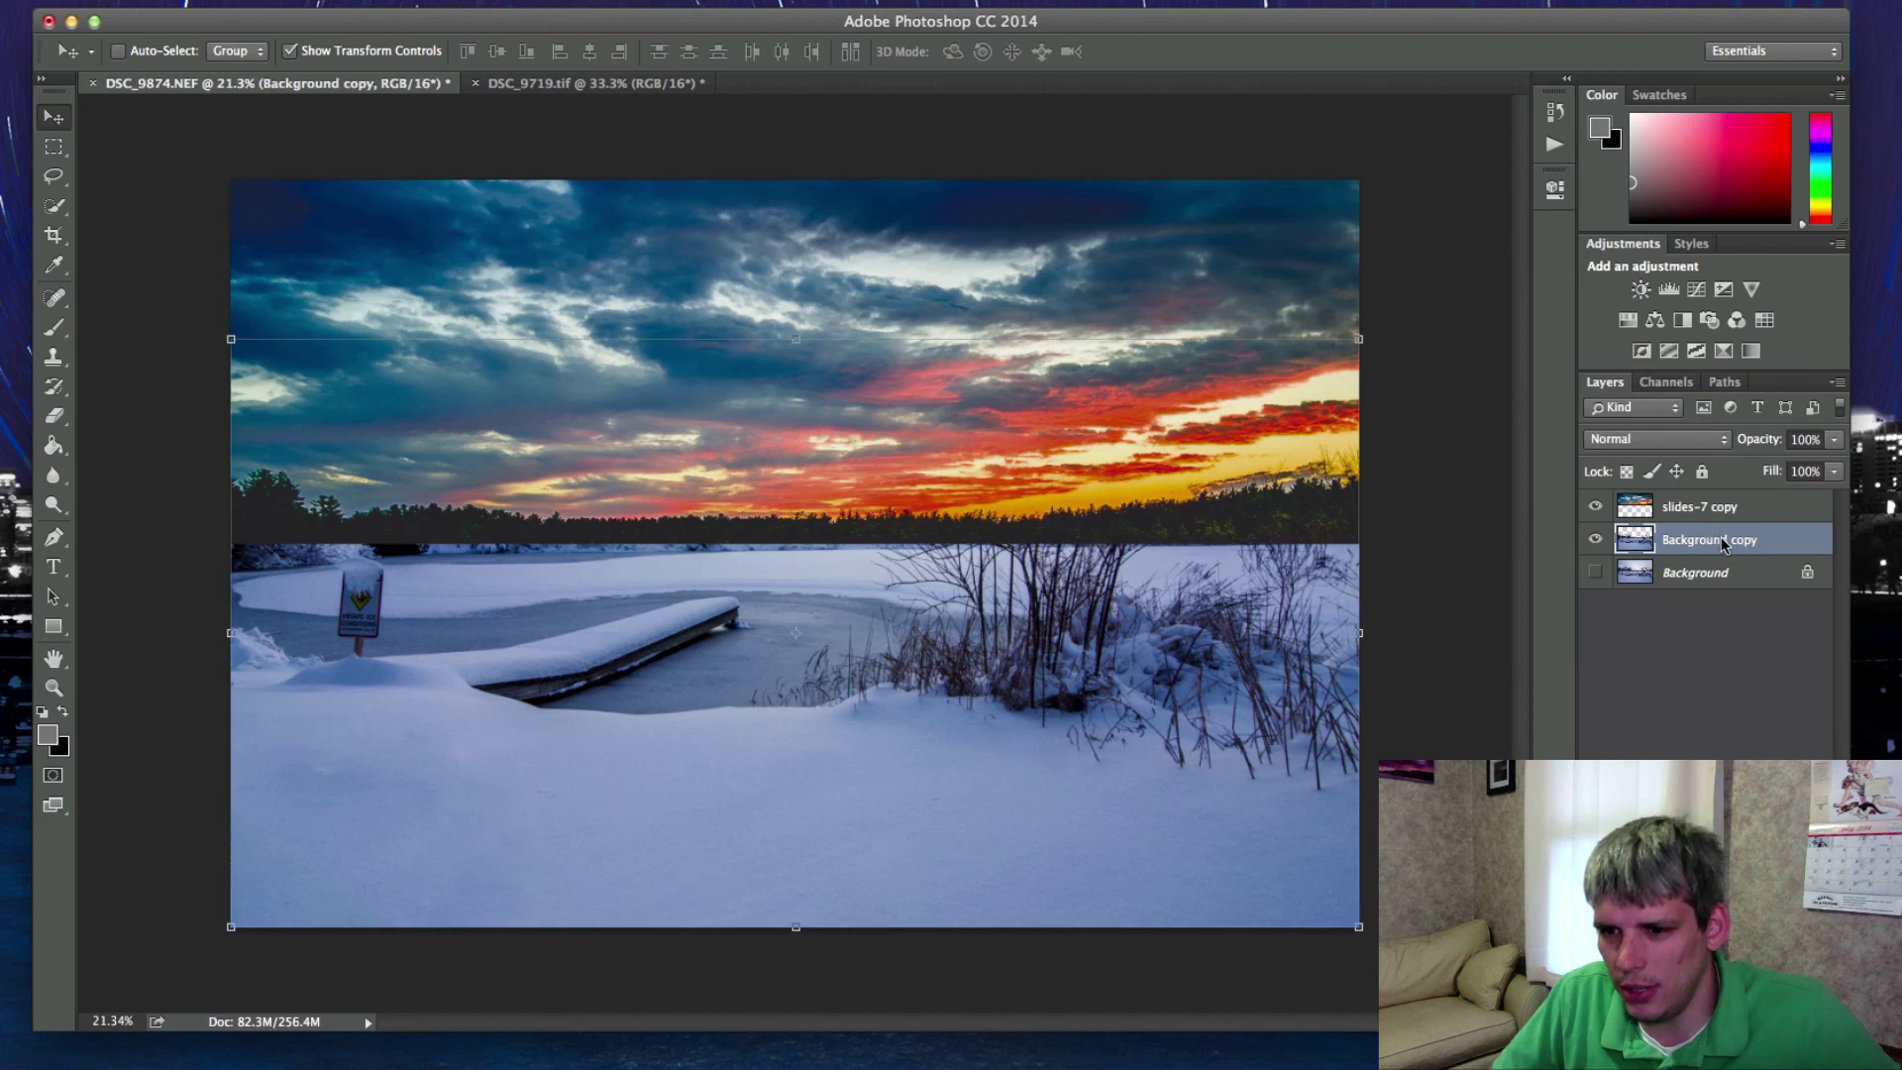
drag(1726, 540, 1714, 497)
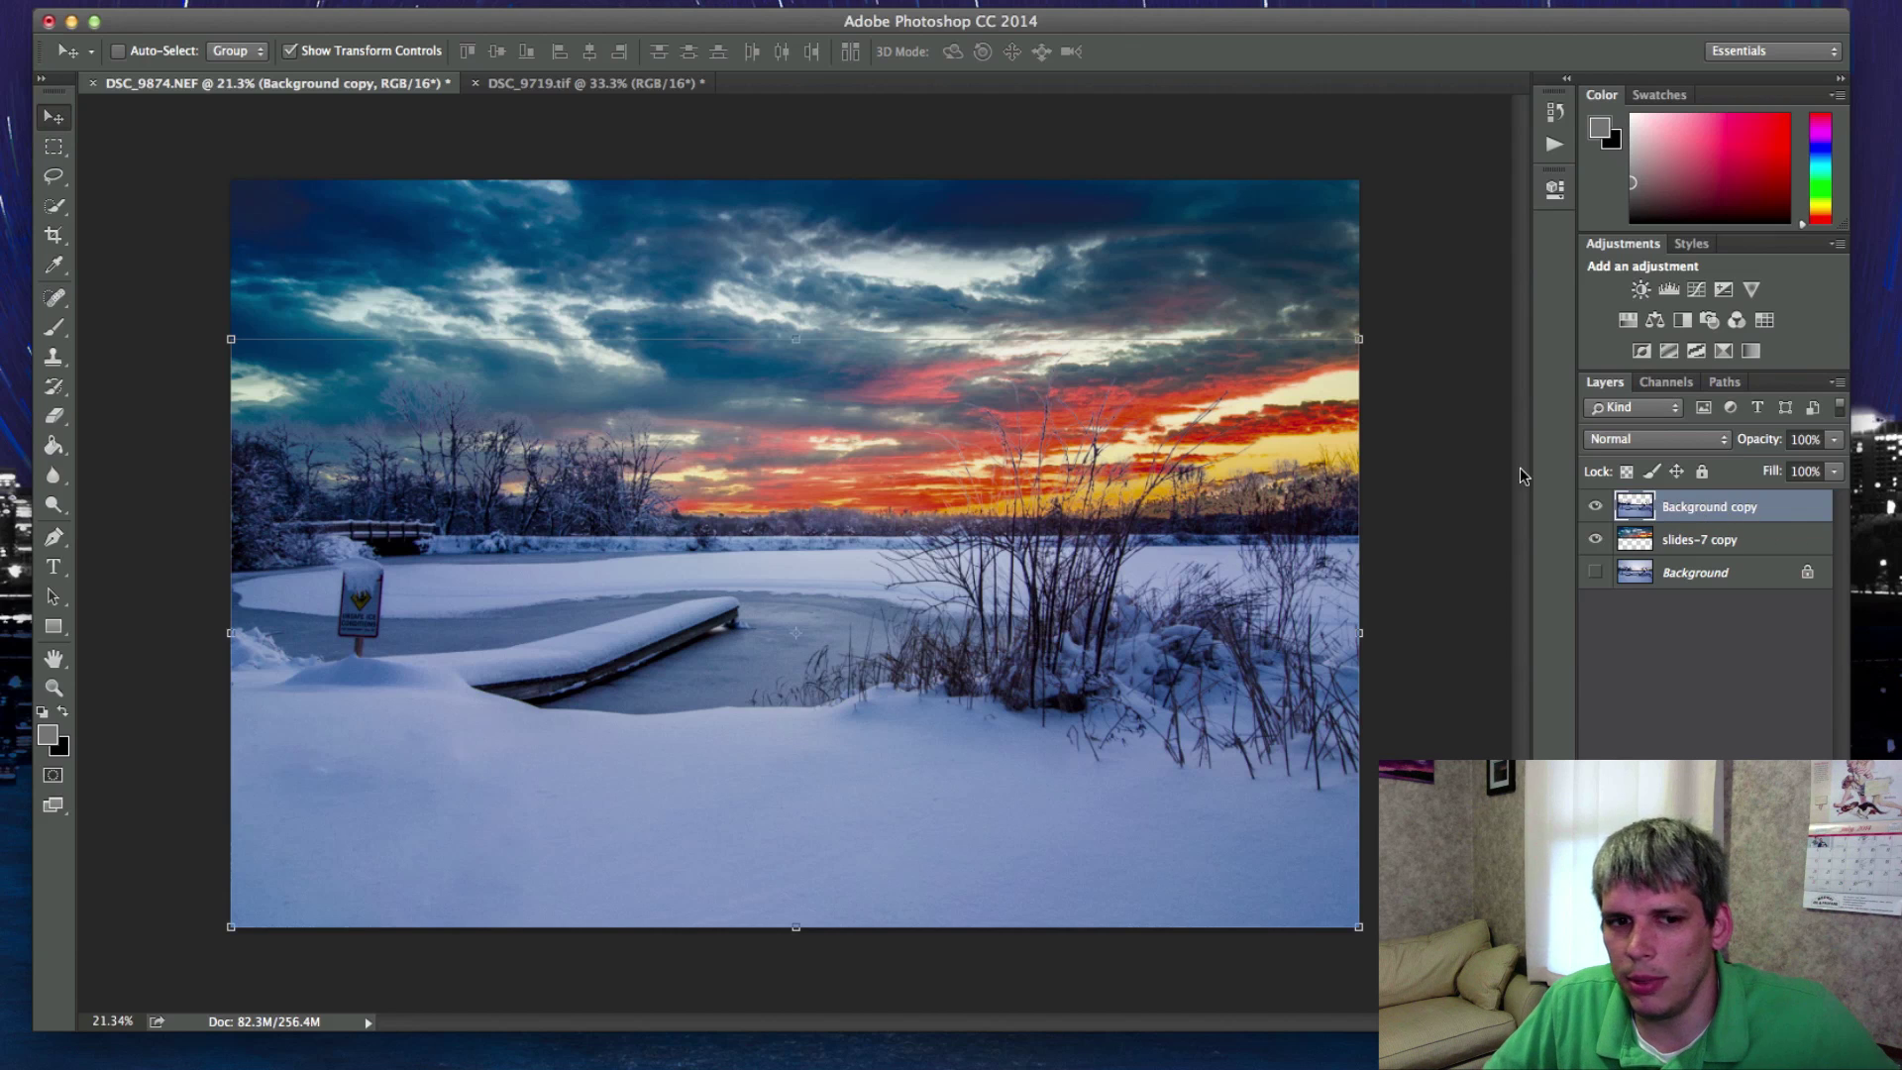
click(1697, 543)
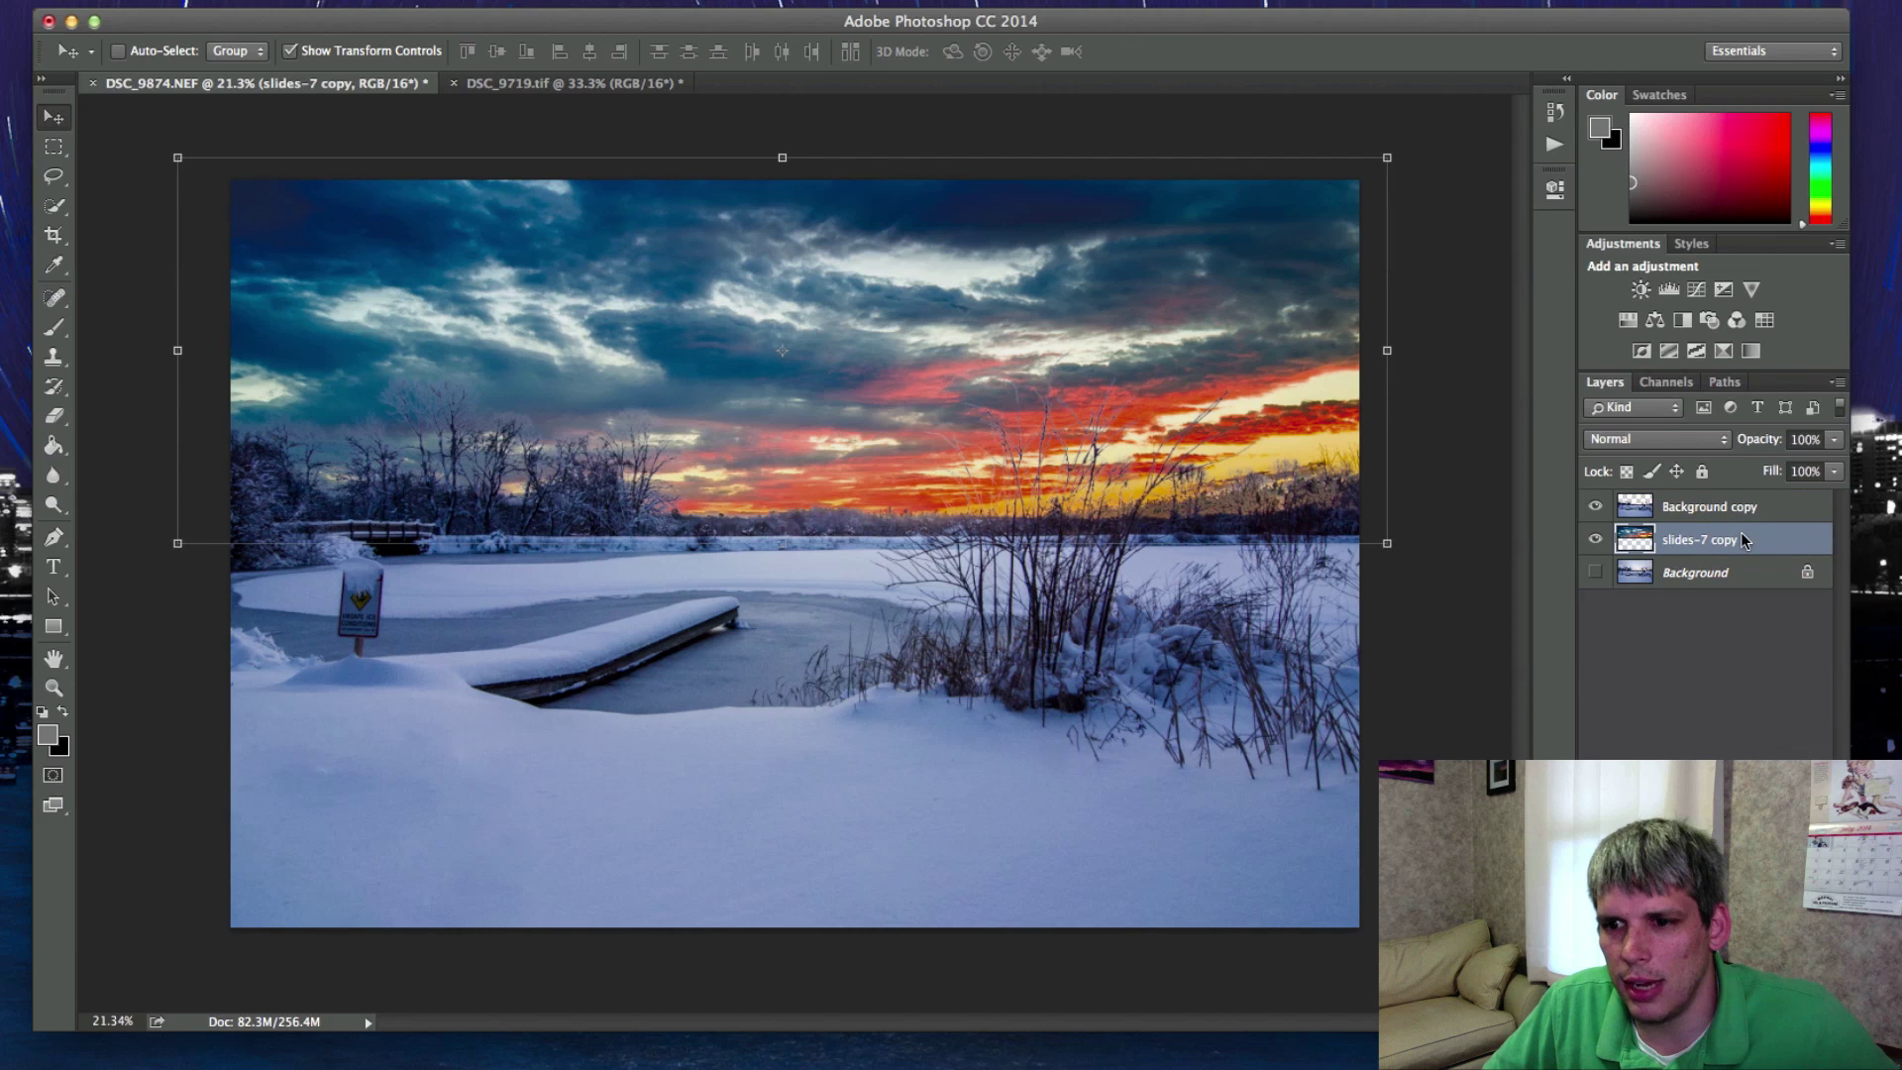
click(1686, 505)
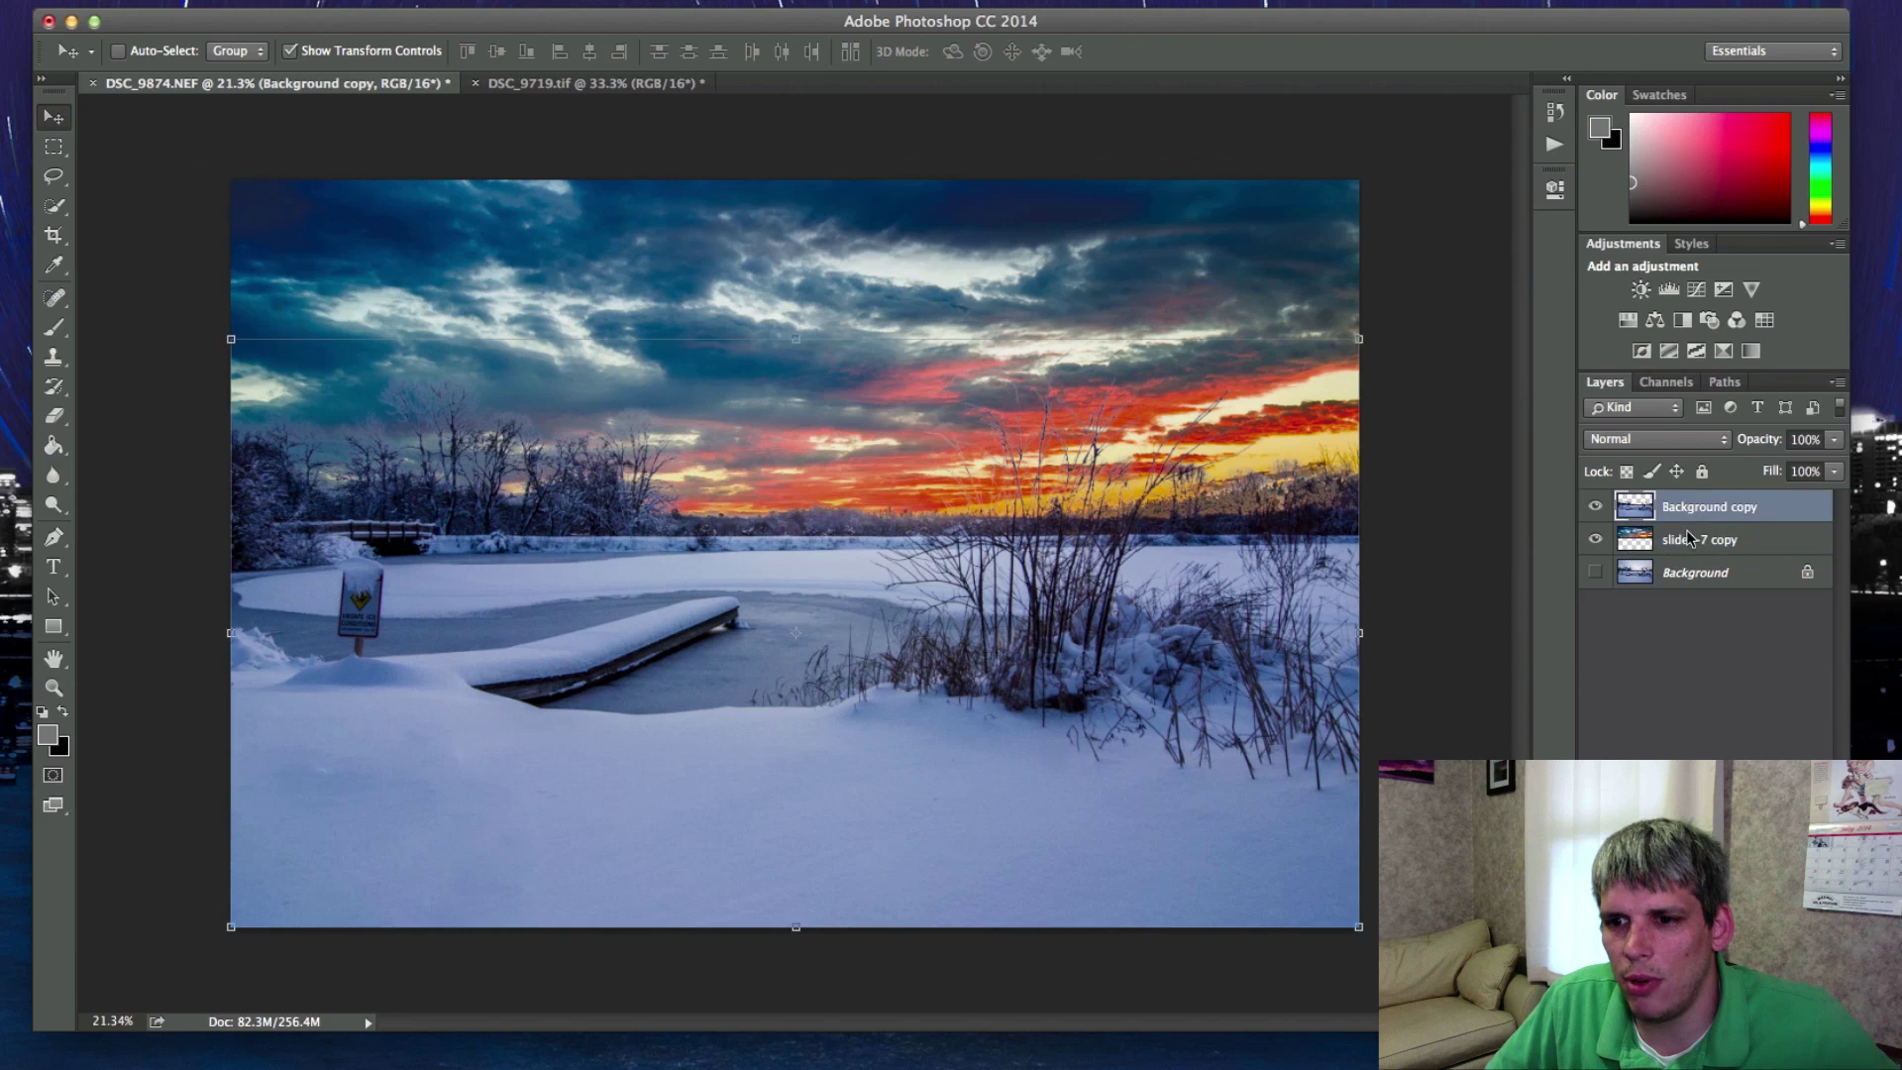
Step: Make slides-7 copy the active layer and bring up the Image > Adjustments menu
click(1672, 537)
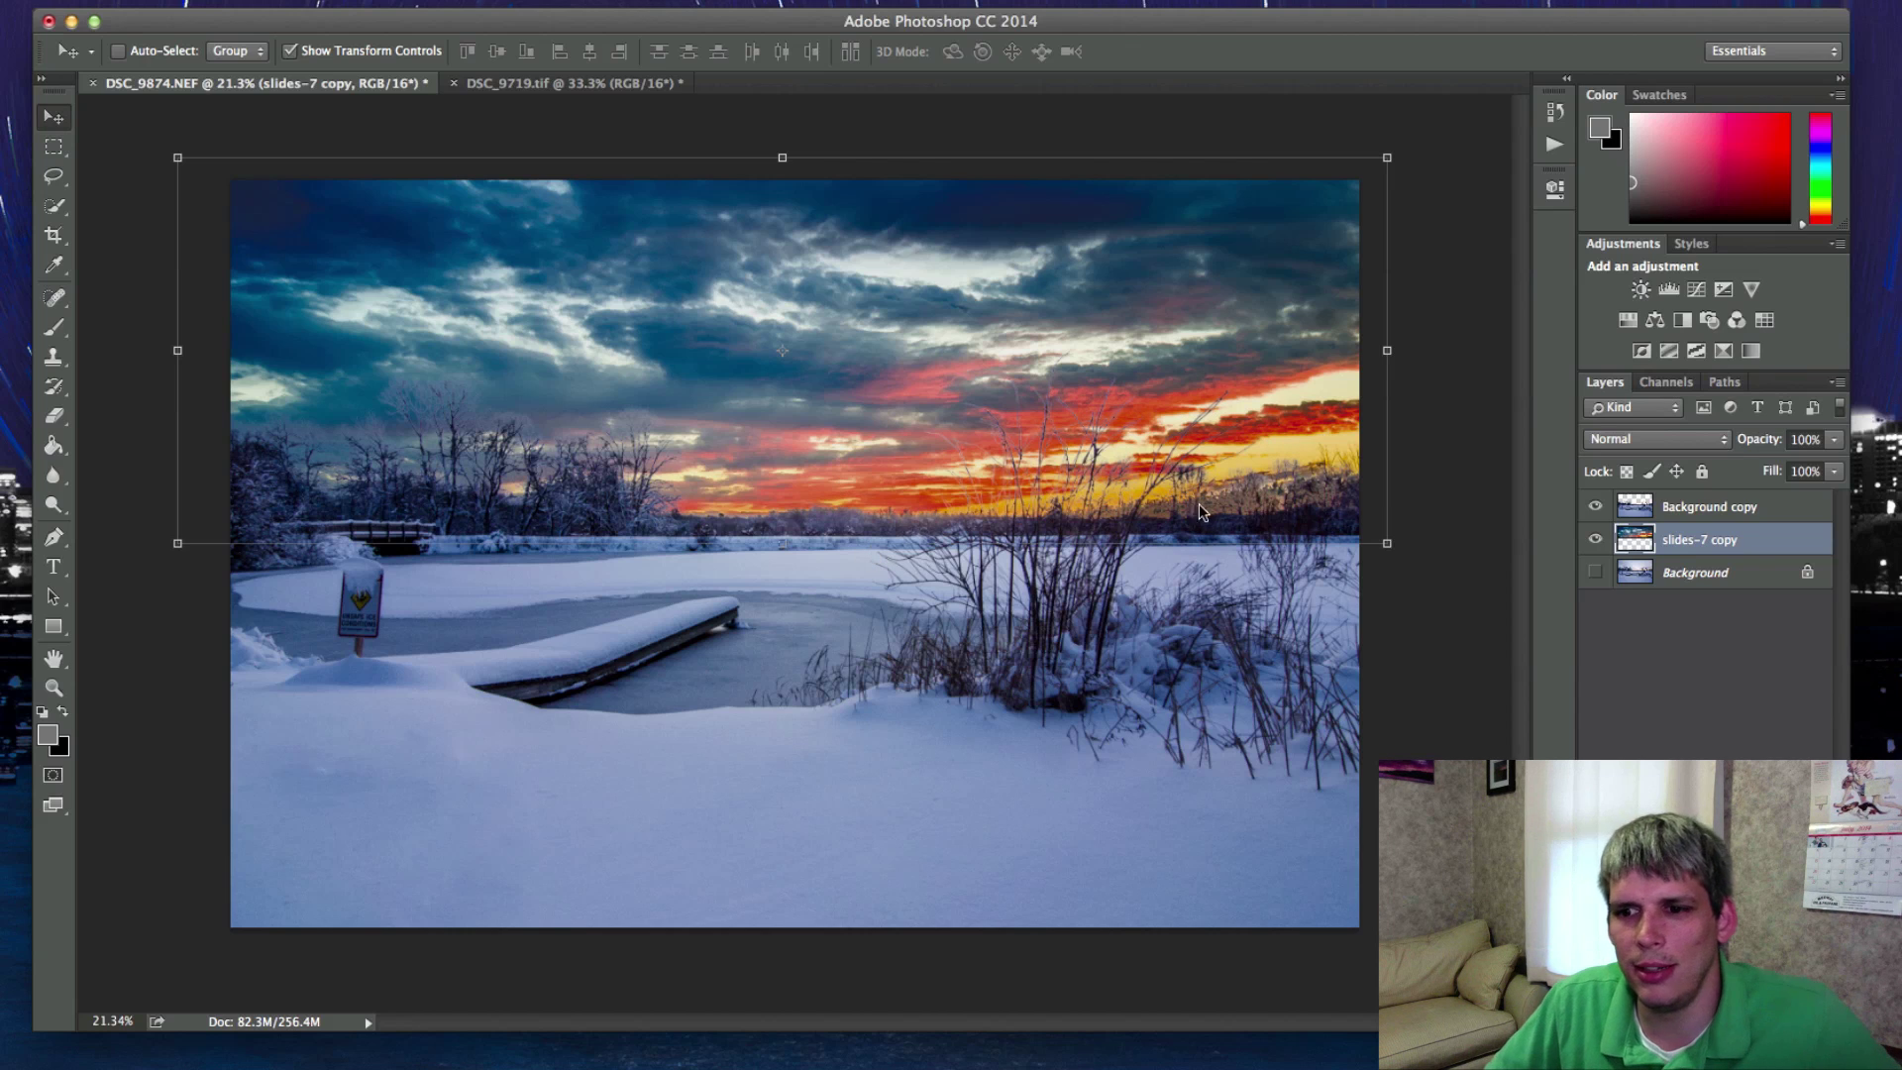
click(1706, 507)
click(1710, 539)
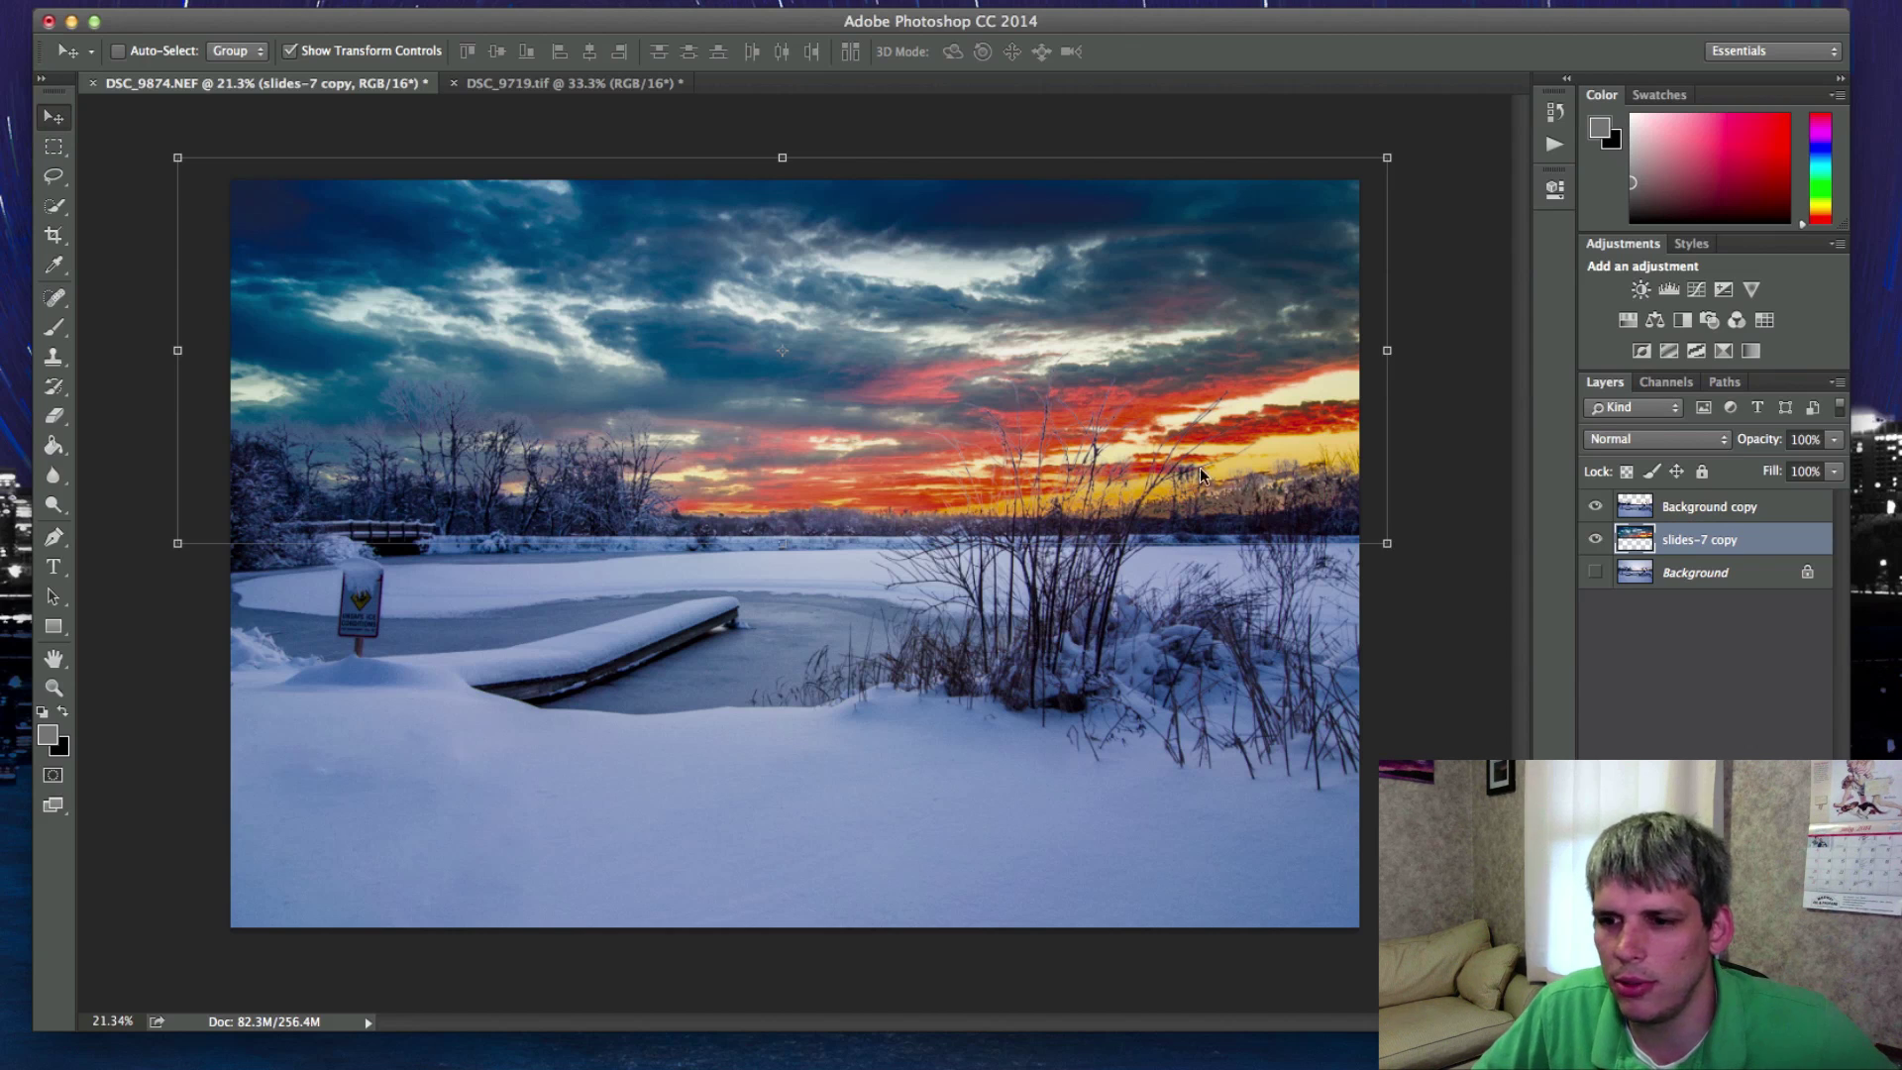
click(148, 0)
mouse_move(178, 1)
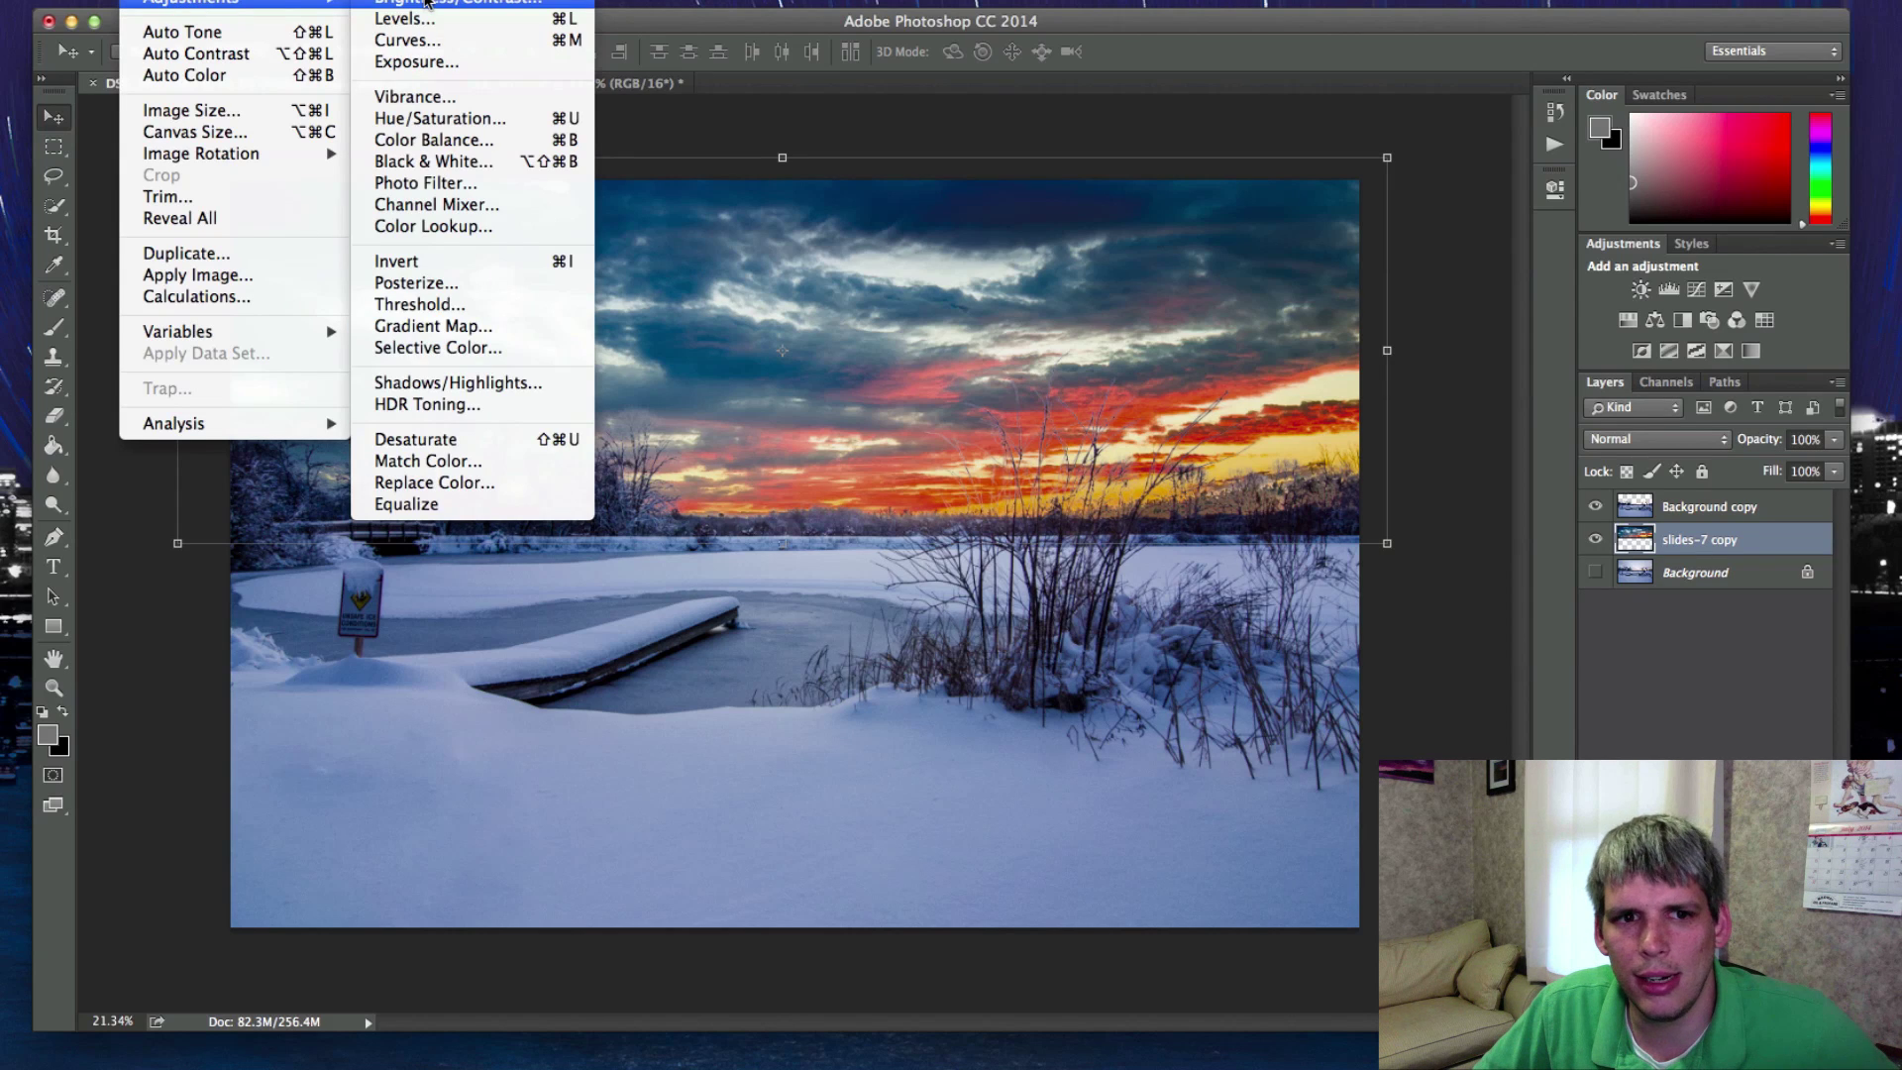
Step: Apply Hue/Saturation to the sky with Hue +15, Saturation -49, Lightness +4
click(440, 118)
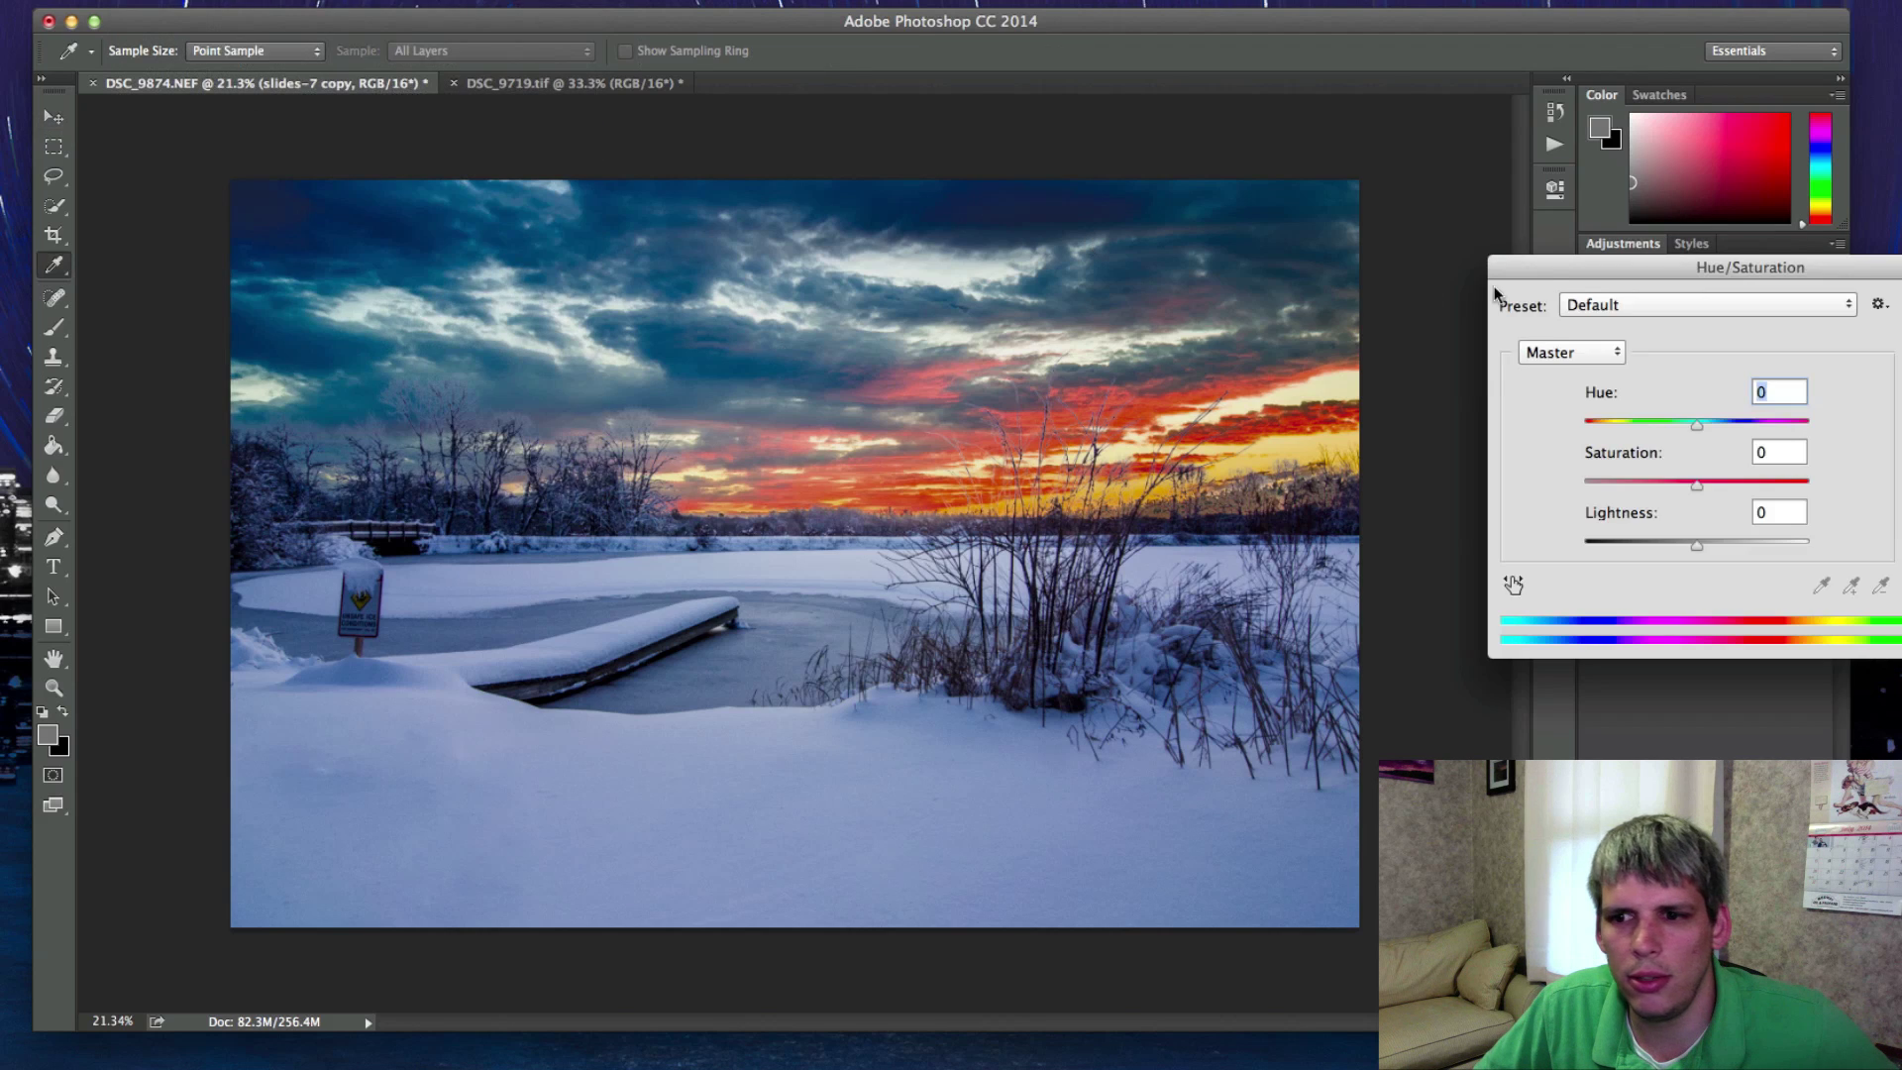
drag(1552, 273, 1459, 223)
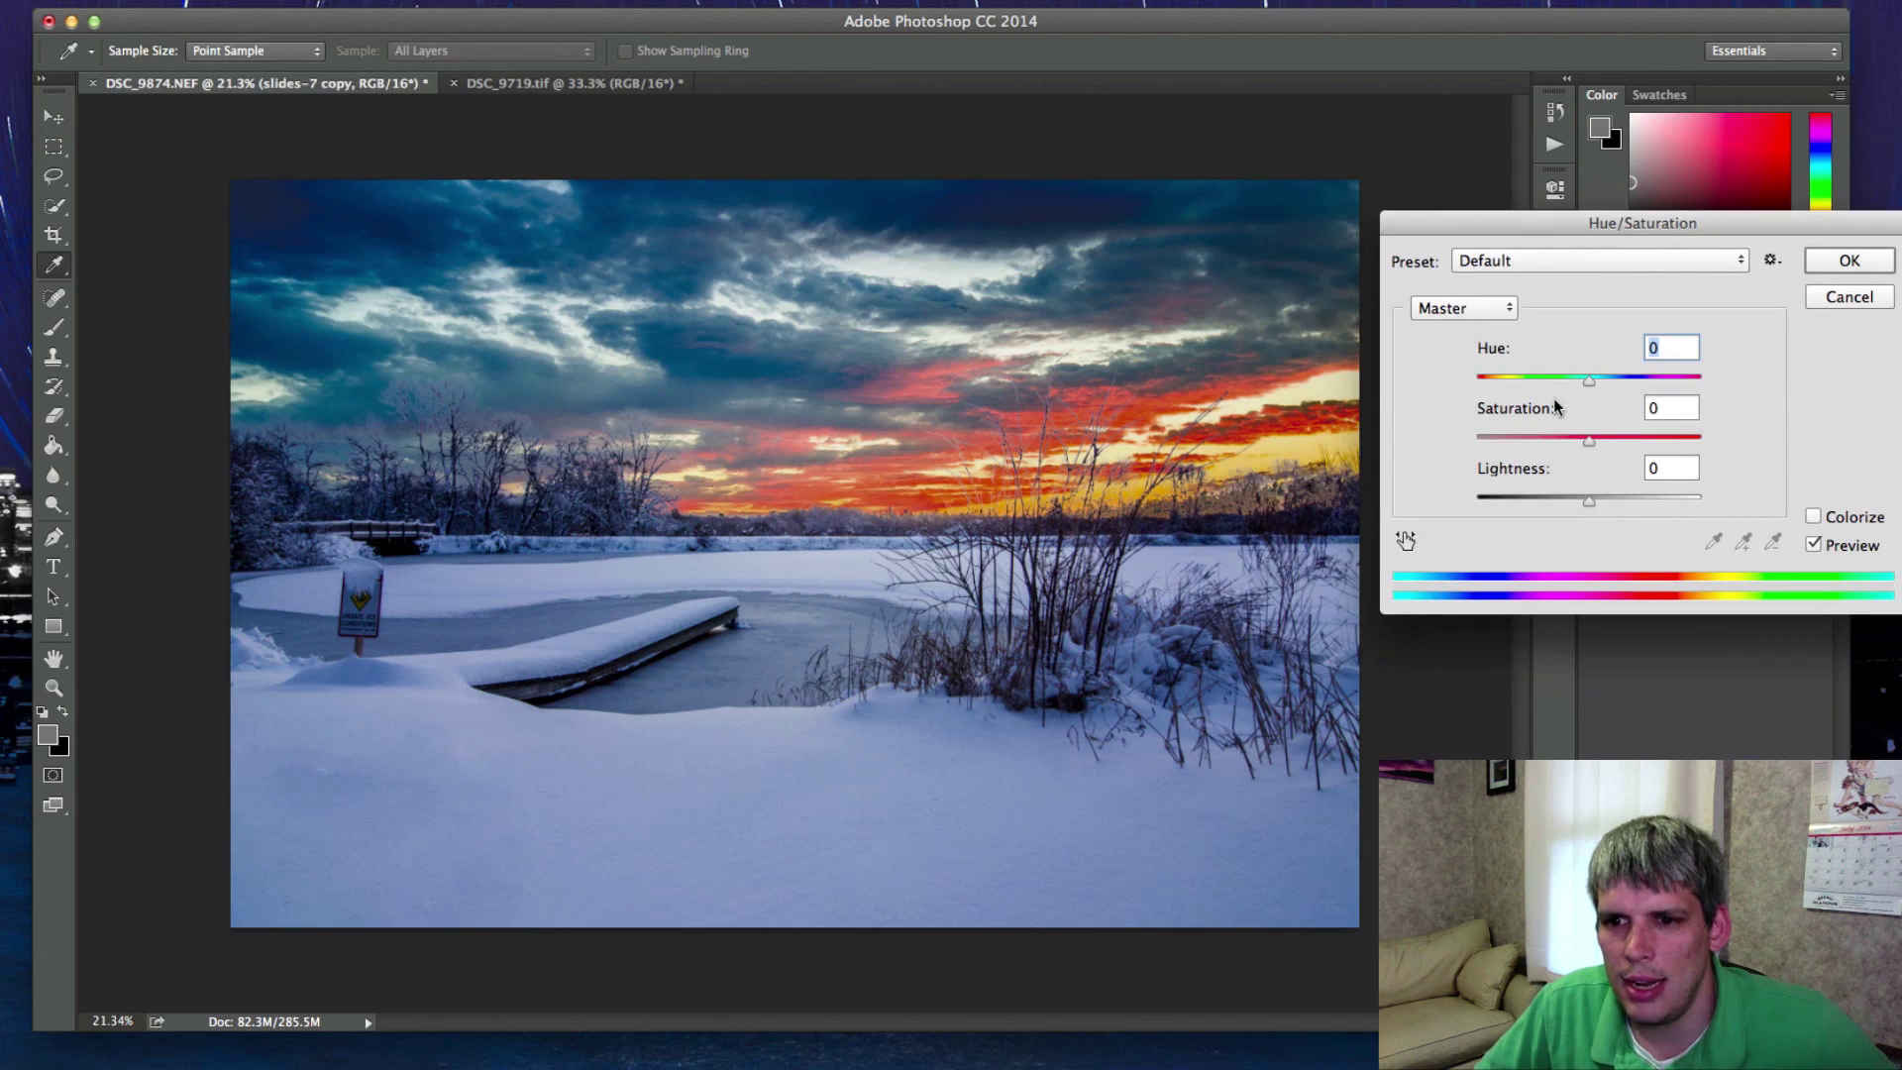
drag(1590, 382, 1532, 446)
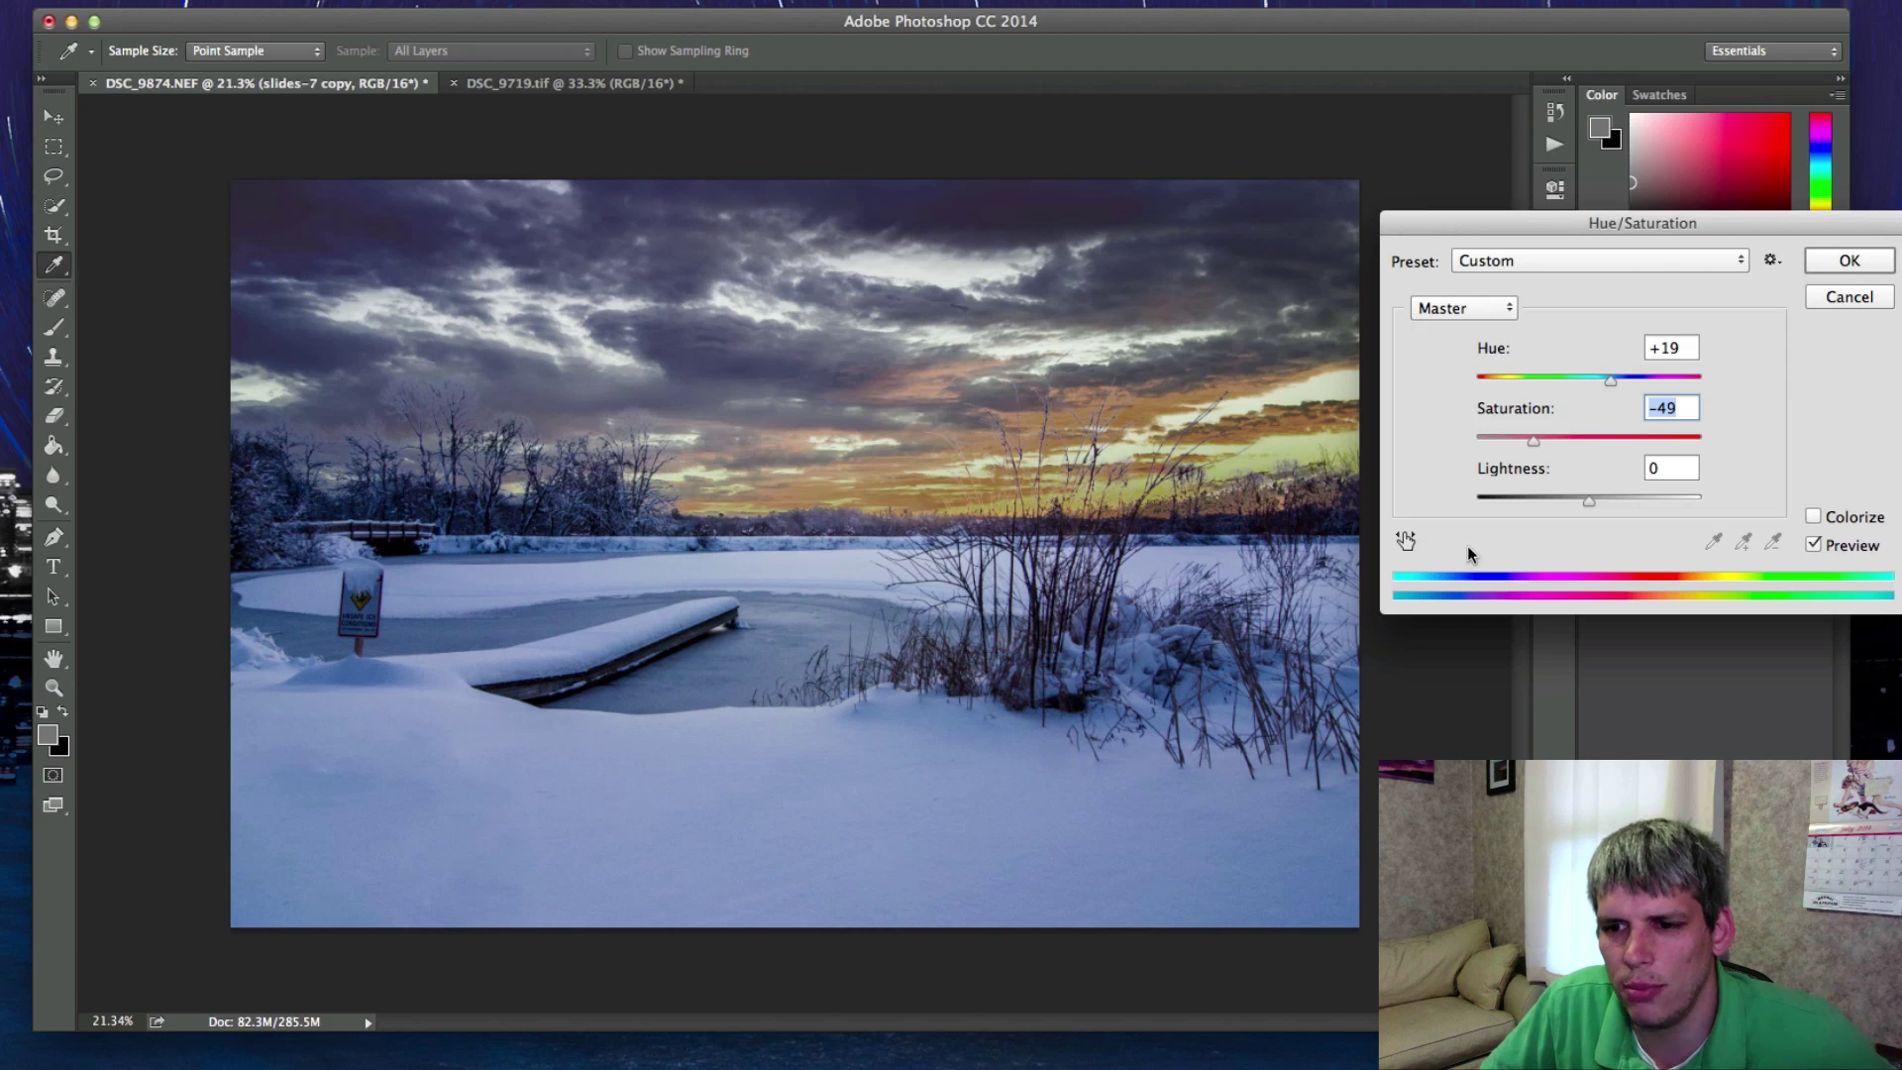
drag(1589, 505, 1593, 505)
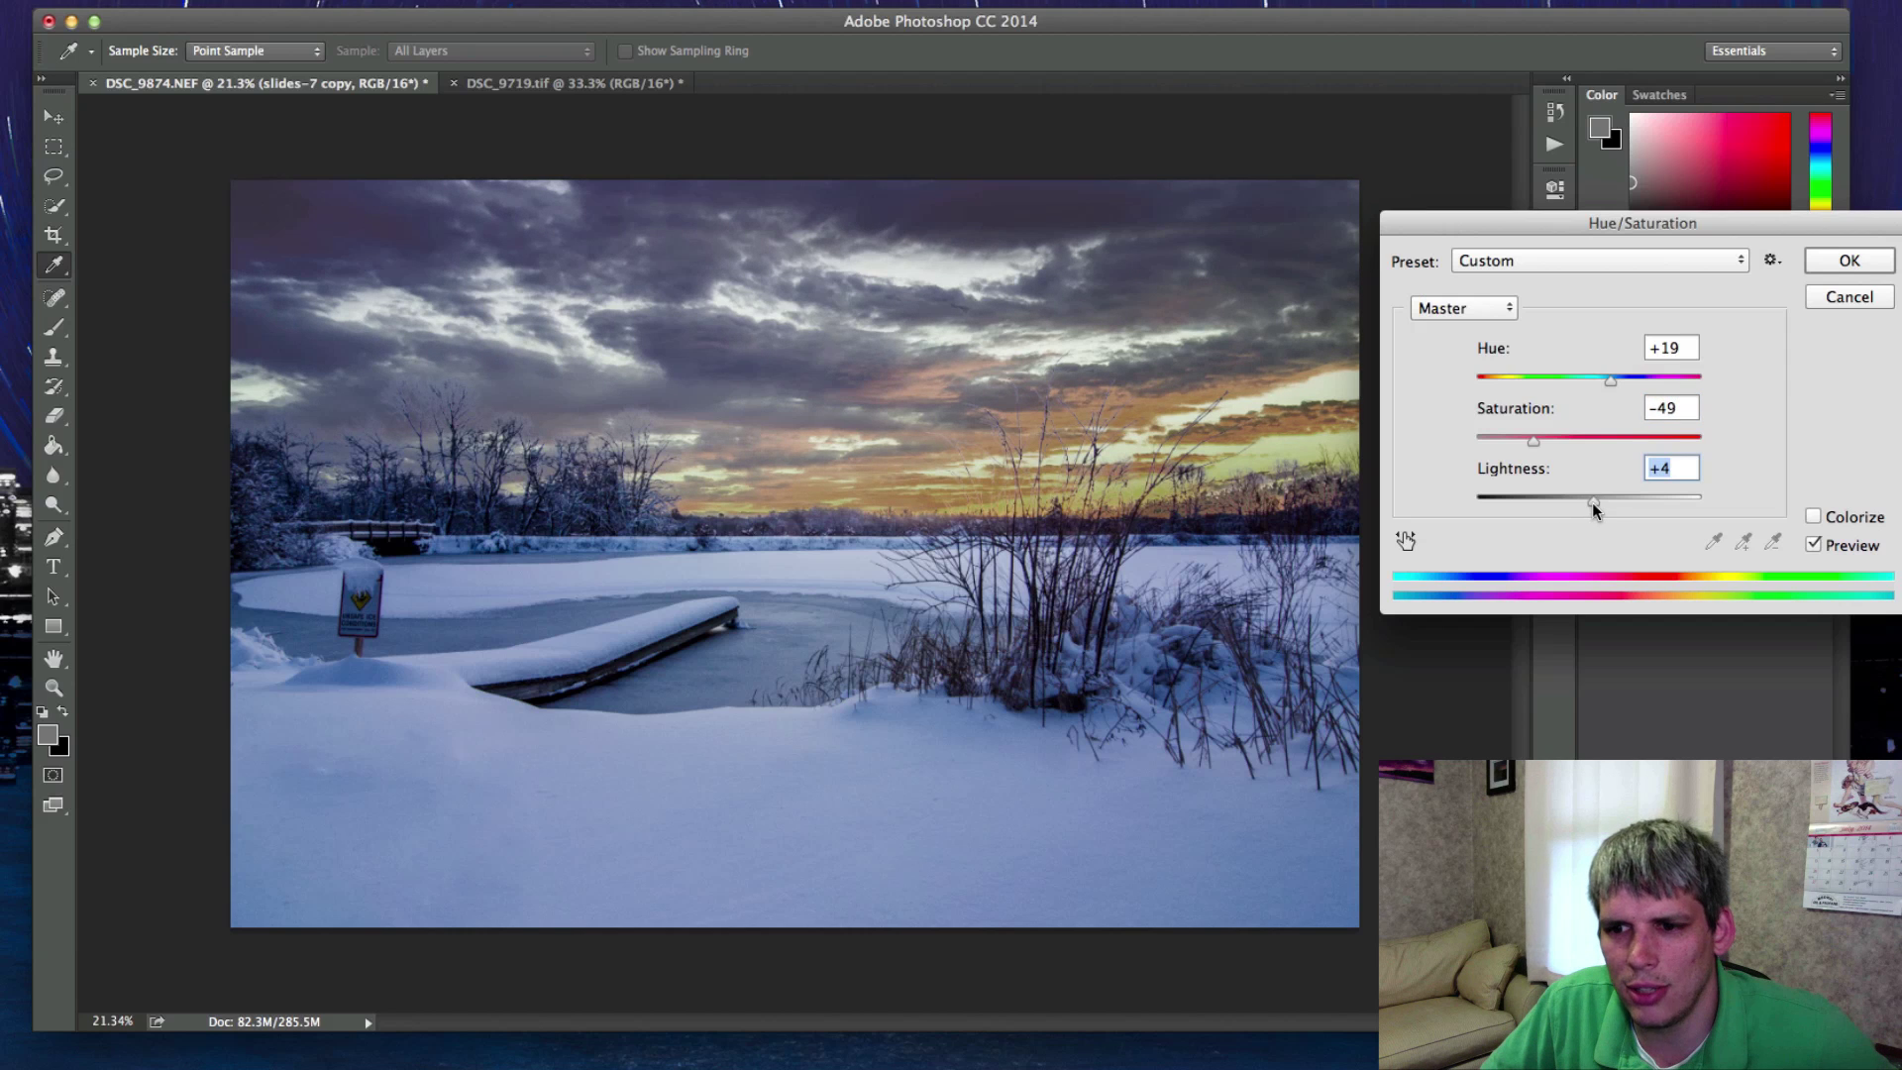
mouse_move(1613, 387)
mouse_down()
mouse_move(1585, 387)
mouse_move(1605, 379)
mouse_up()
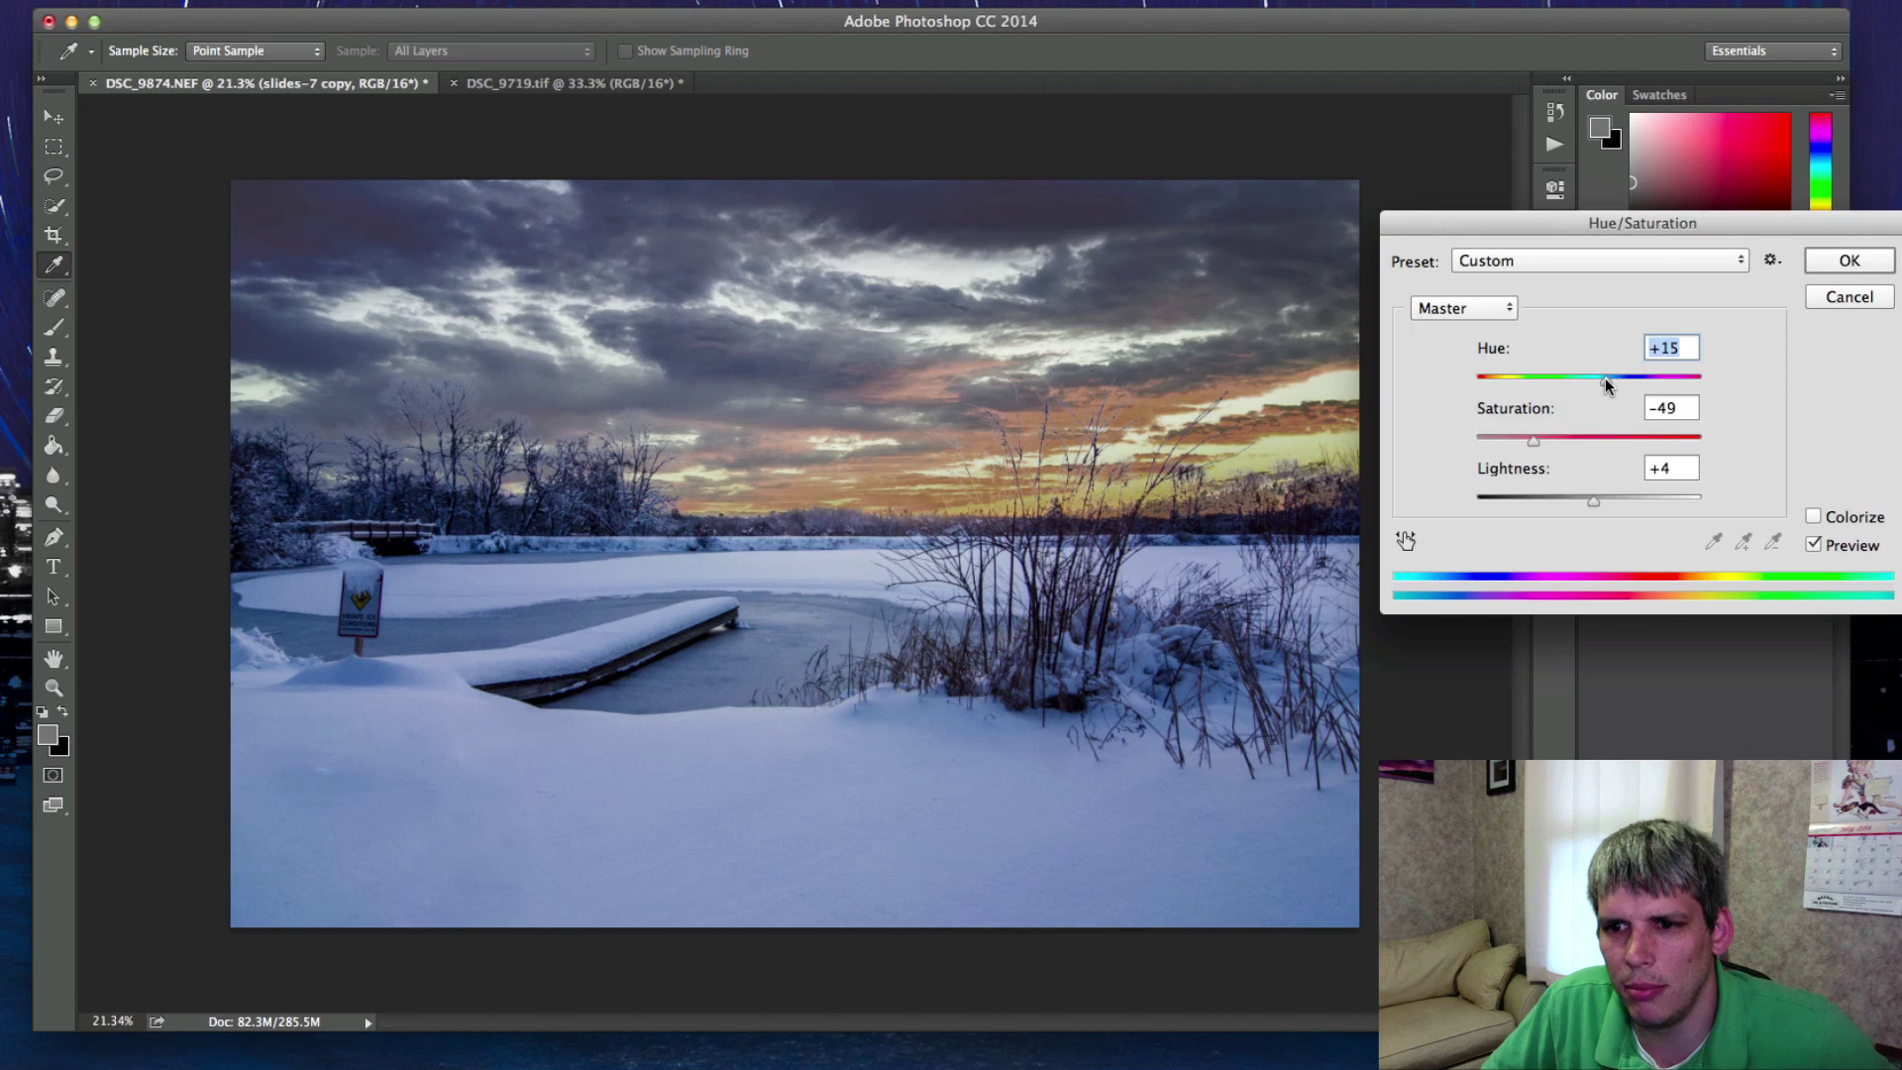
click(1835, 262)
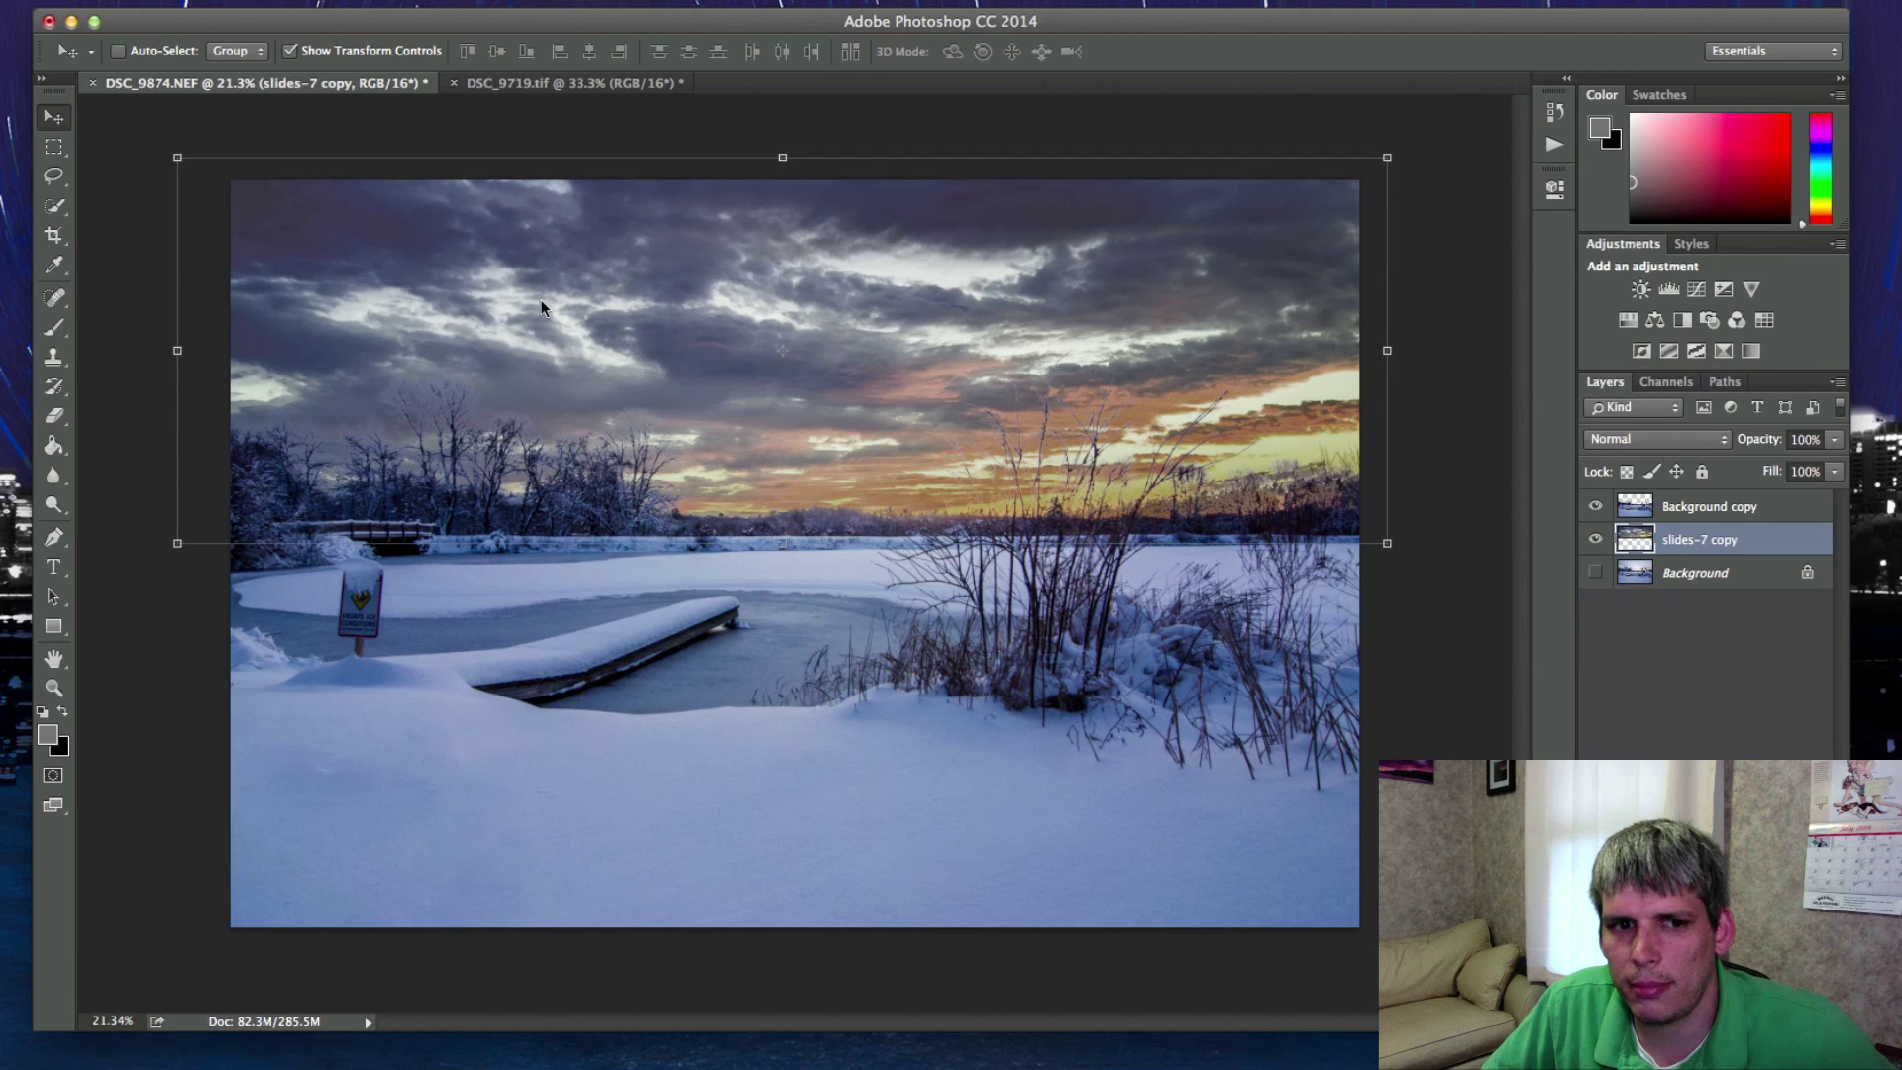
Step: Apply a Color Balance of -14, -14, 0 to the sky layer's midtones
click(158, 2)
mouse_move(199, 2)
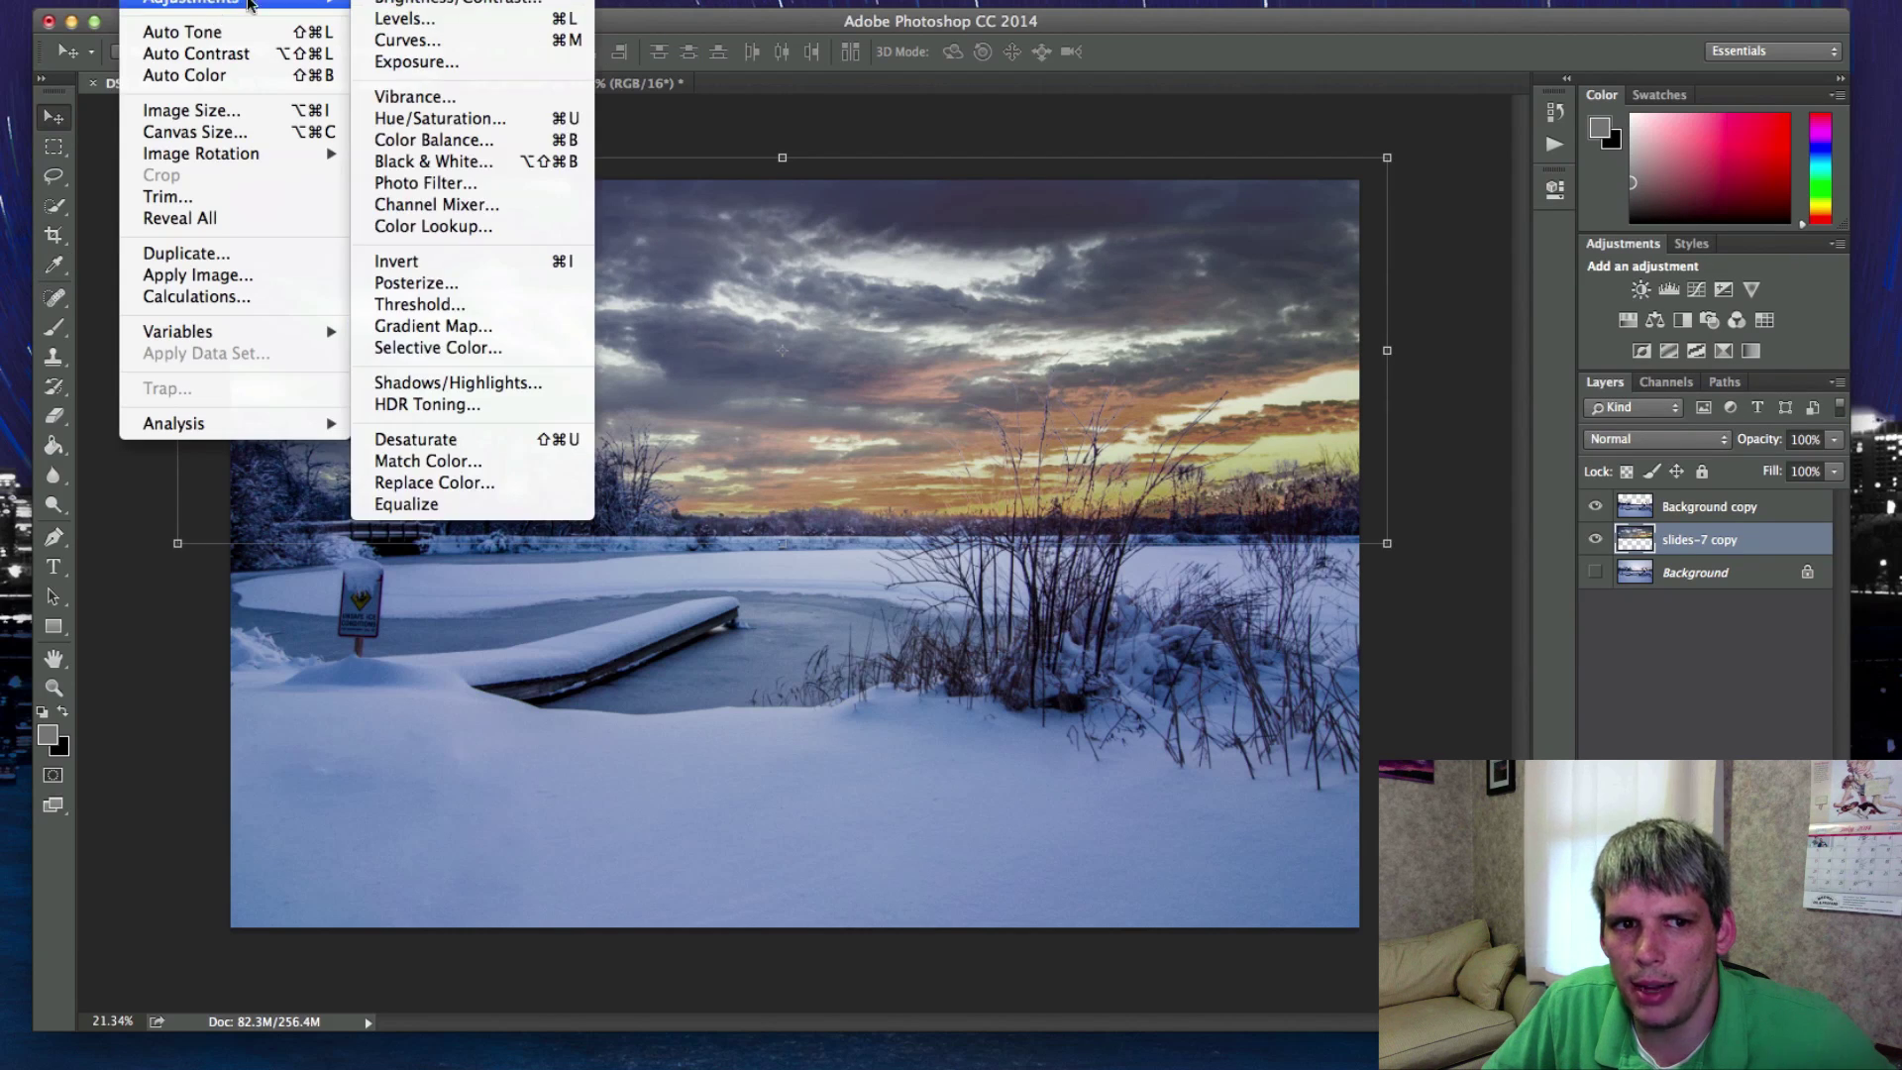
click(473, 137)
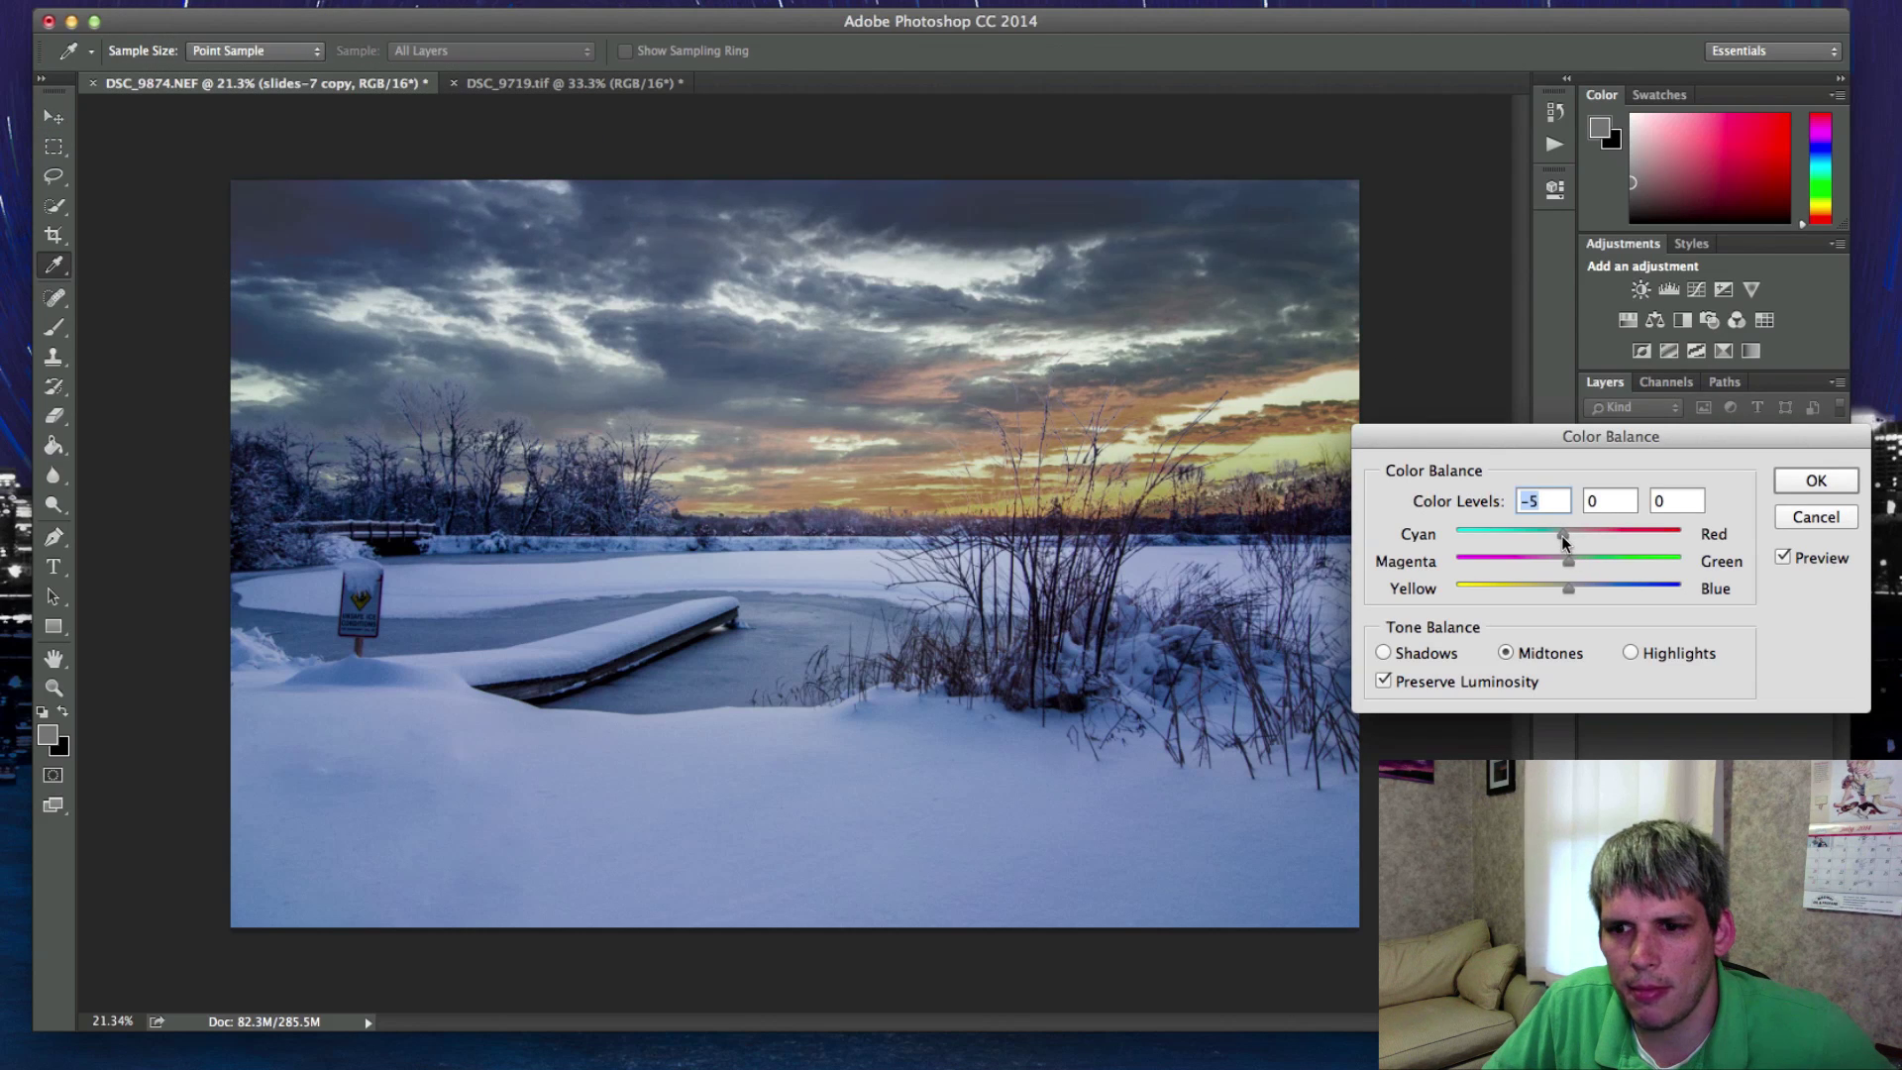
drag(1566, 558, 1562, 558)
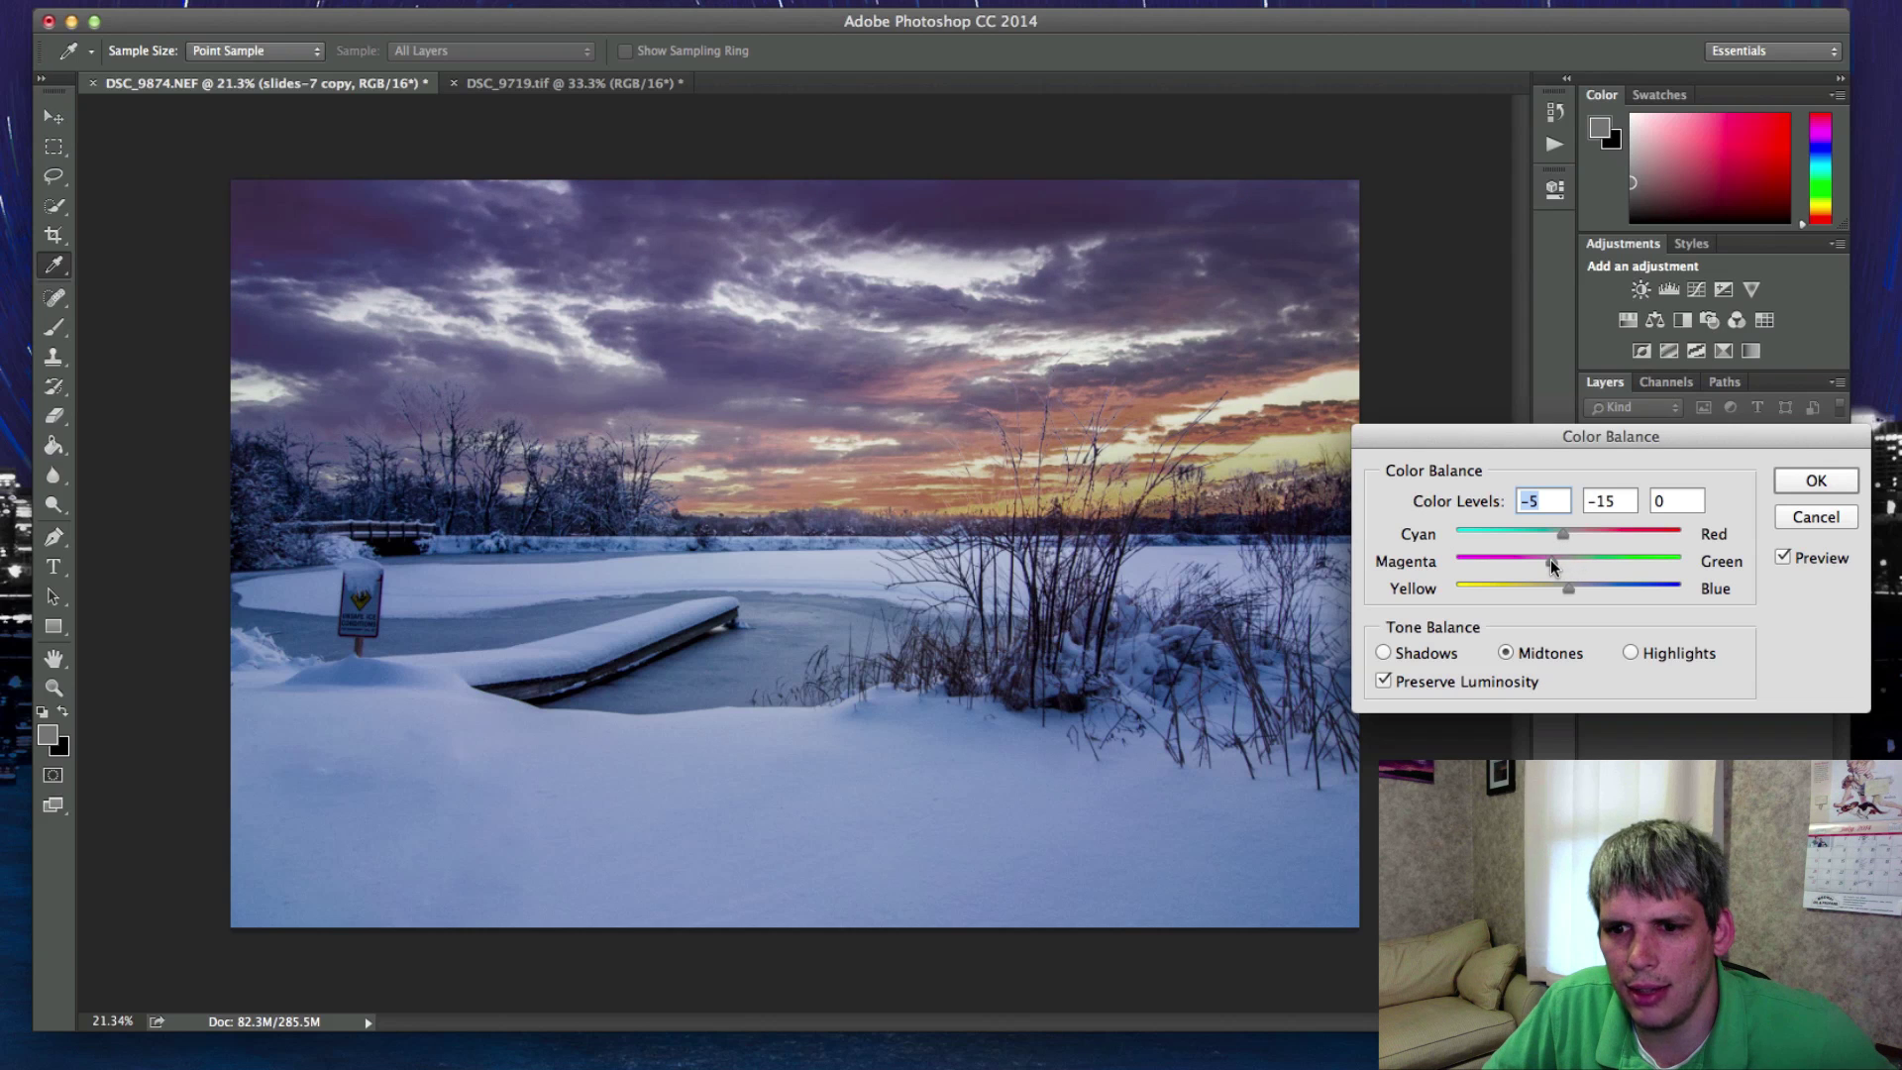
click(1552, 558)
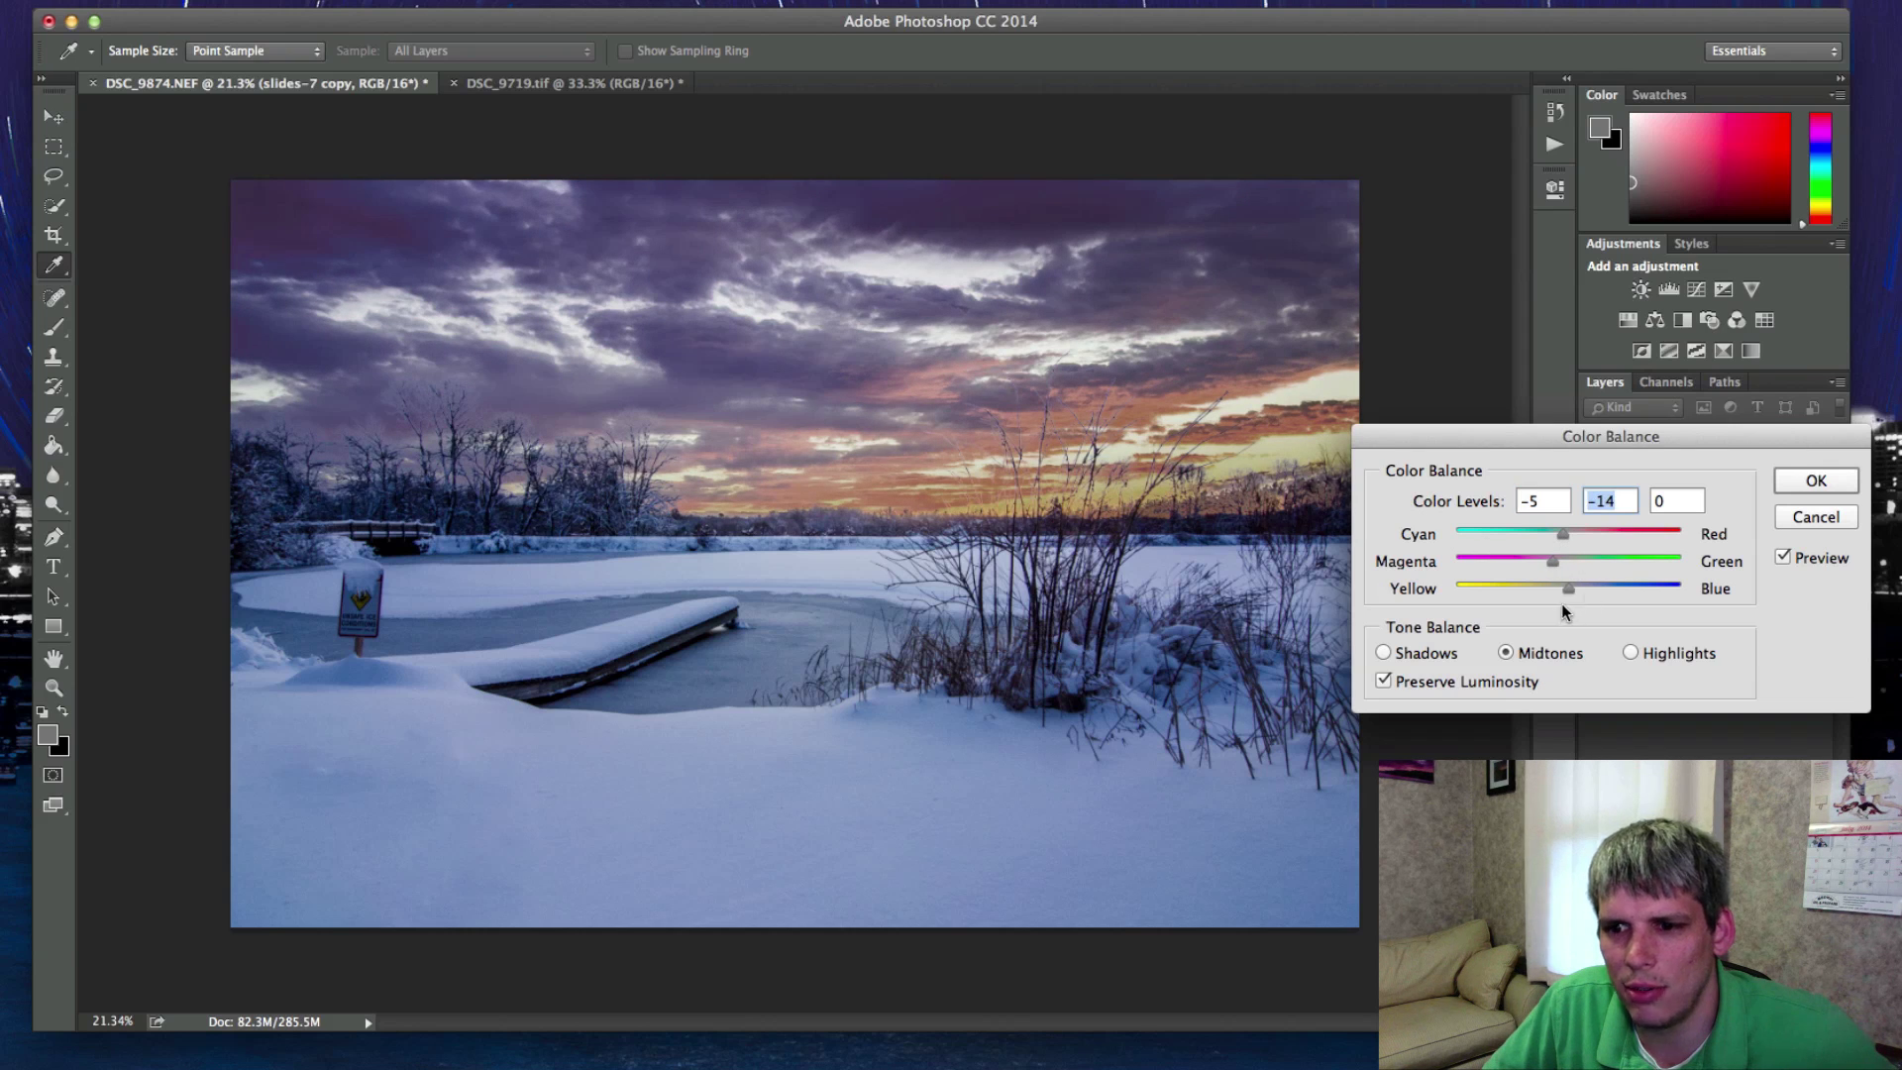
mouse_move(1568, 589)
mouse_down()
mouse_move(1546, 588)
mouse_move(1567, 591)
mouse_up()
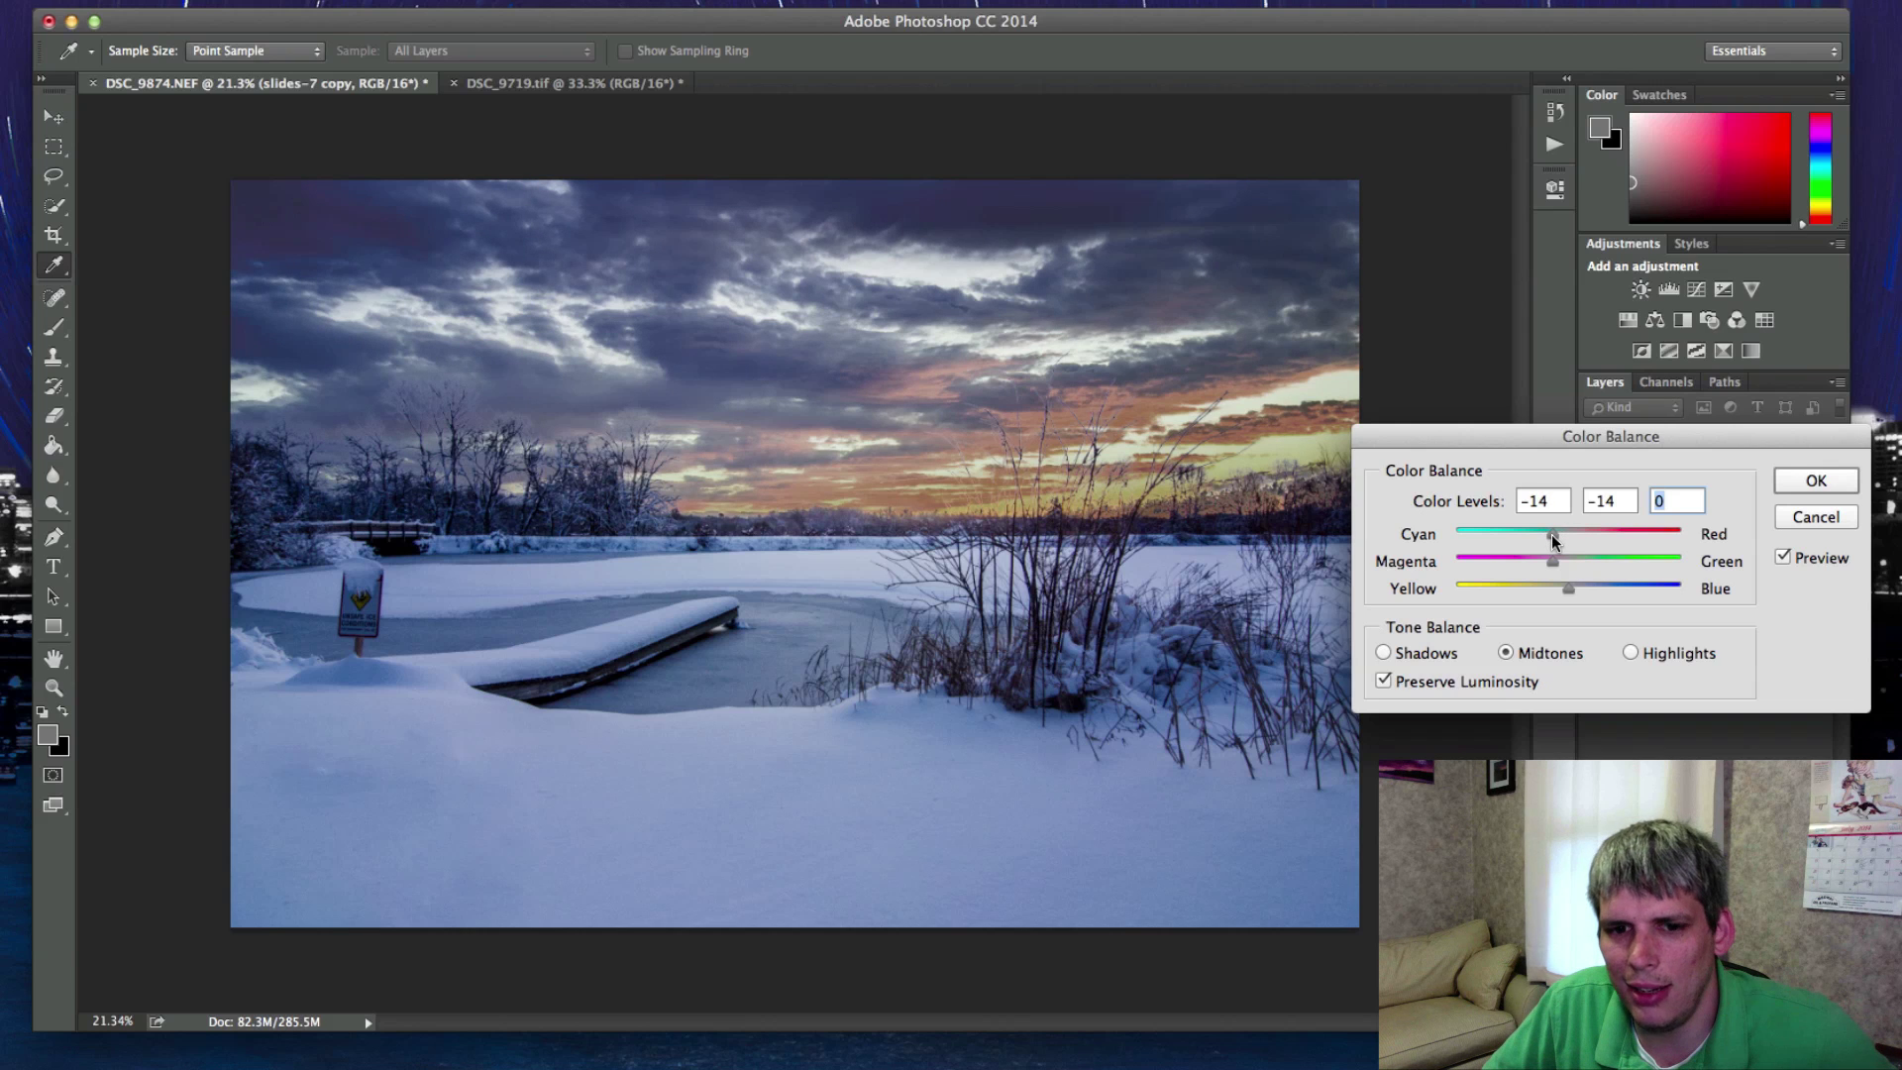
key(Tab)
click(1817, 480)
key(v)
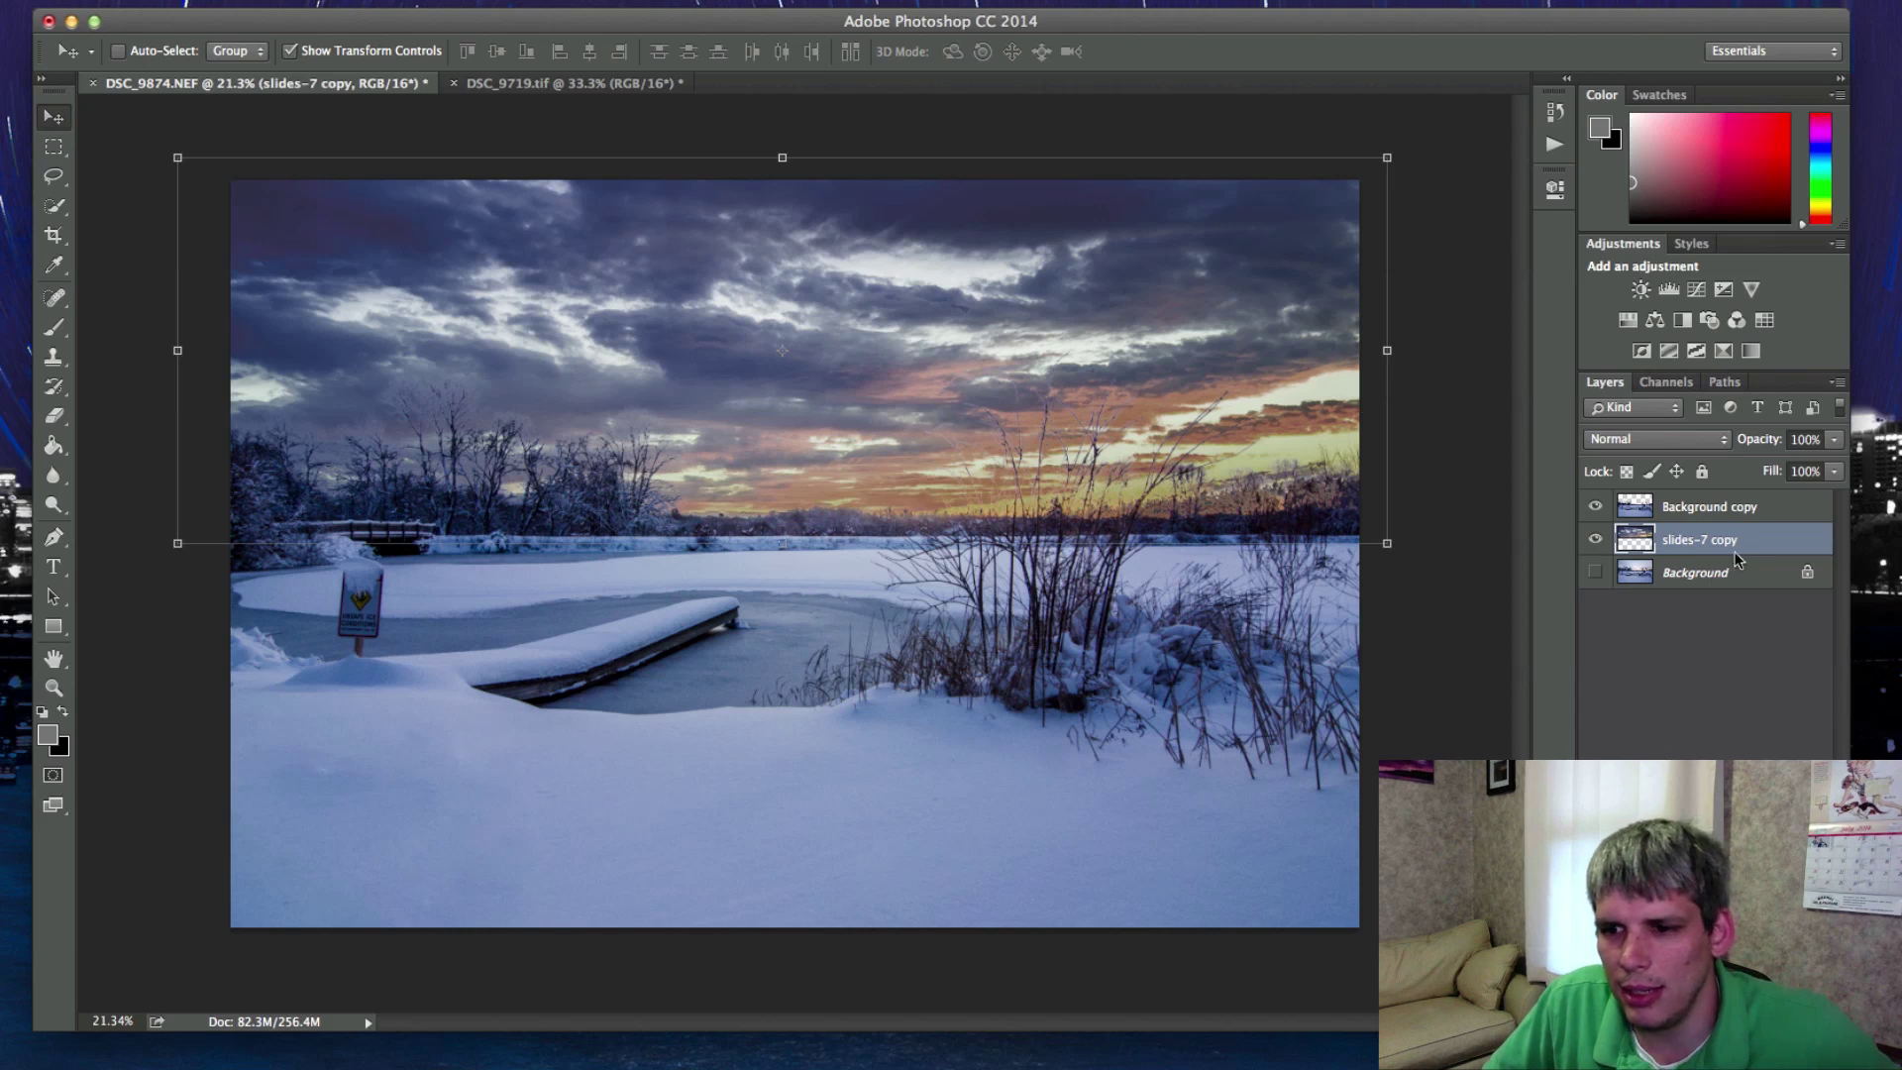
Step: Apply Levels to the Background copy layer with inputs 12, 1.54 and 255
click(1743, 515)
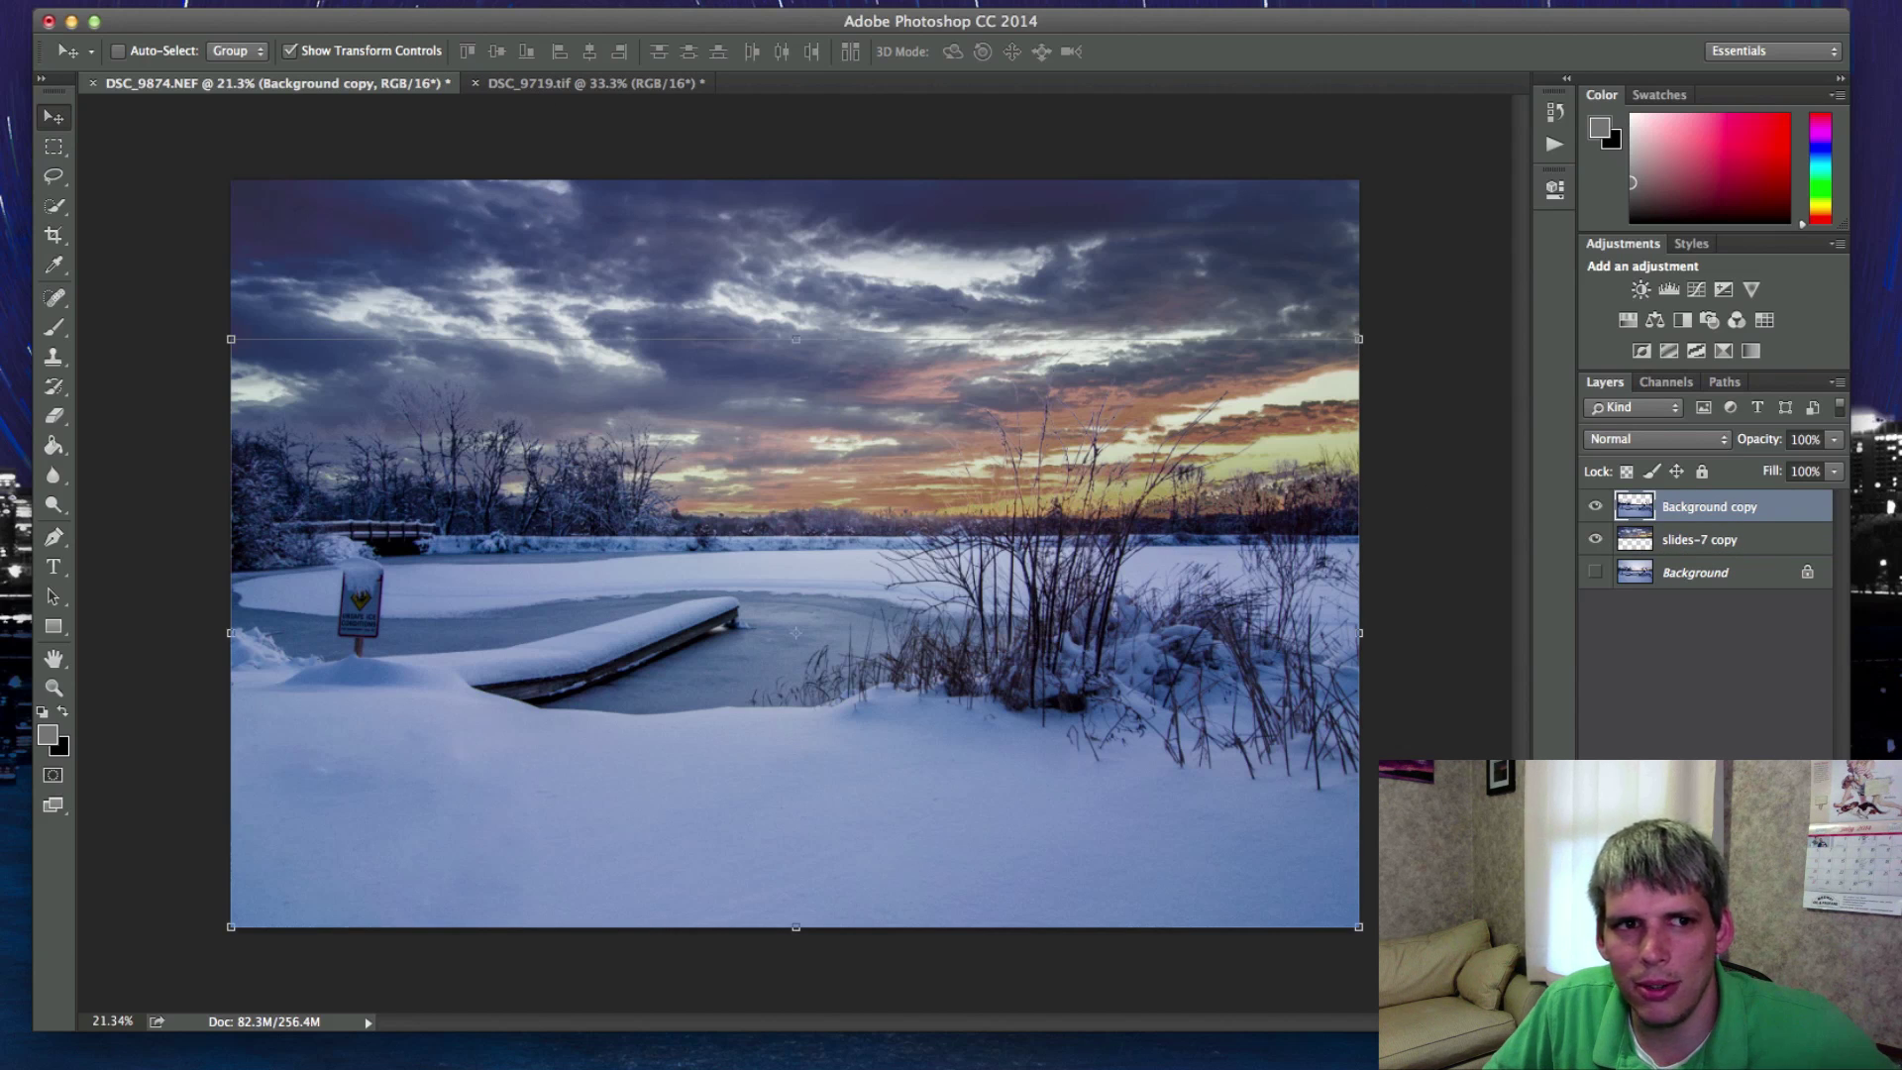
click(138, 0)
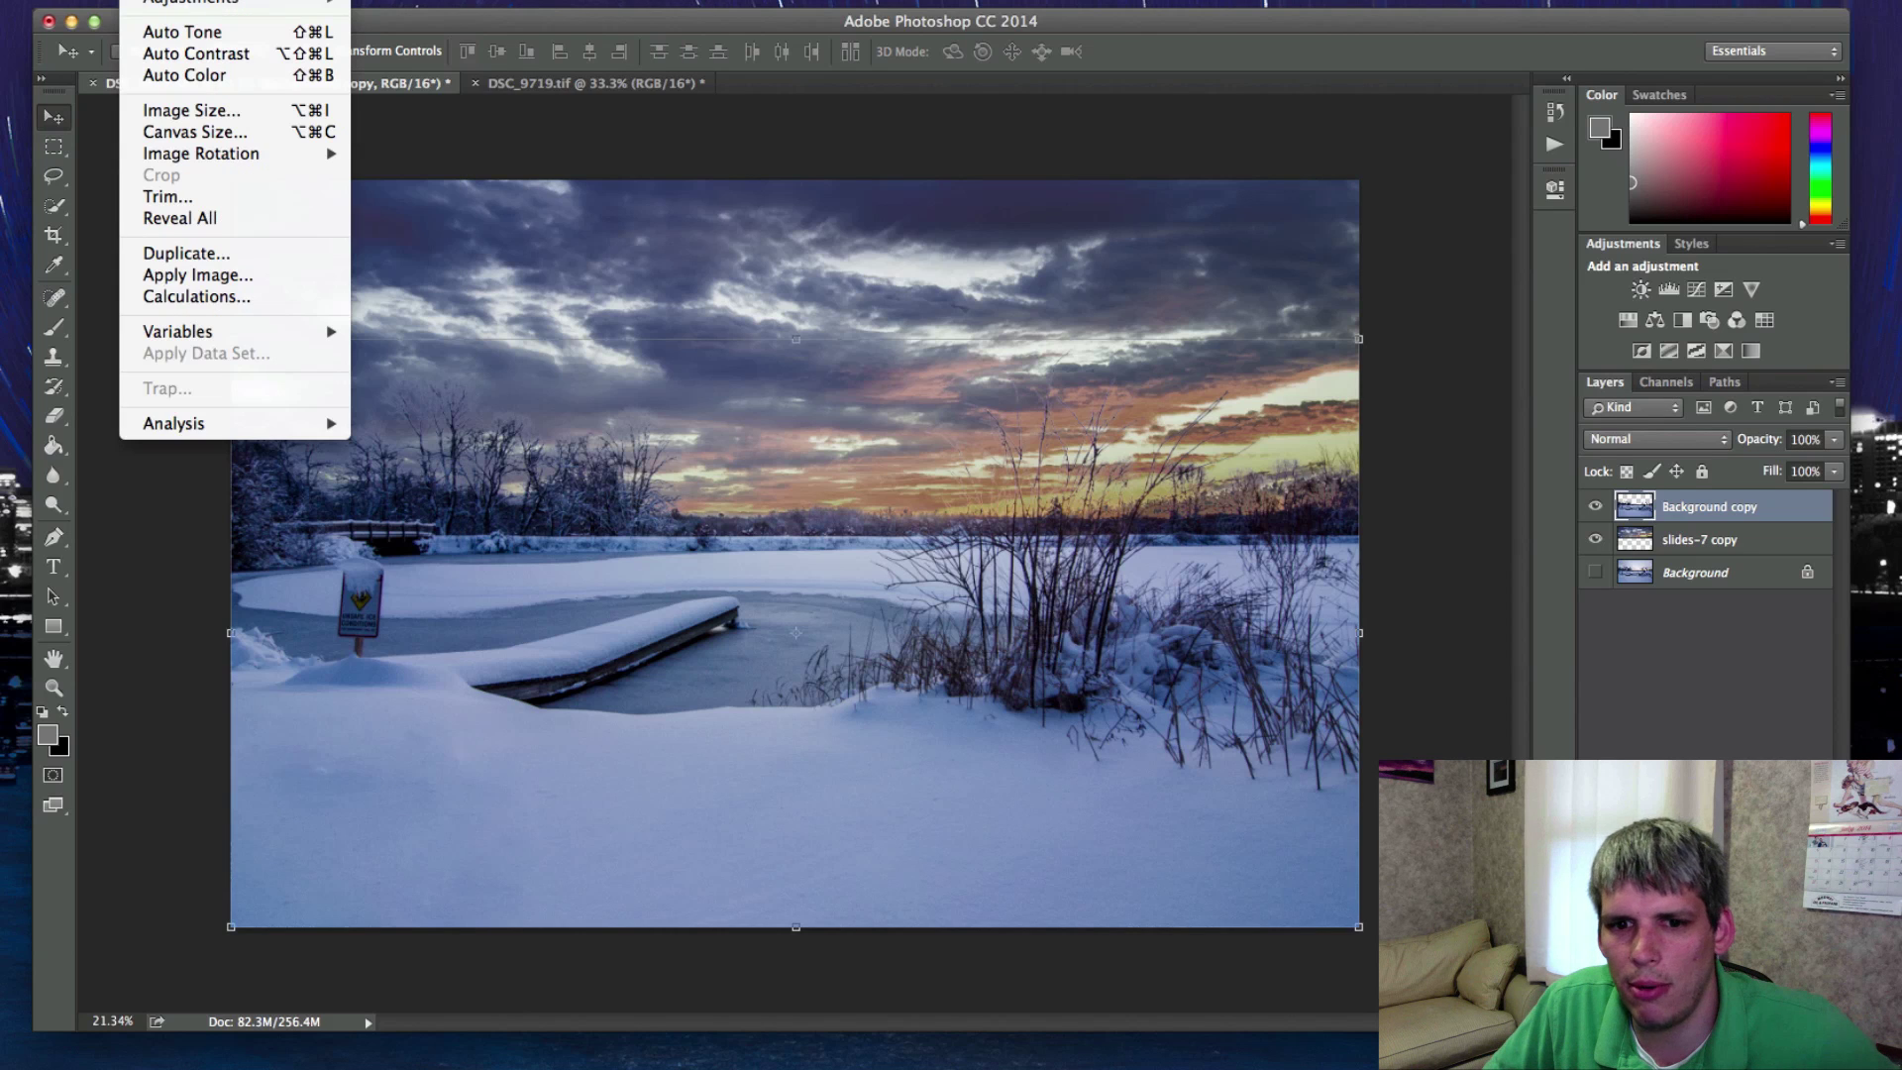
mouse_move(247, 2)
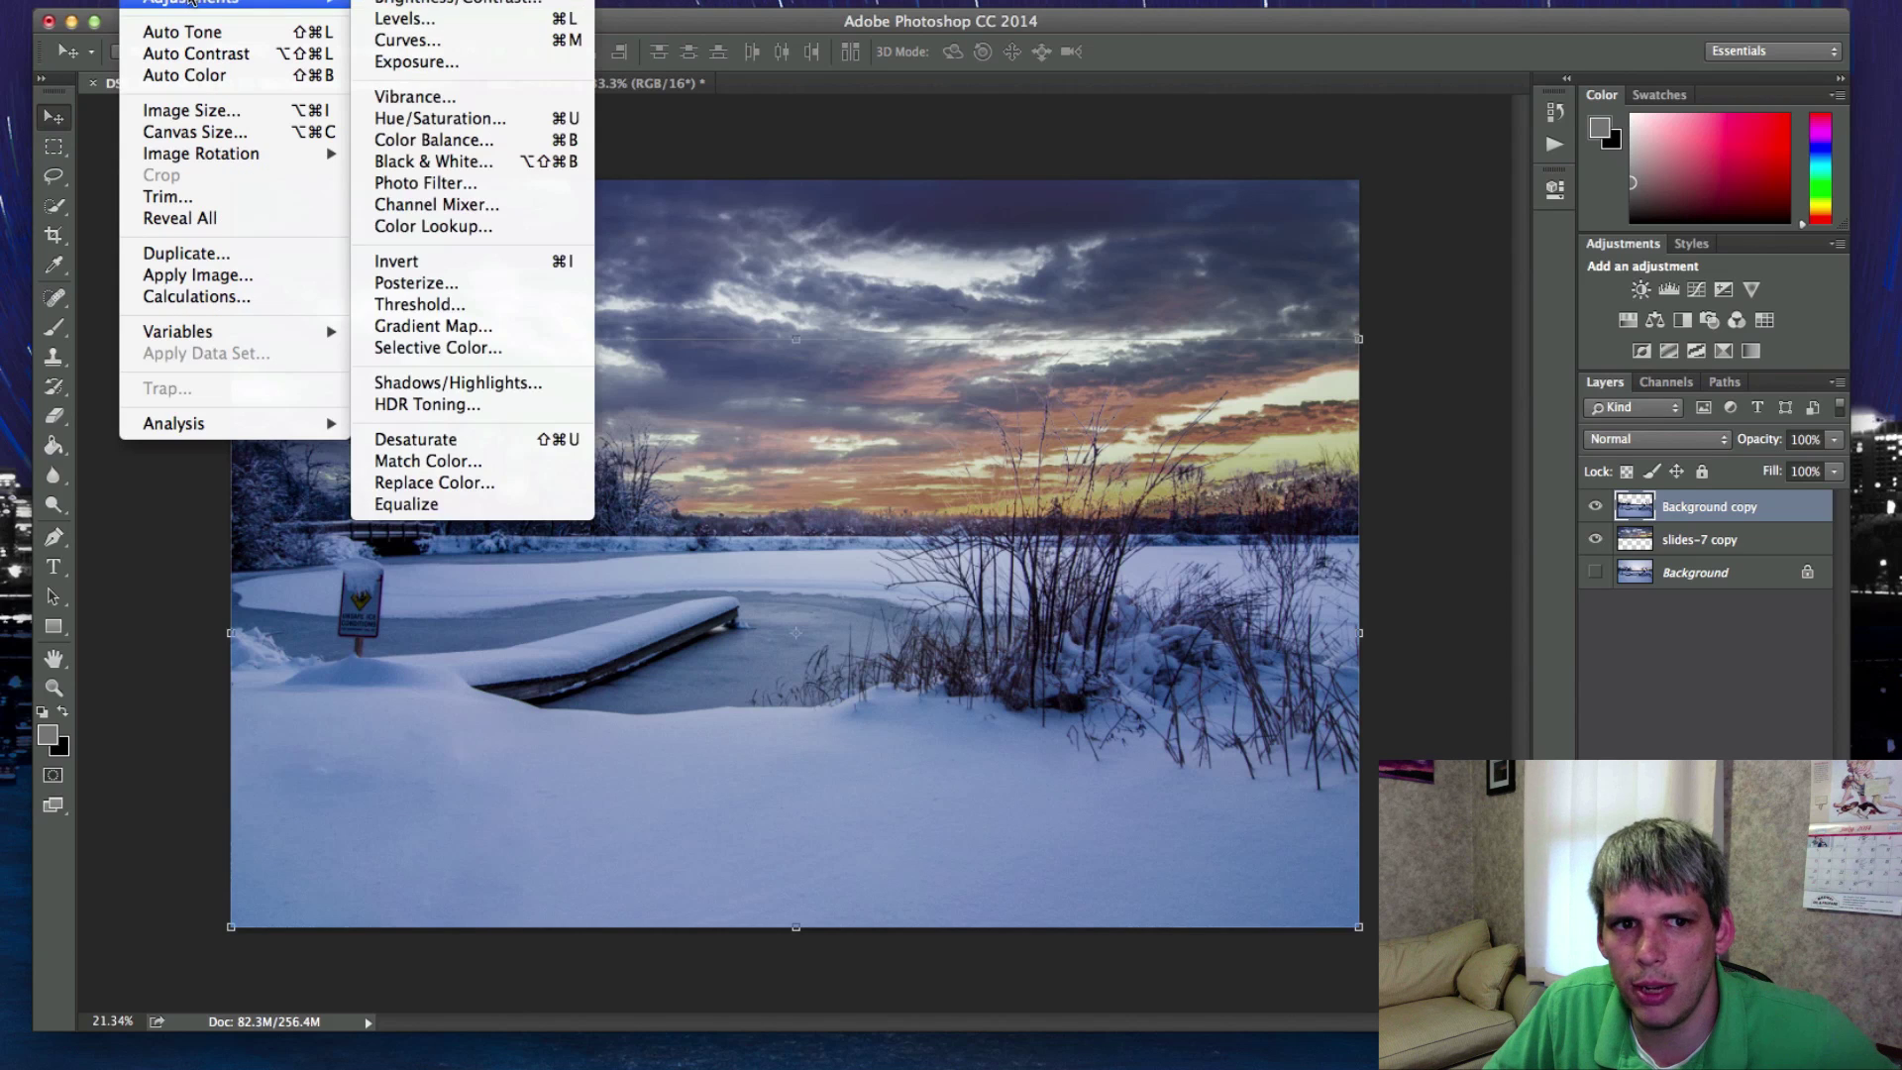
click(508, 20)
drag(1650, 253, 1508, 130)
drag(1453, 381, 1458, 385)
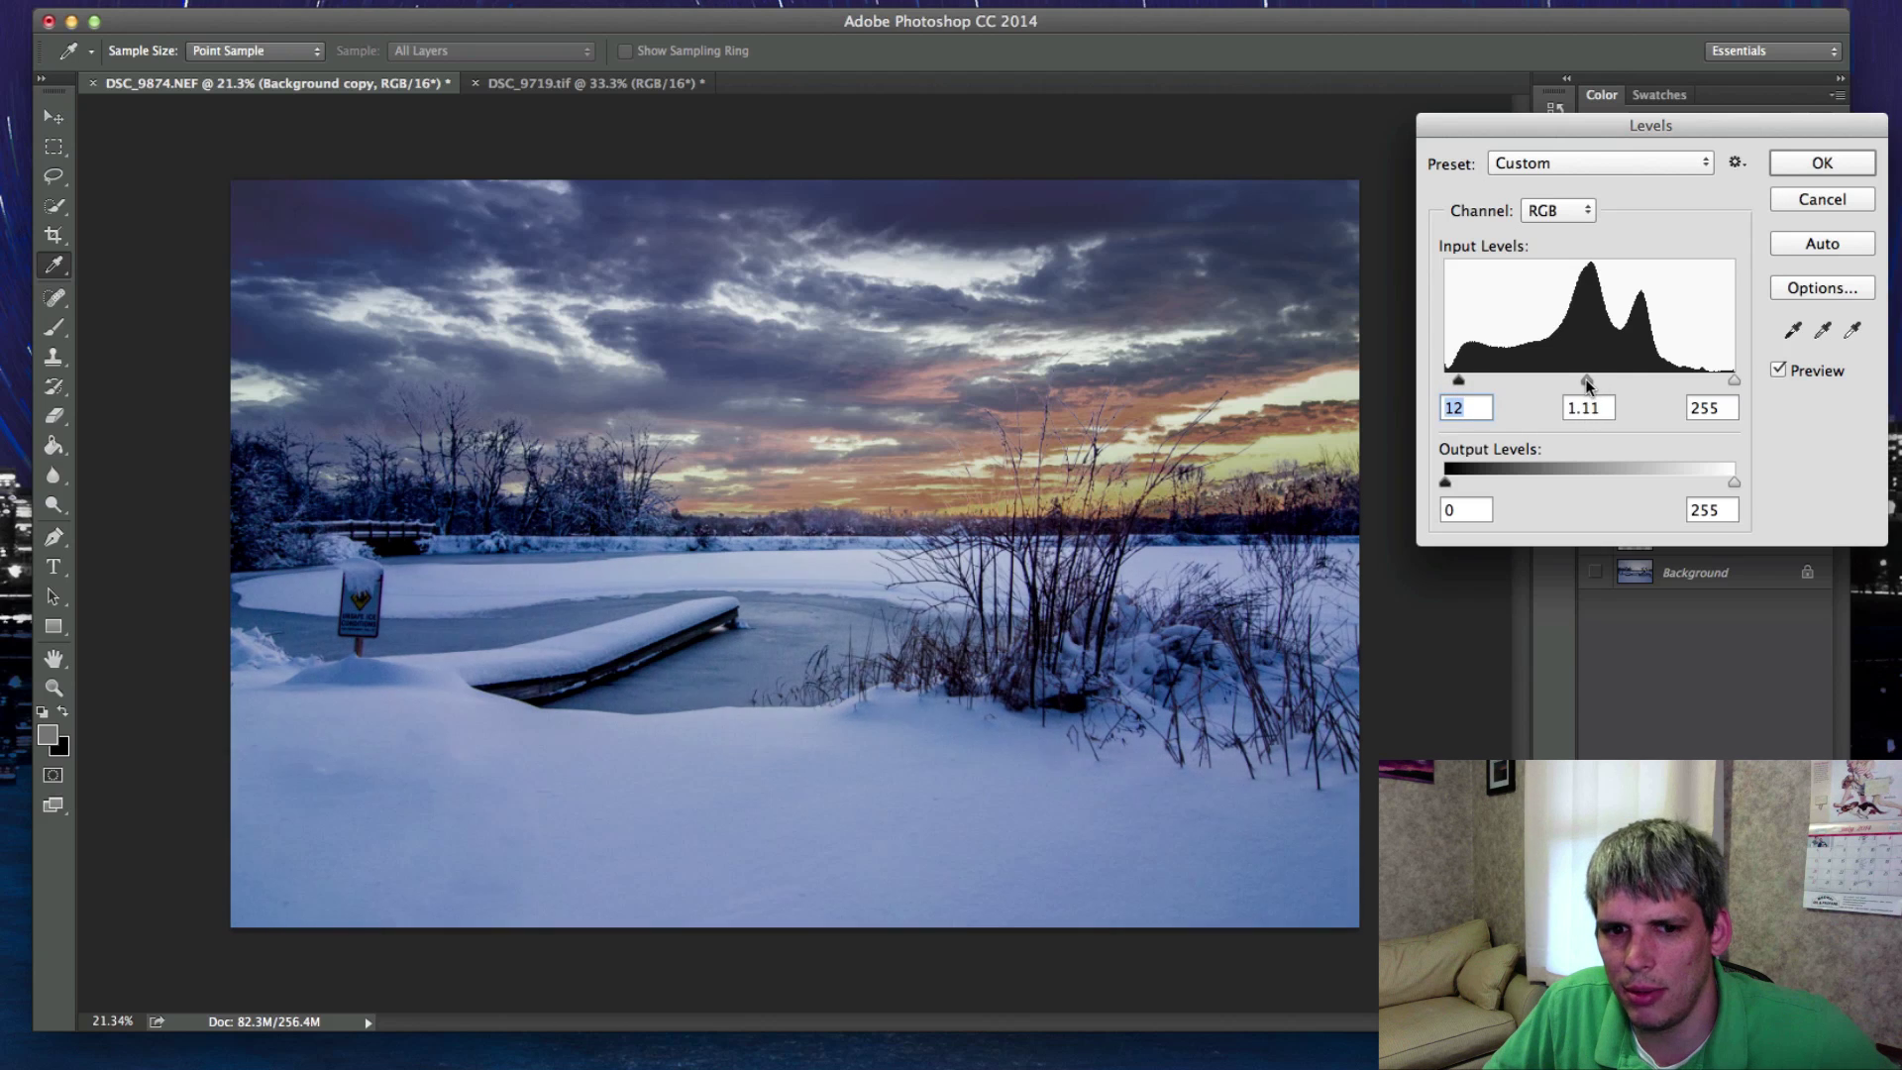
drag(1585, 381, 1567, 384)
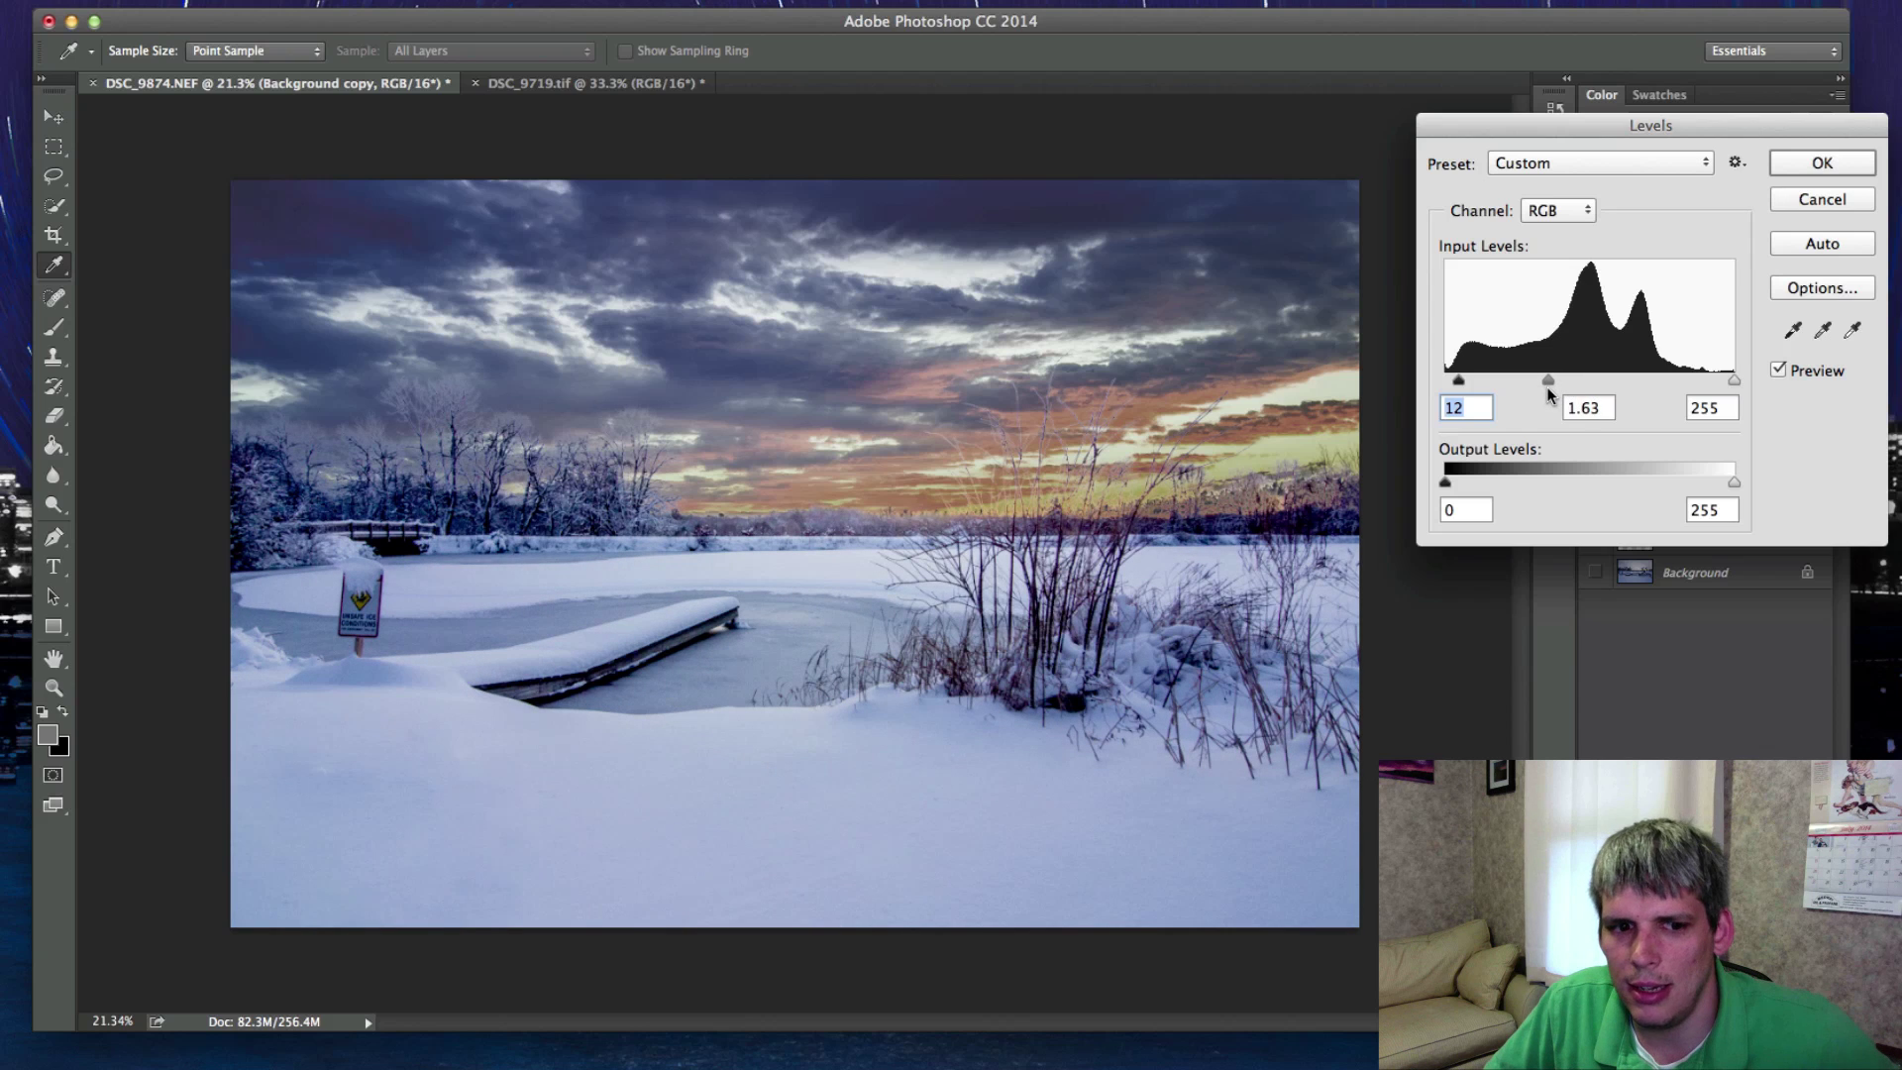
key(Tab)
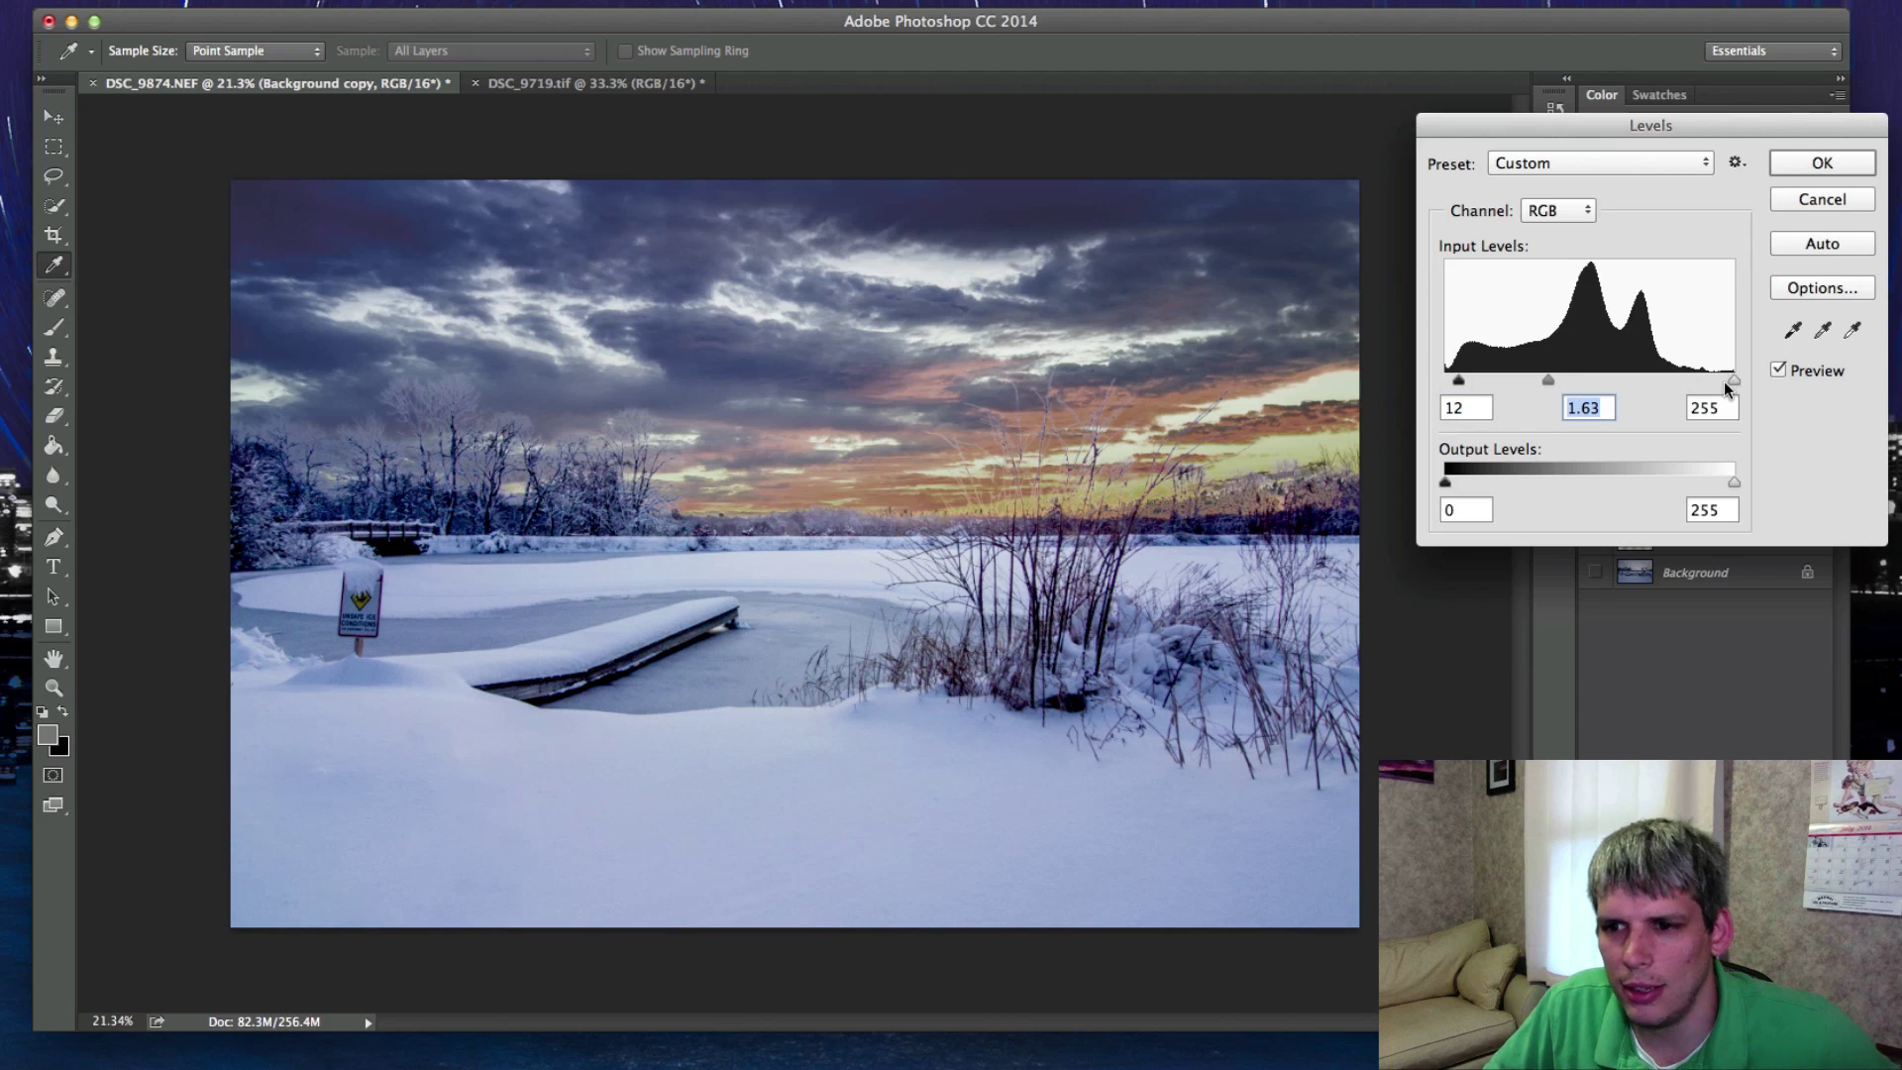
mouse_move(1733, 381)
mouse_down()
mouse_move(1691, 394)
mouse_move(1742, 395)
mouse_up()
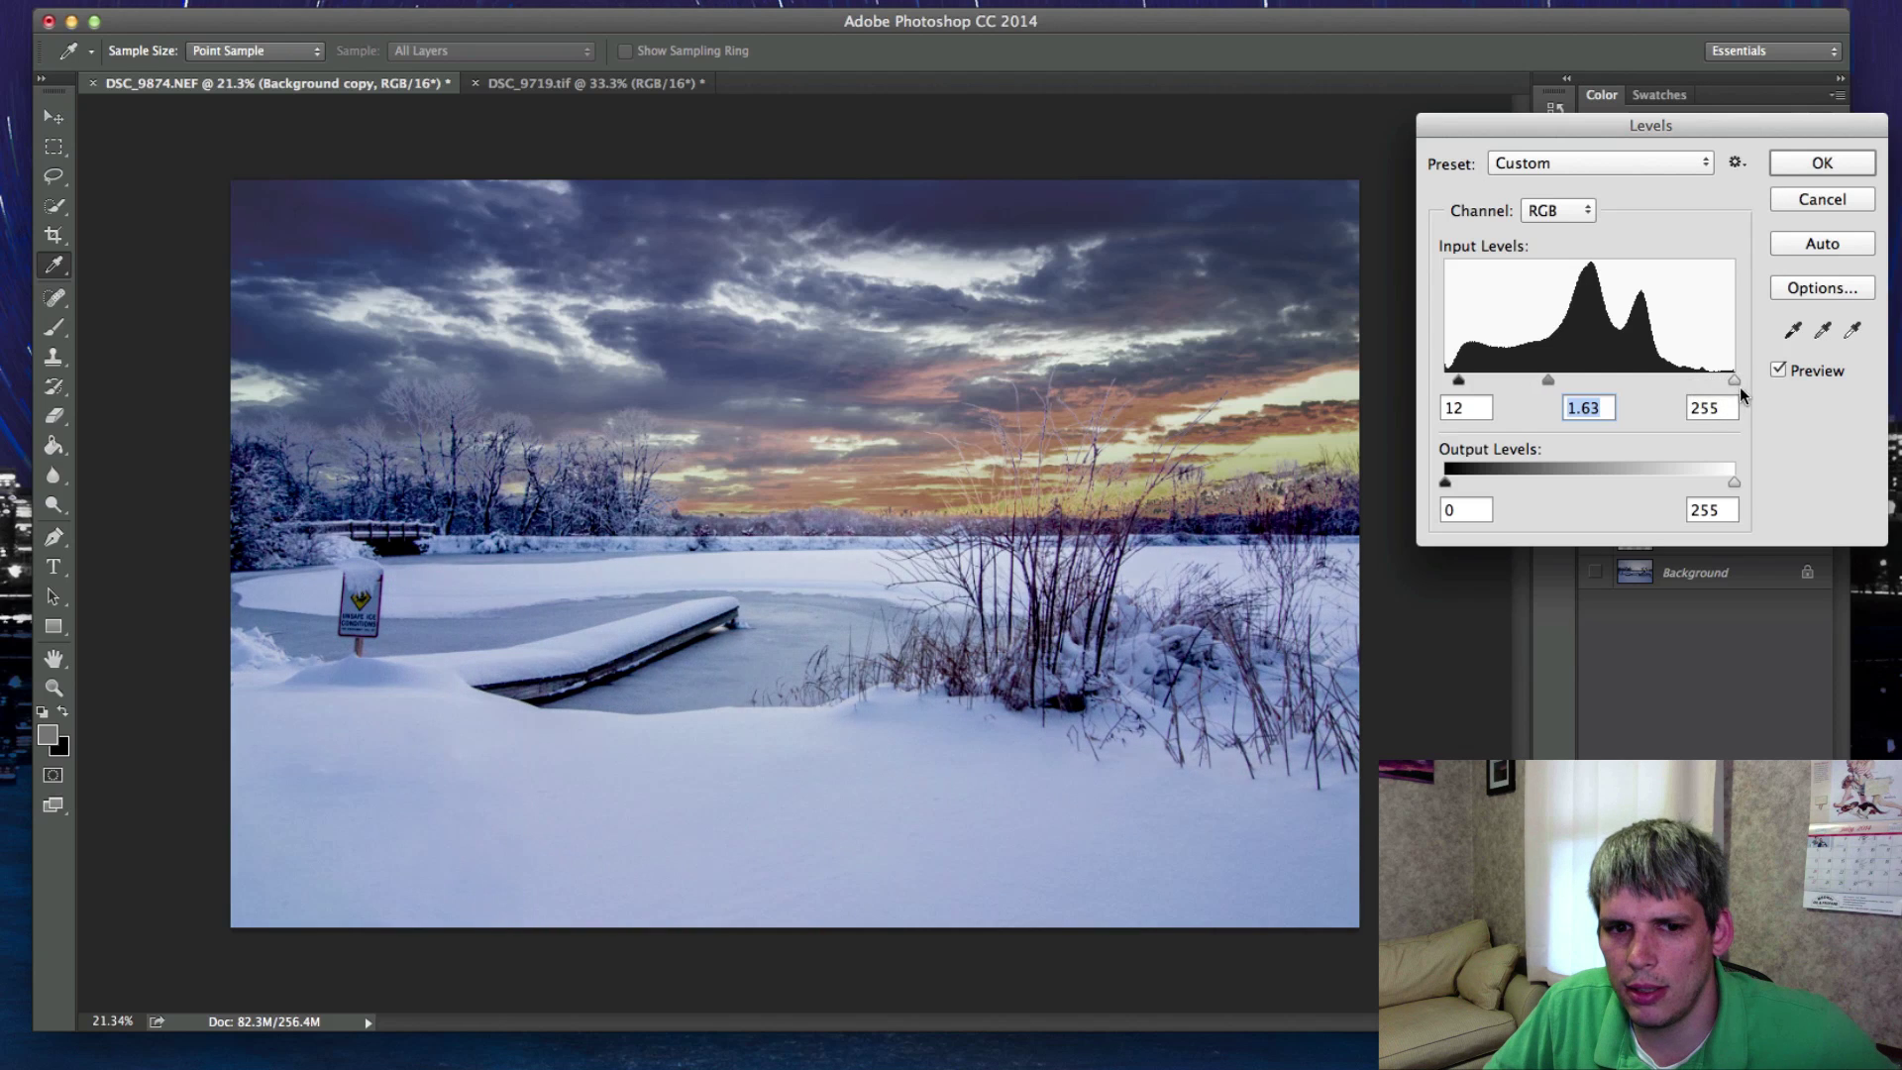
key(Tab)
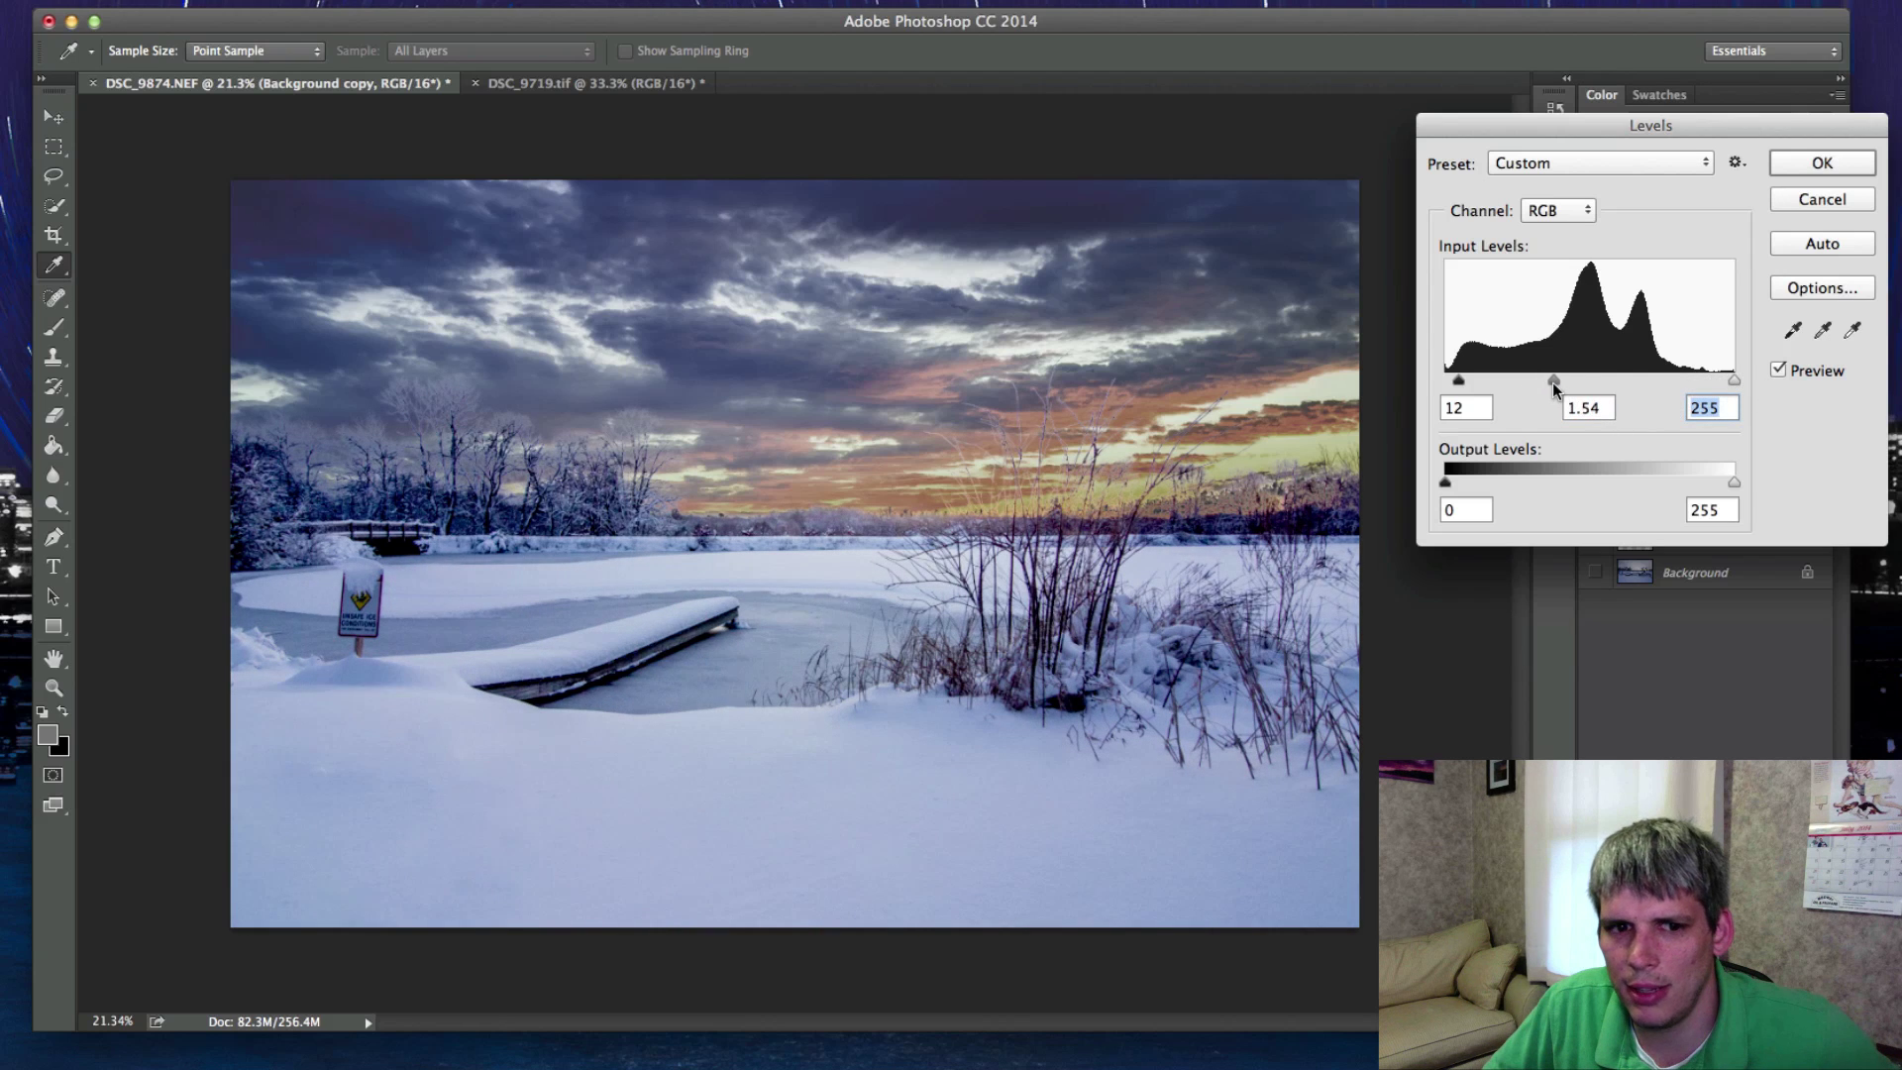
click(1823, 162)
Step: Zoom in on the treeline to inspect where the sky meets the branches
key(v)
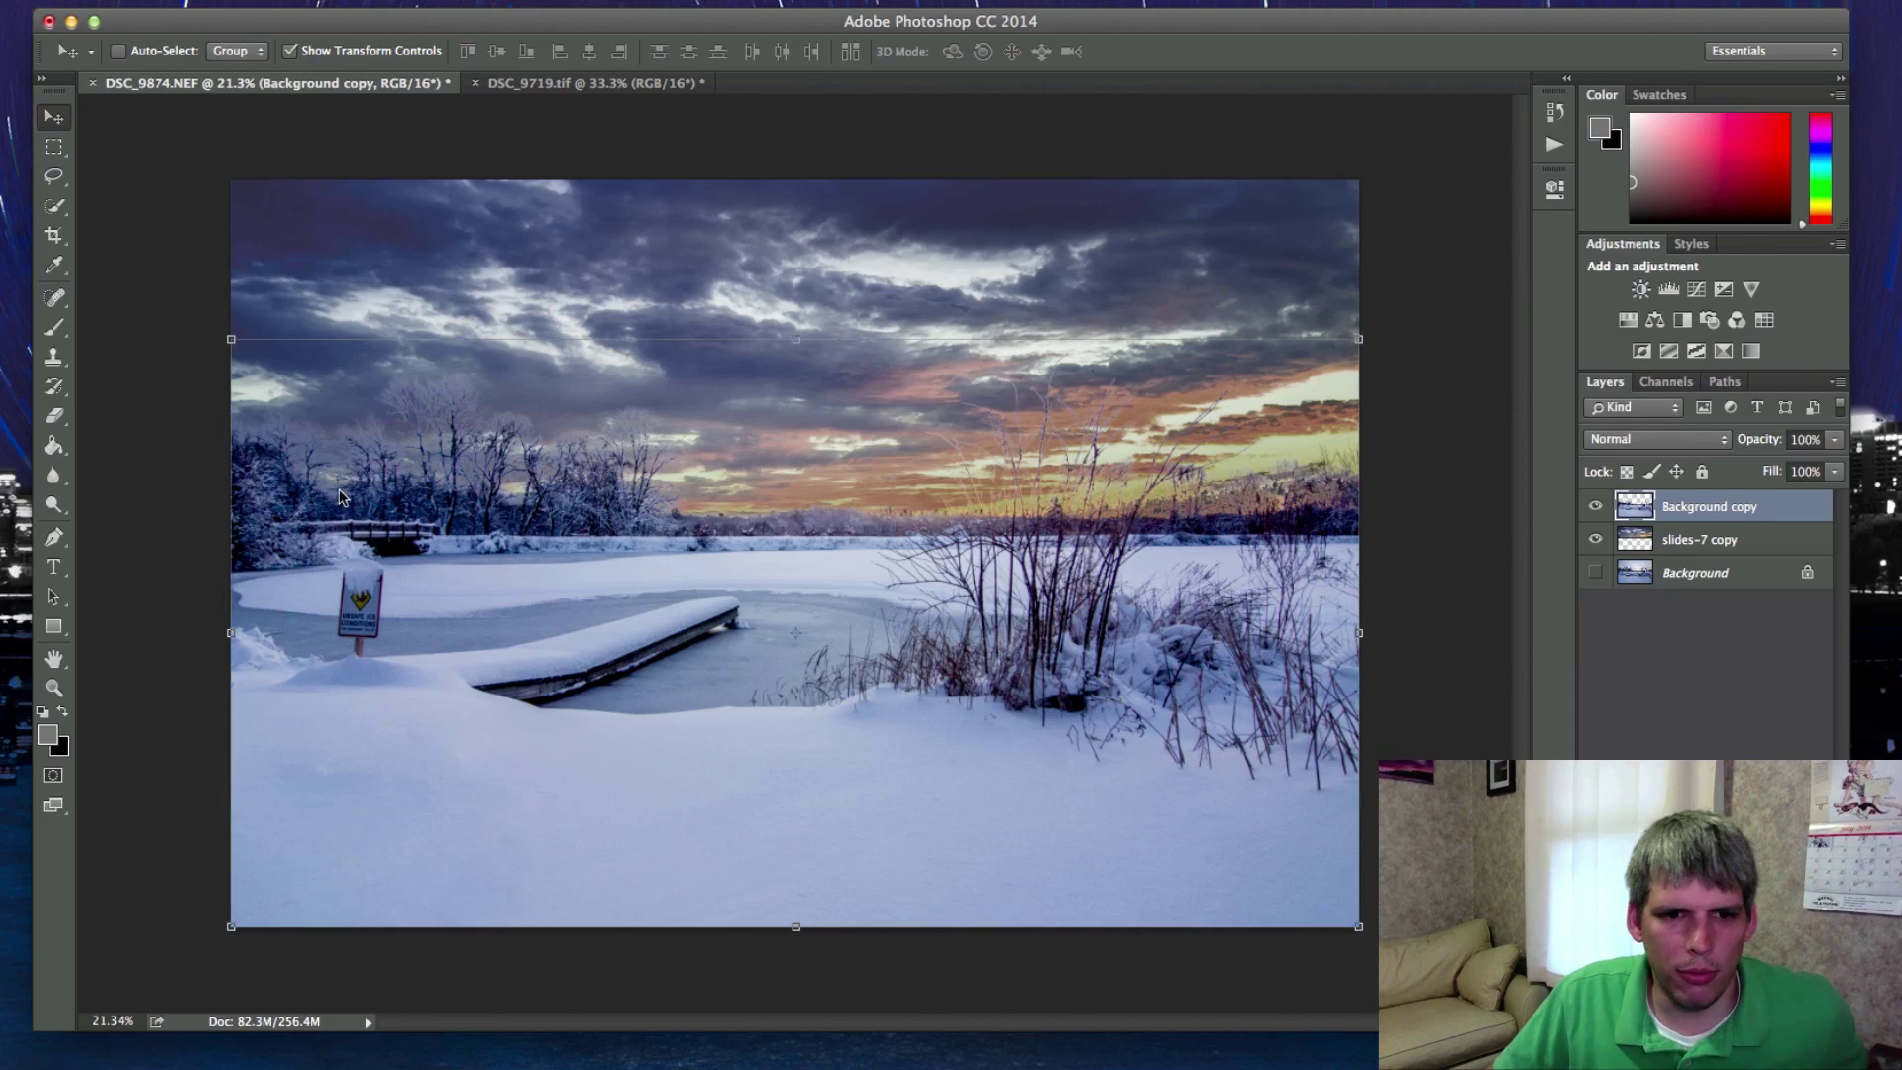
scroll(1298, 488, up, 10)
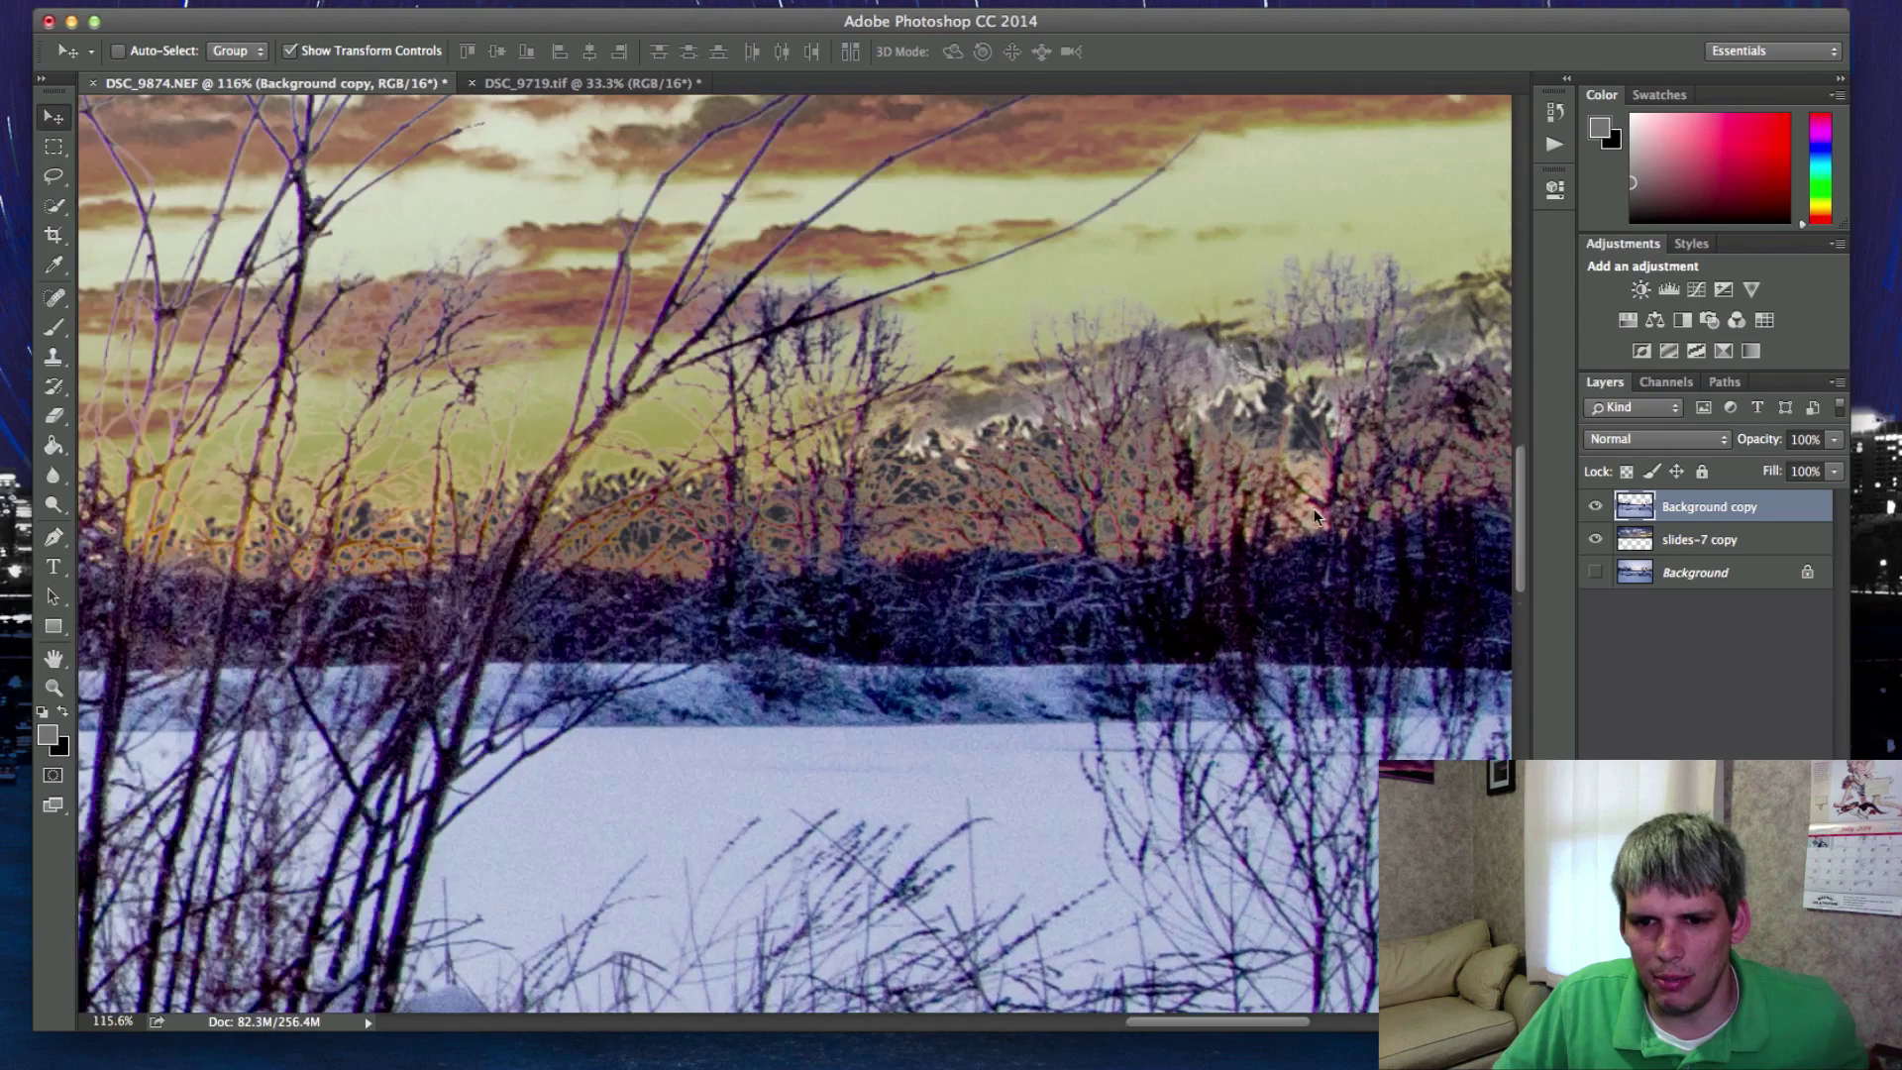
scroll(1314, 509, up, 5)
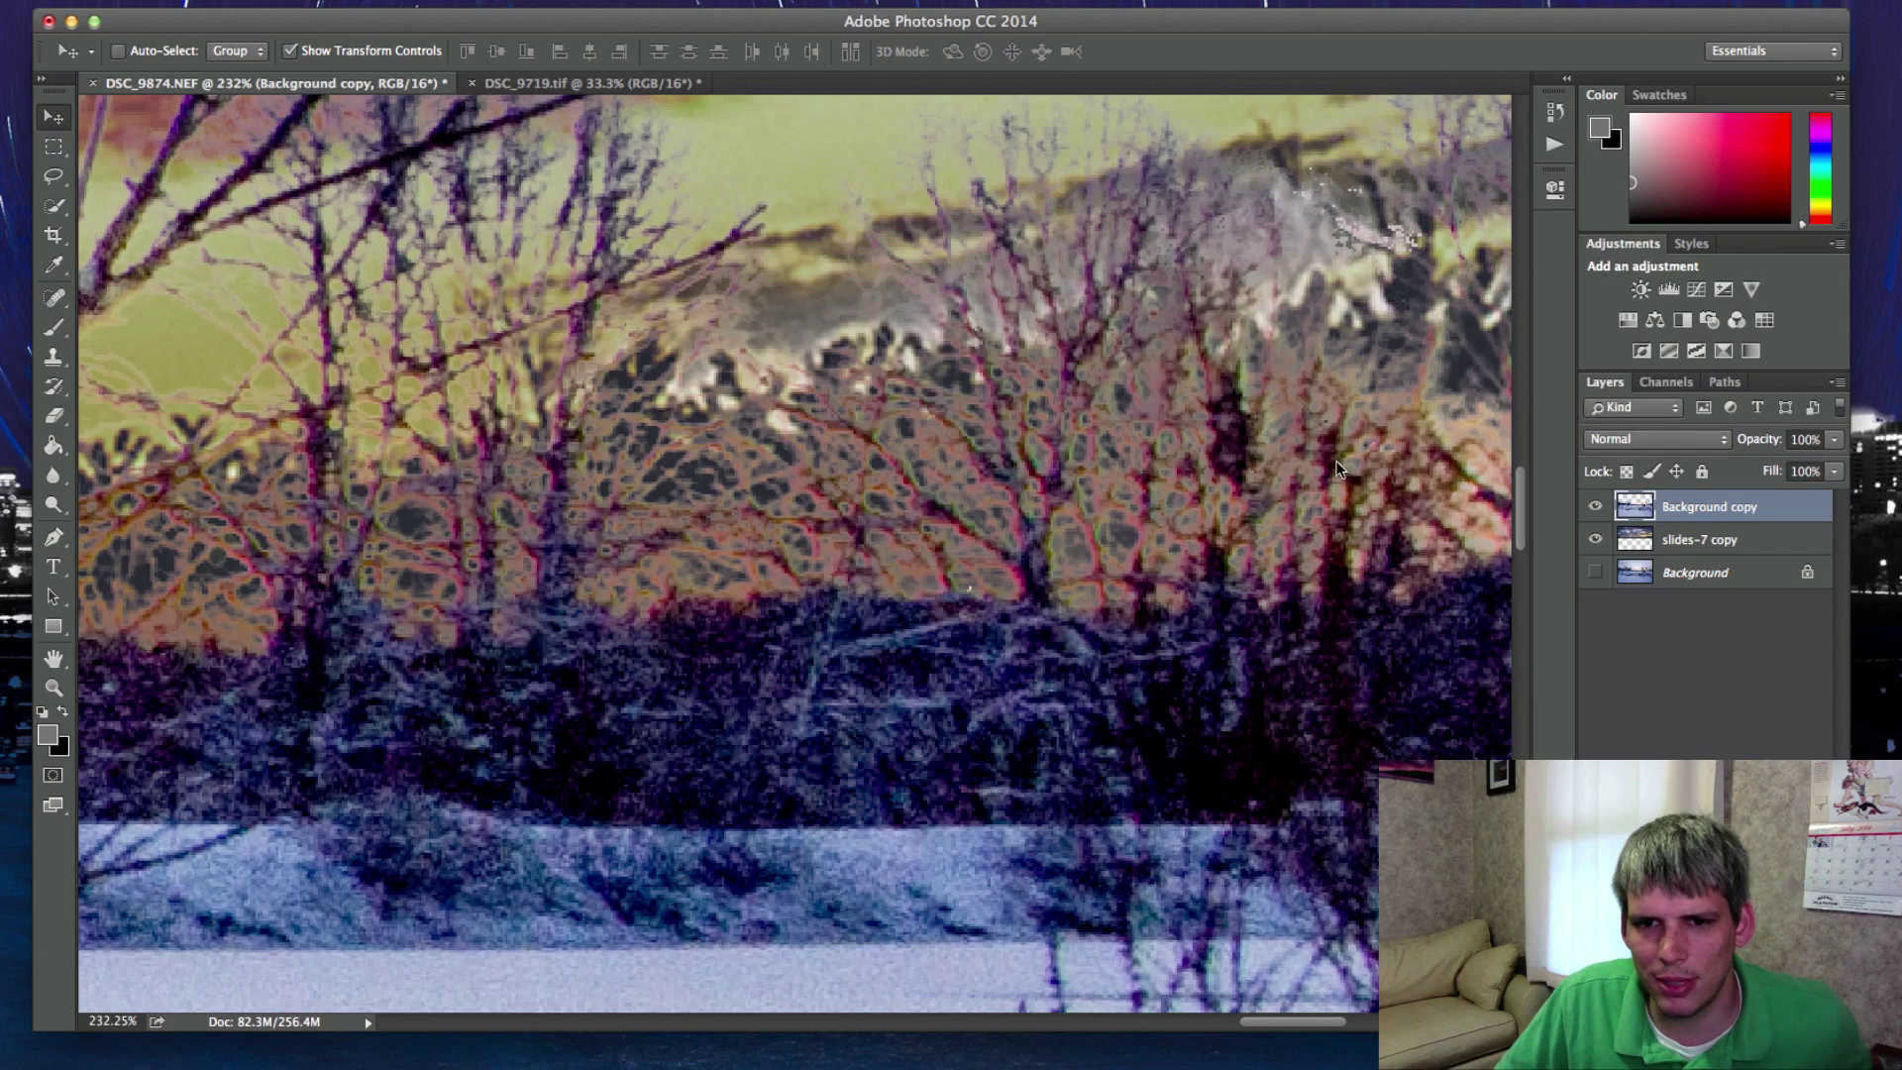
scroll(1238, 465, down, 5)
scroll(1149, 461, up, 5)
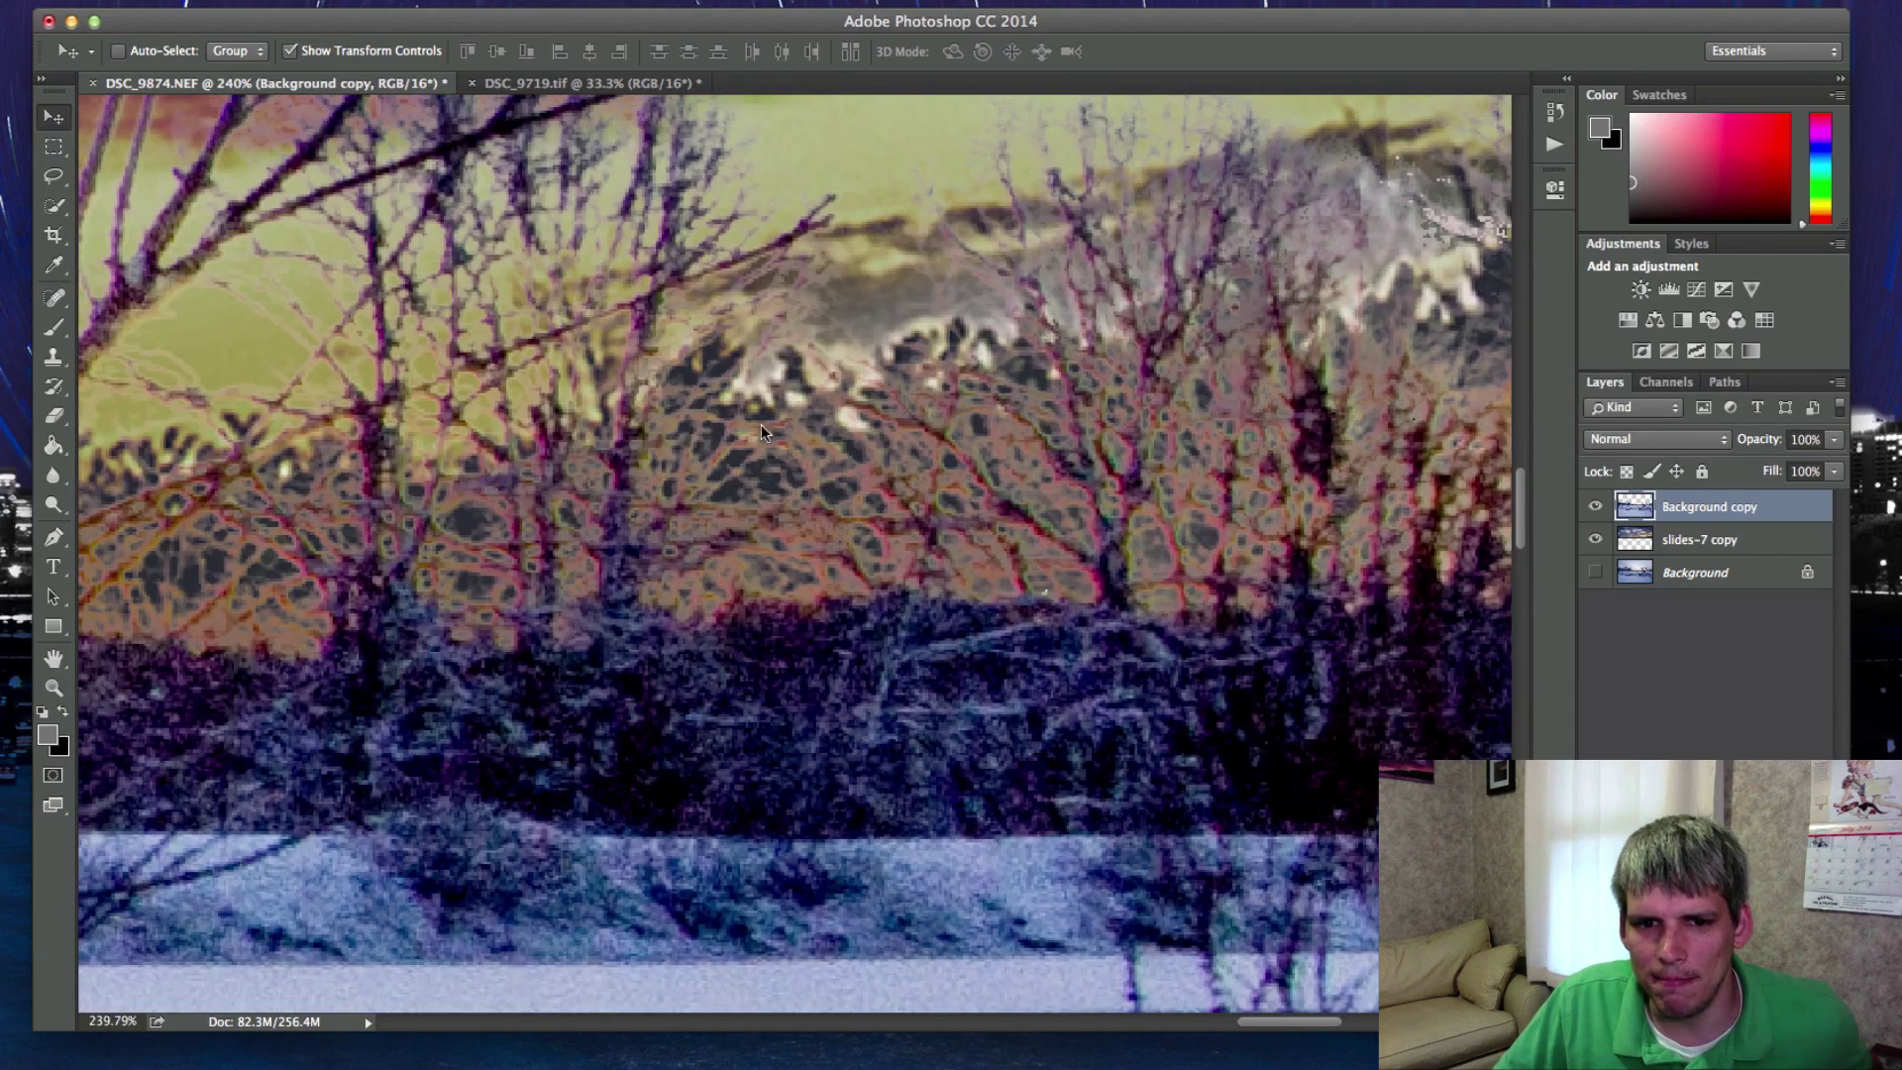
scroll(658, 452, down, 5)
scroll(810, 460, up, 4)
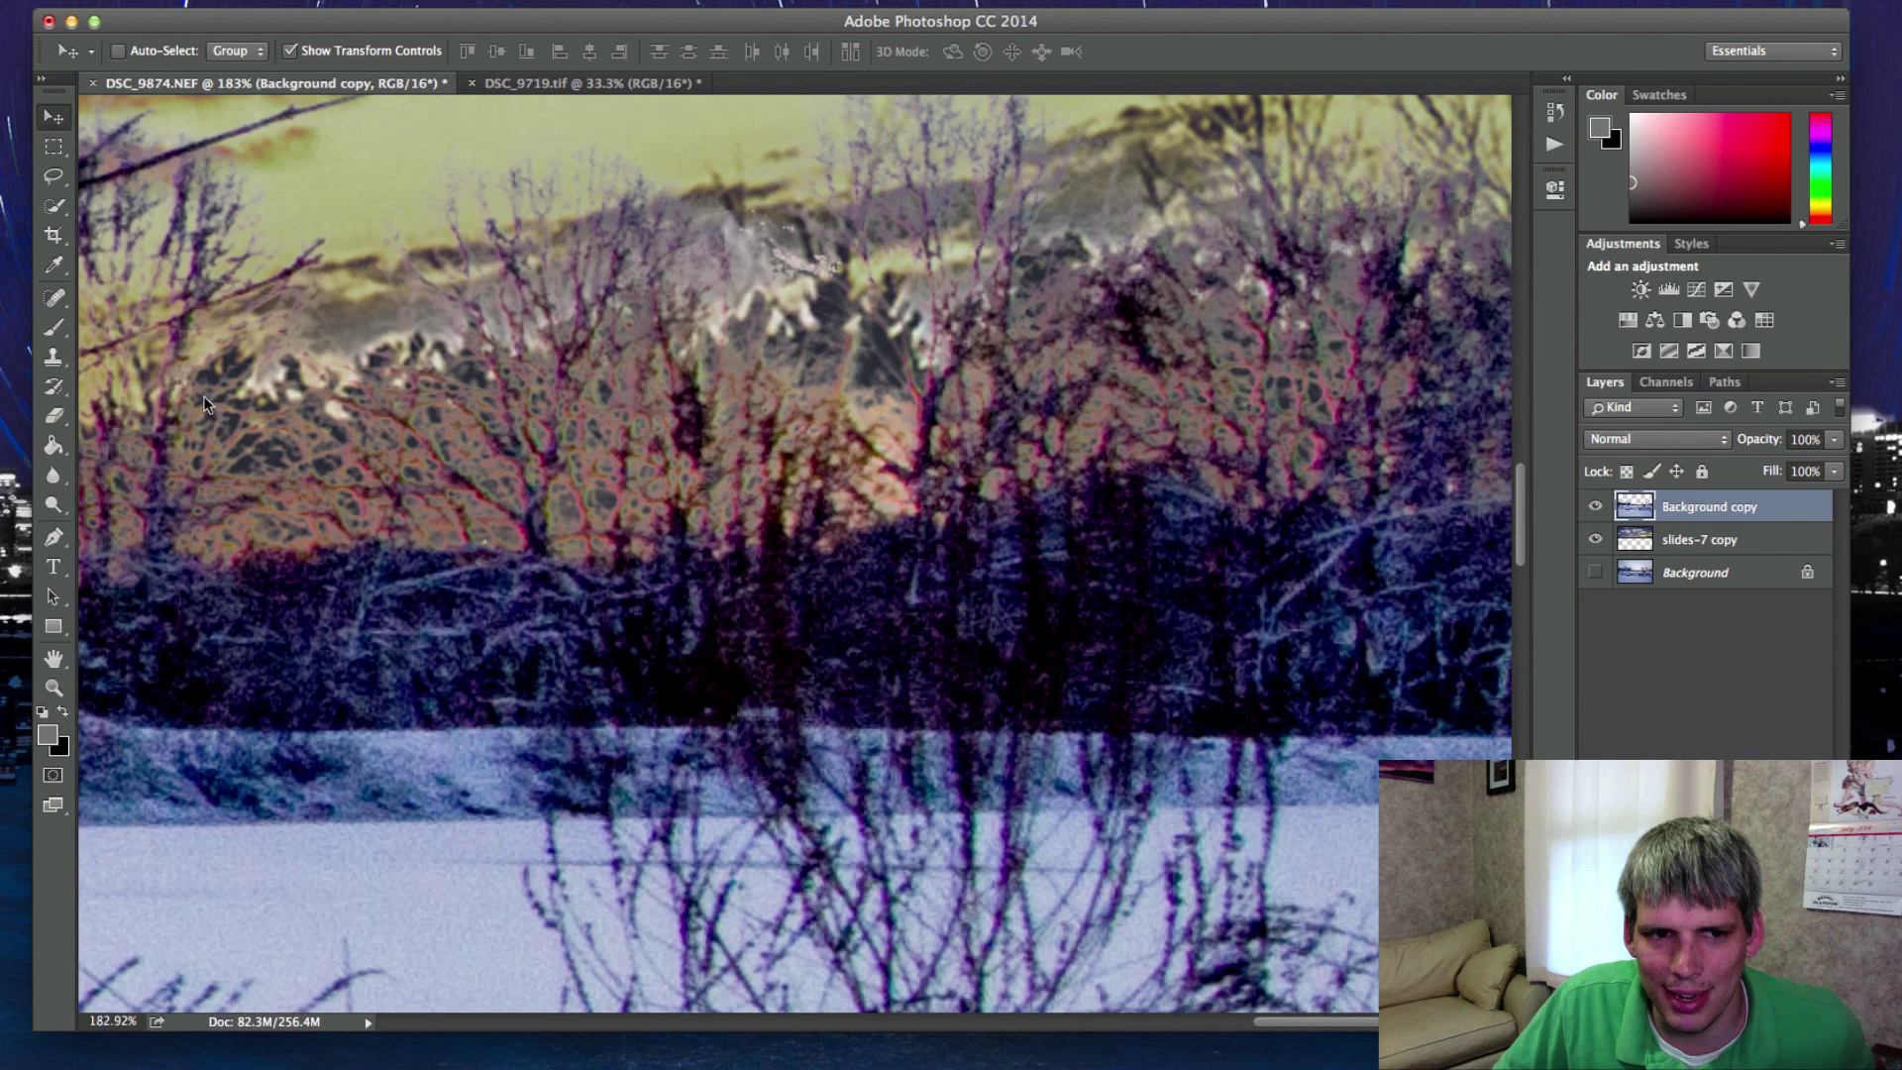
Step: Stretch the slides-7 copy sky layer to 104.39% height, covering the transparent top strip
click(1684, 539)
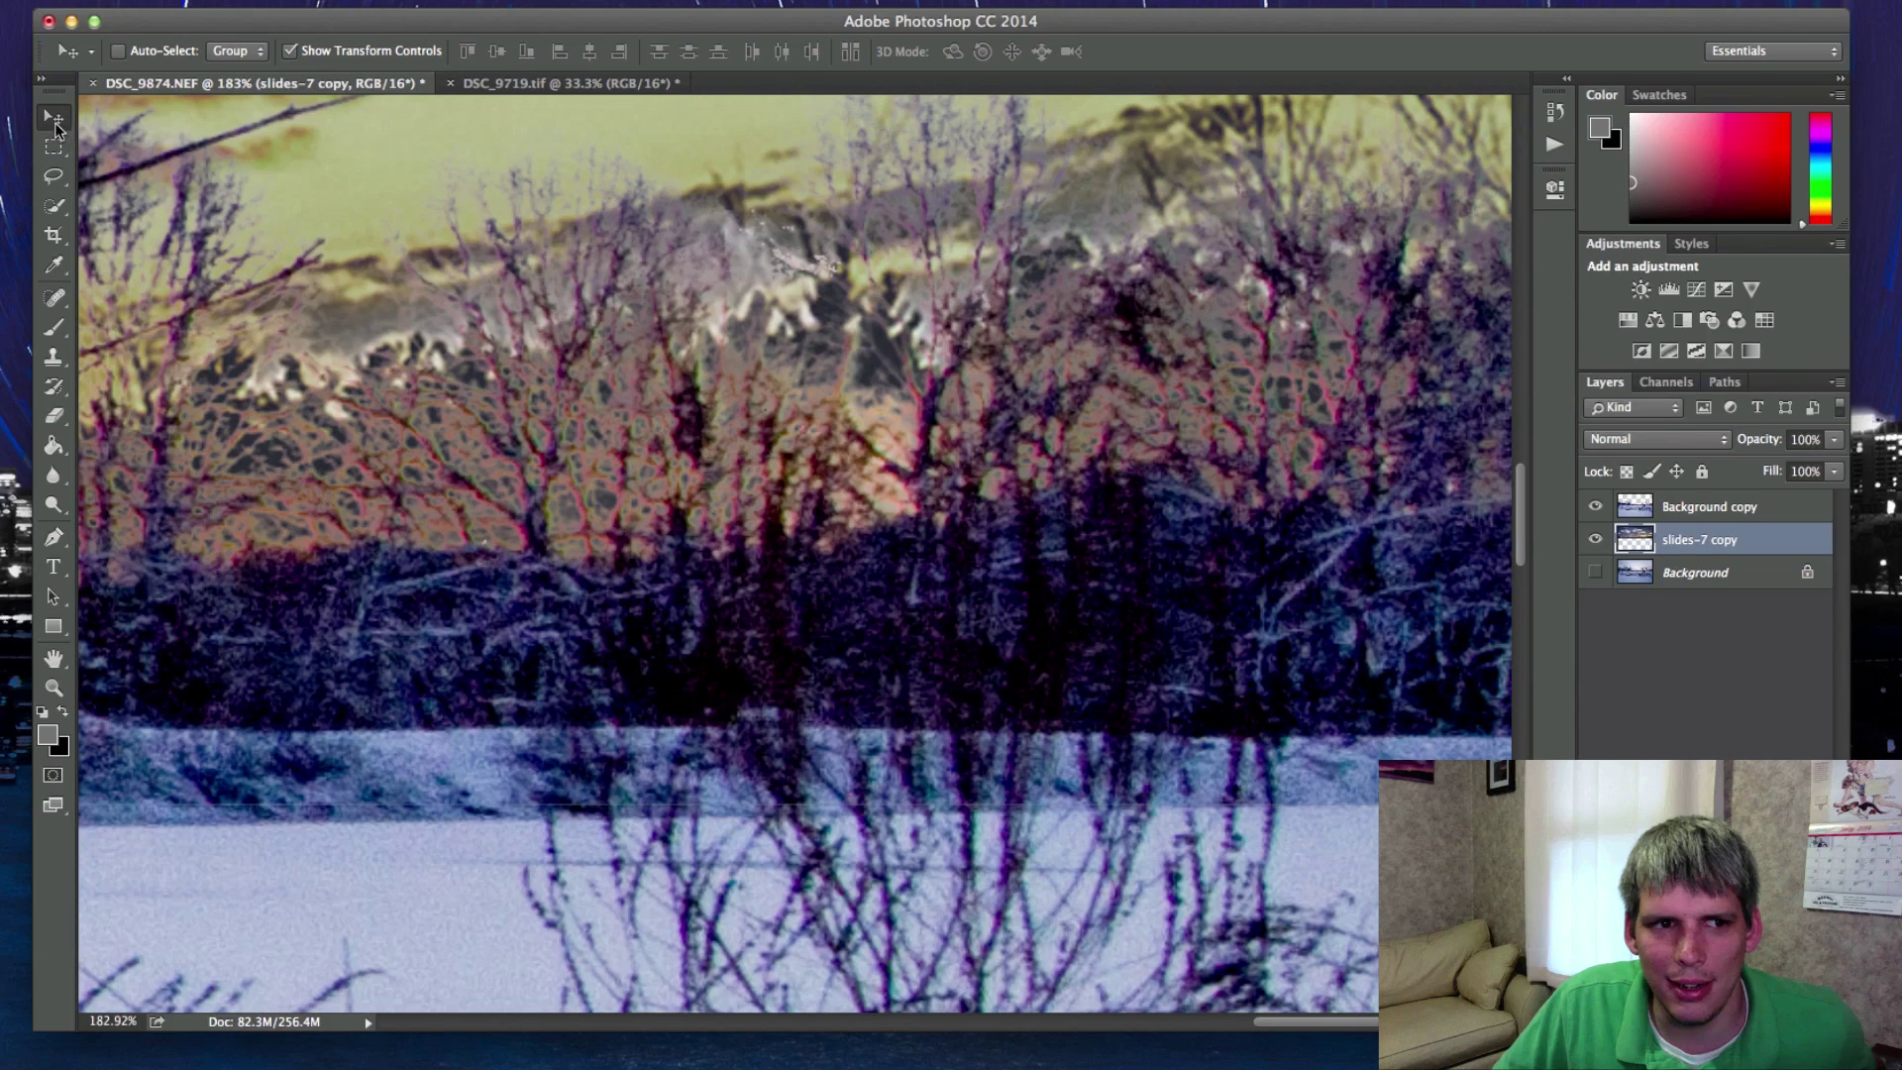
drag(872, 362, 847, 699)
key(super+0)
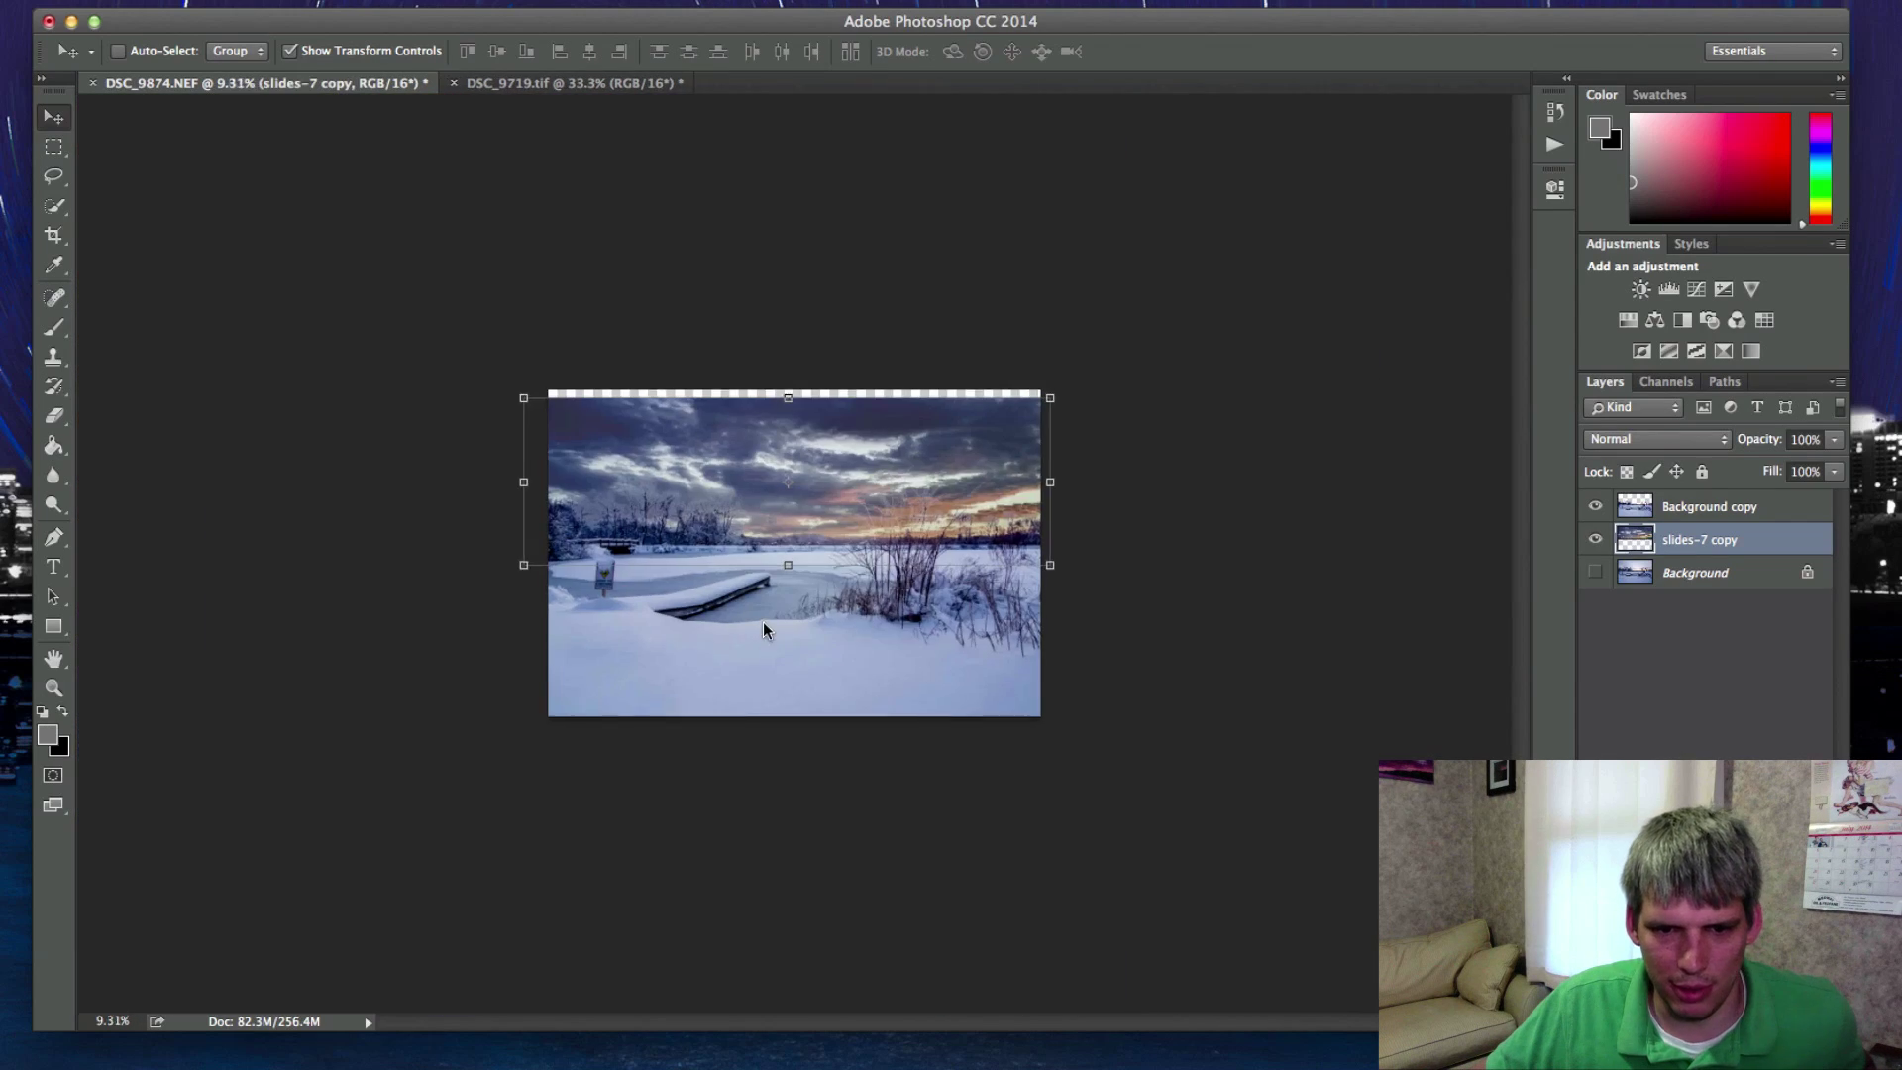
scroll(776, 567, up, 5)
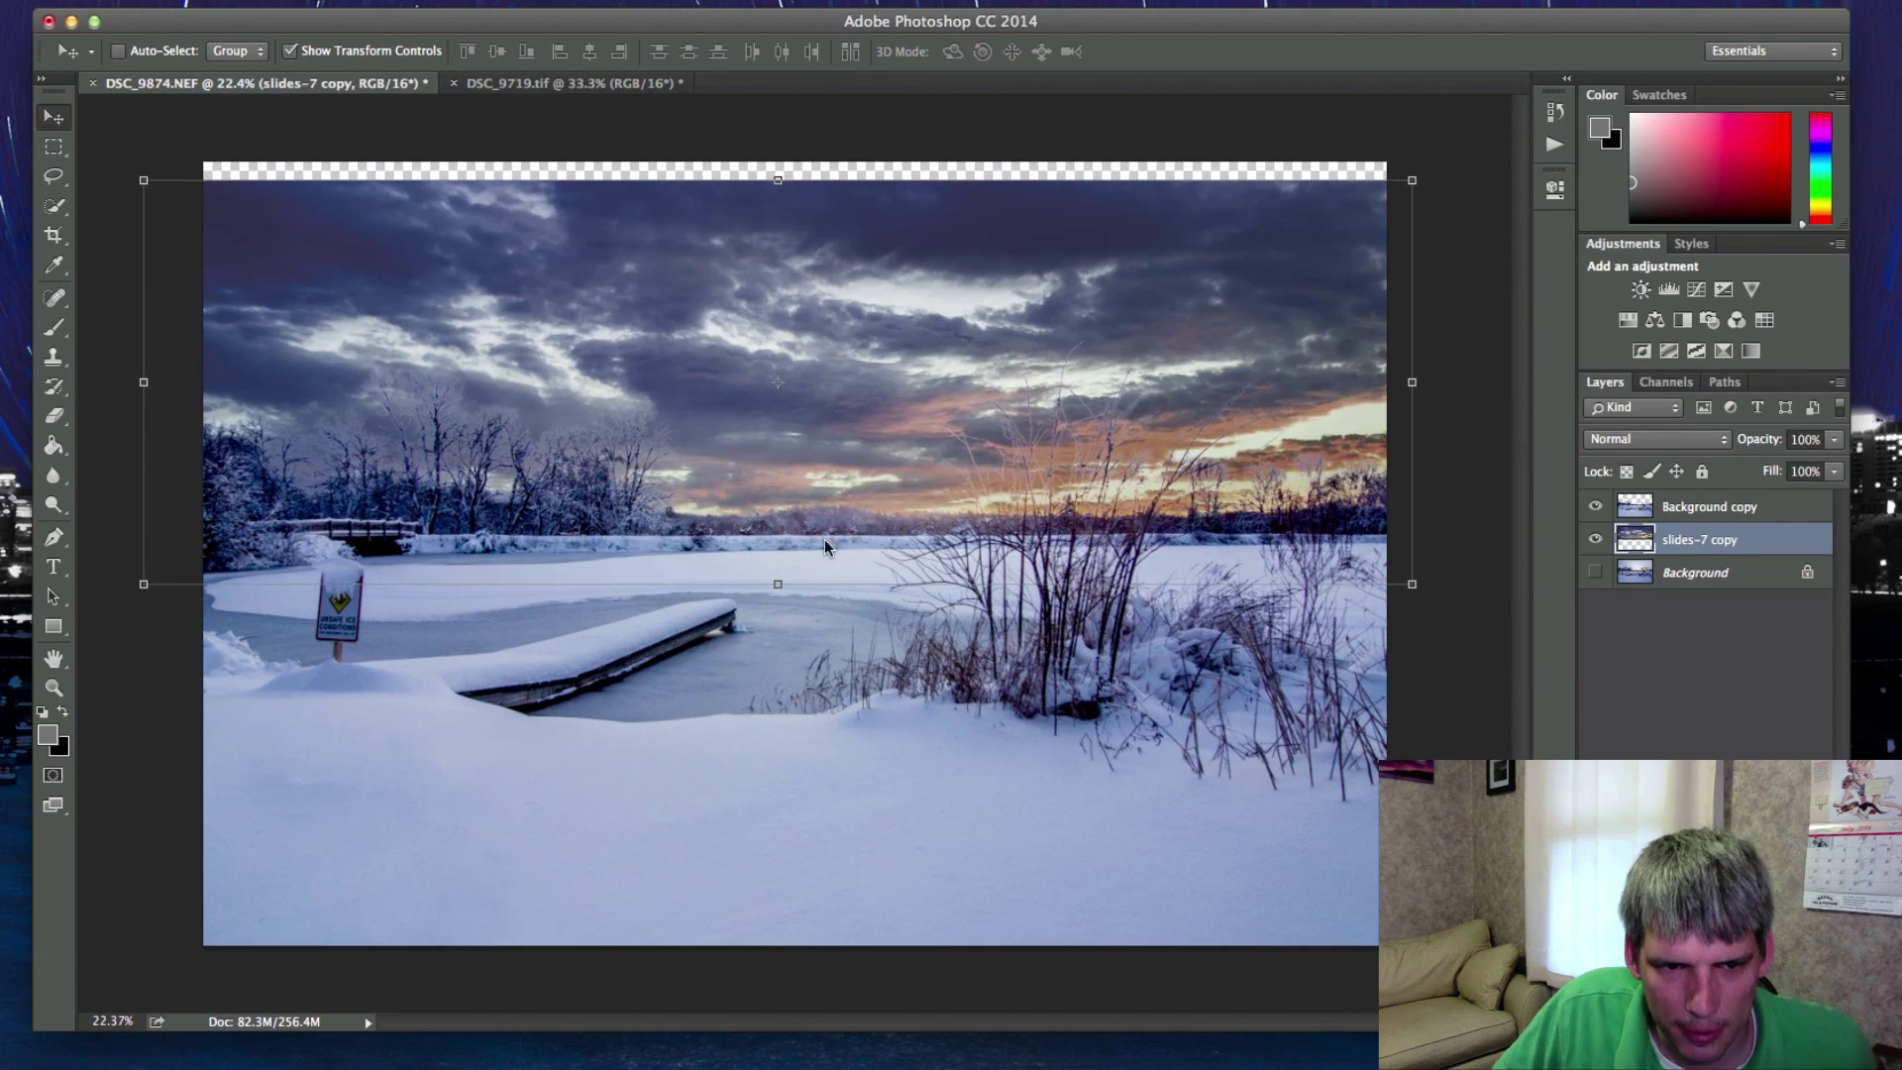
drag(942, 467, 943, 476)
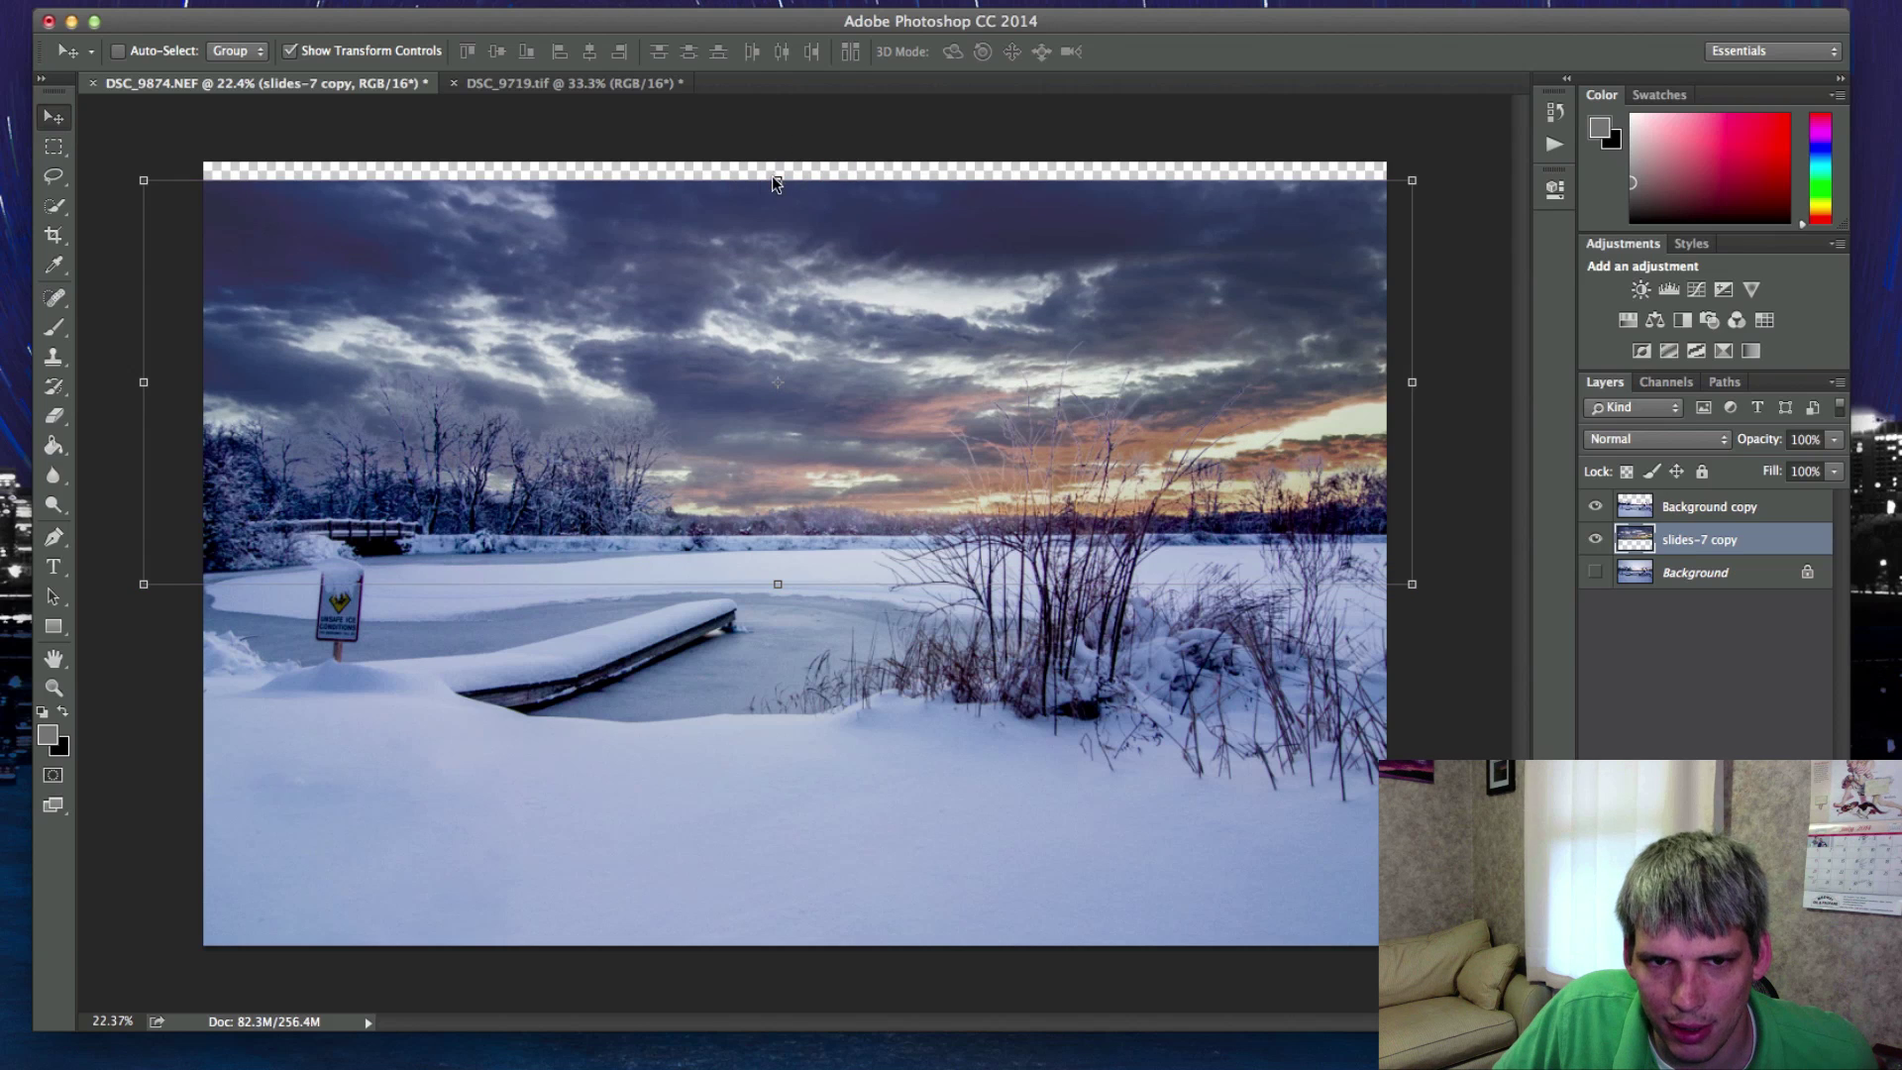
drag(777, 181, 778, 162)
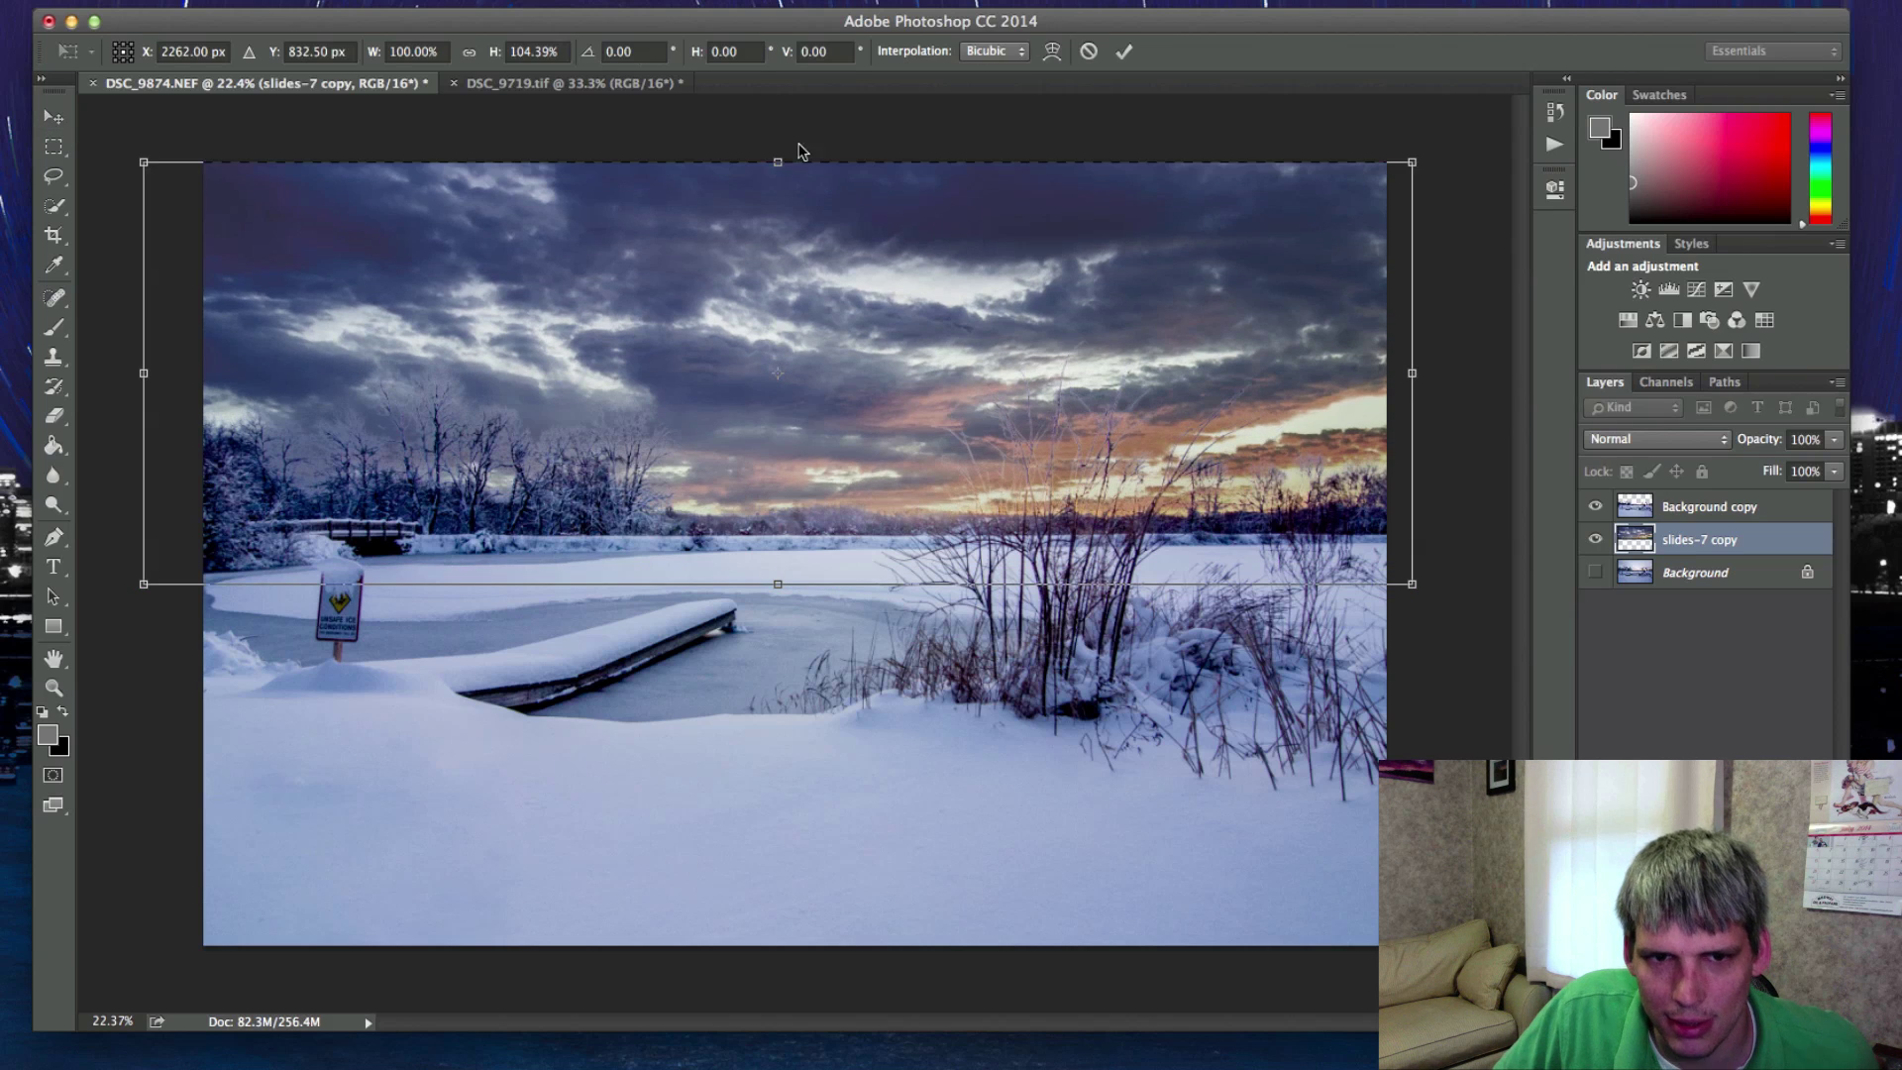
click(1127, 52)
click(1704, 684)
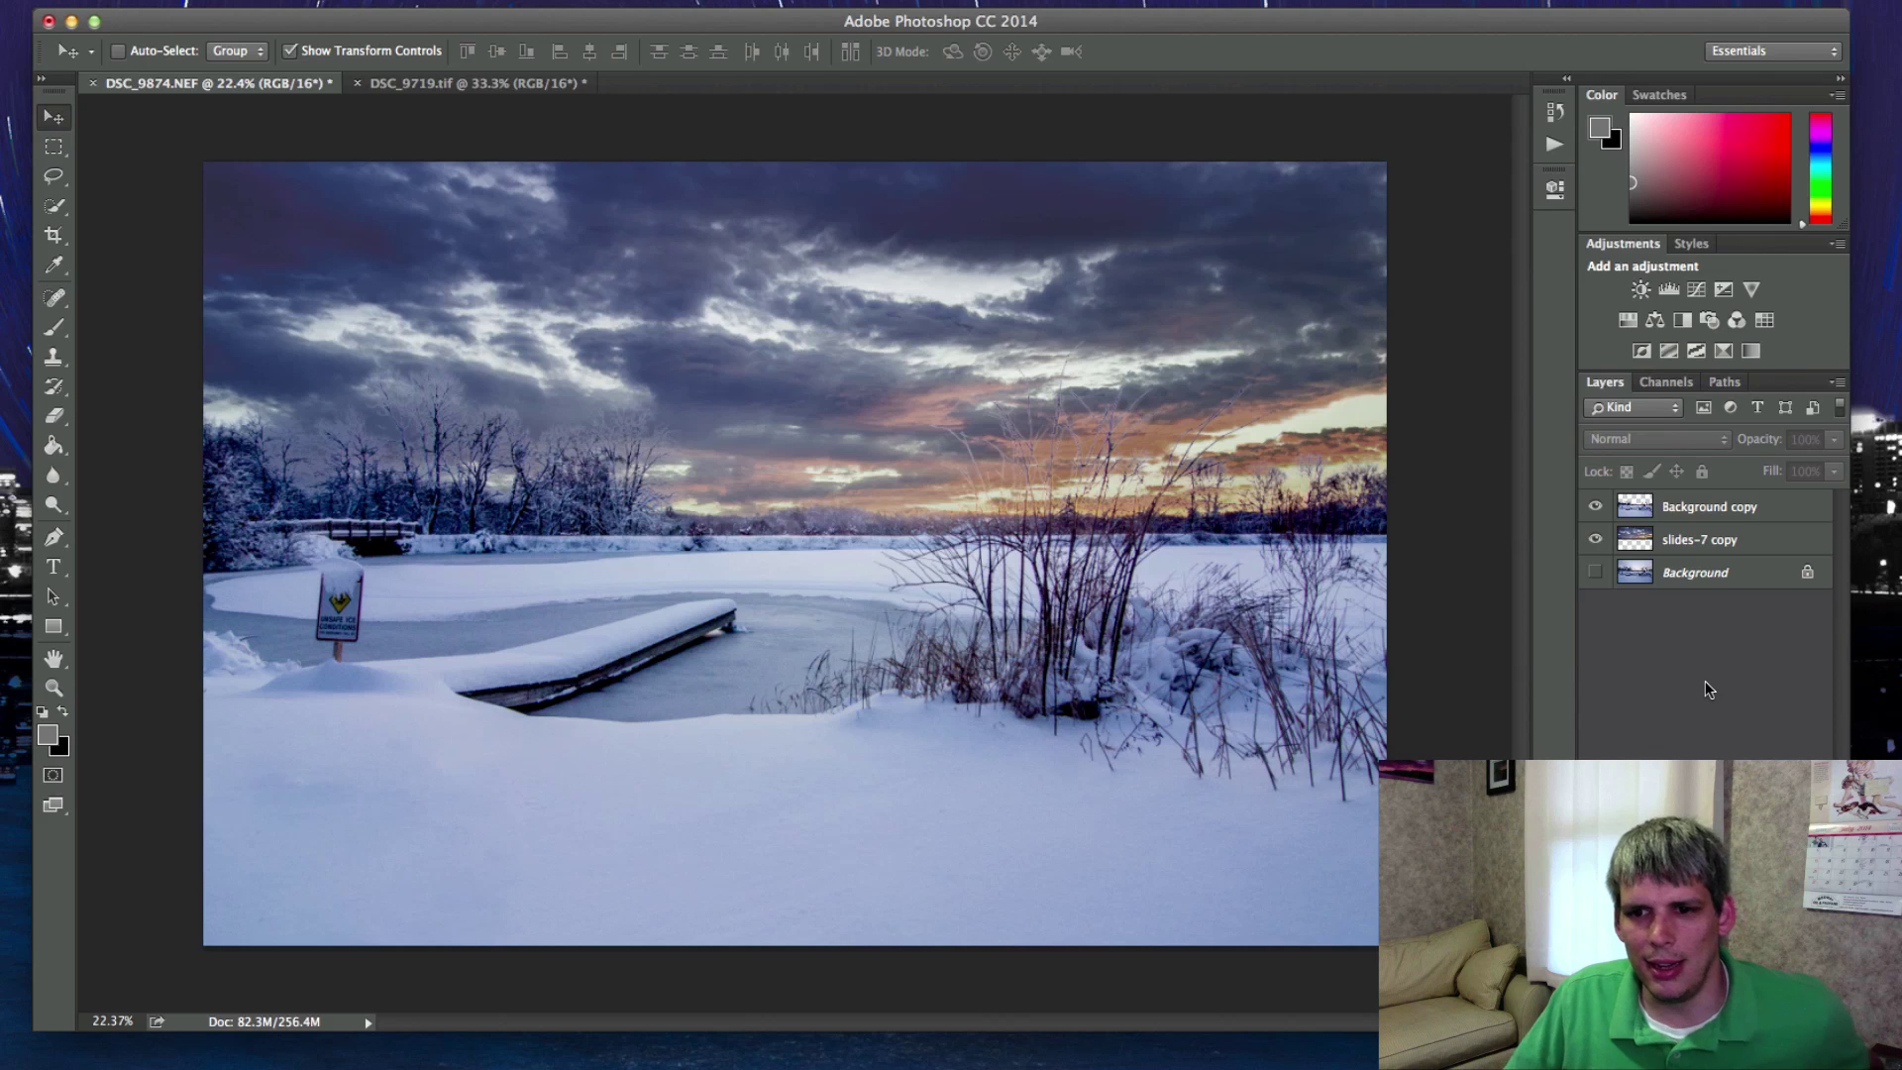
click(1595, 573)
click(1595, 539)
click(1595, 506)
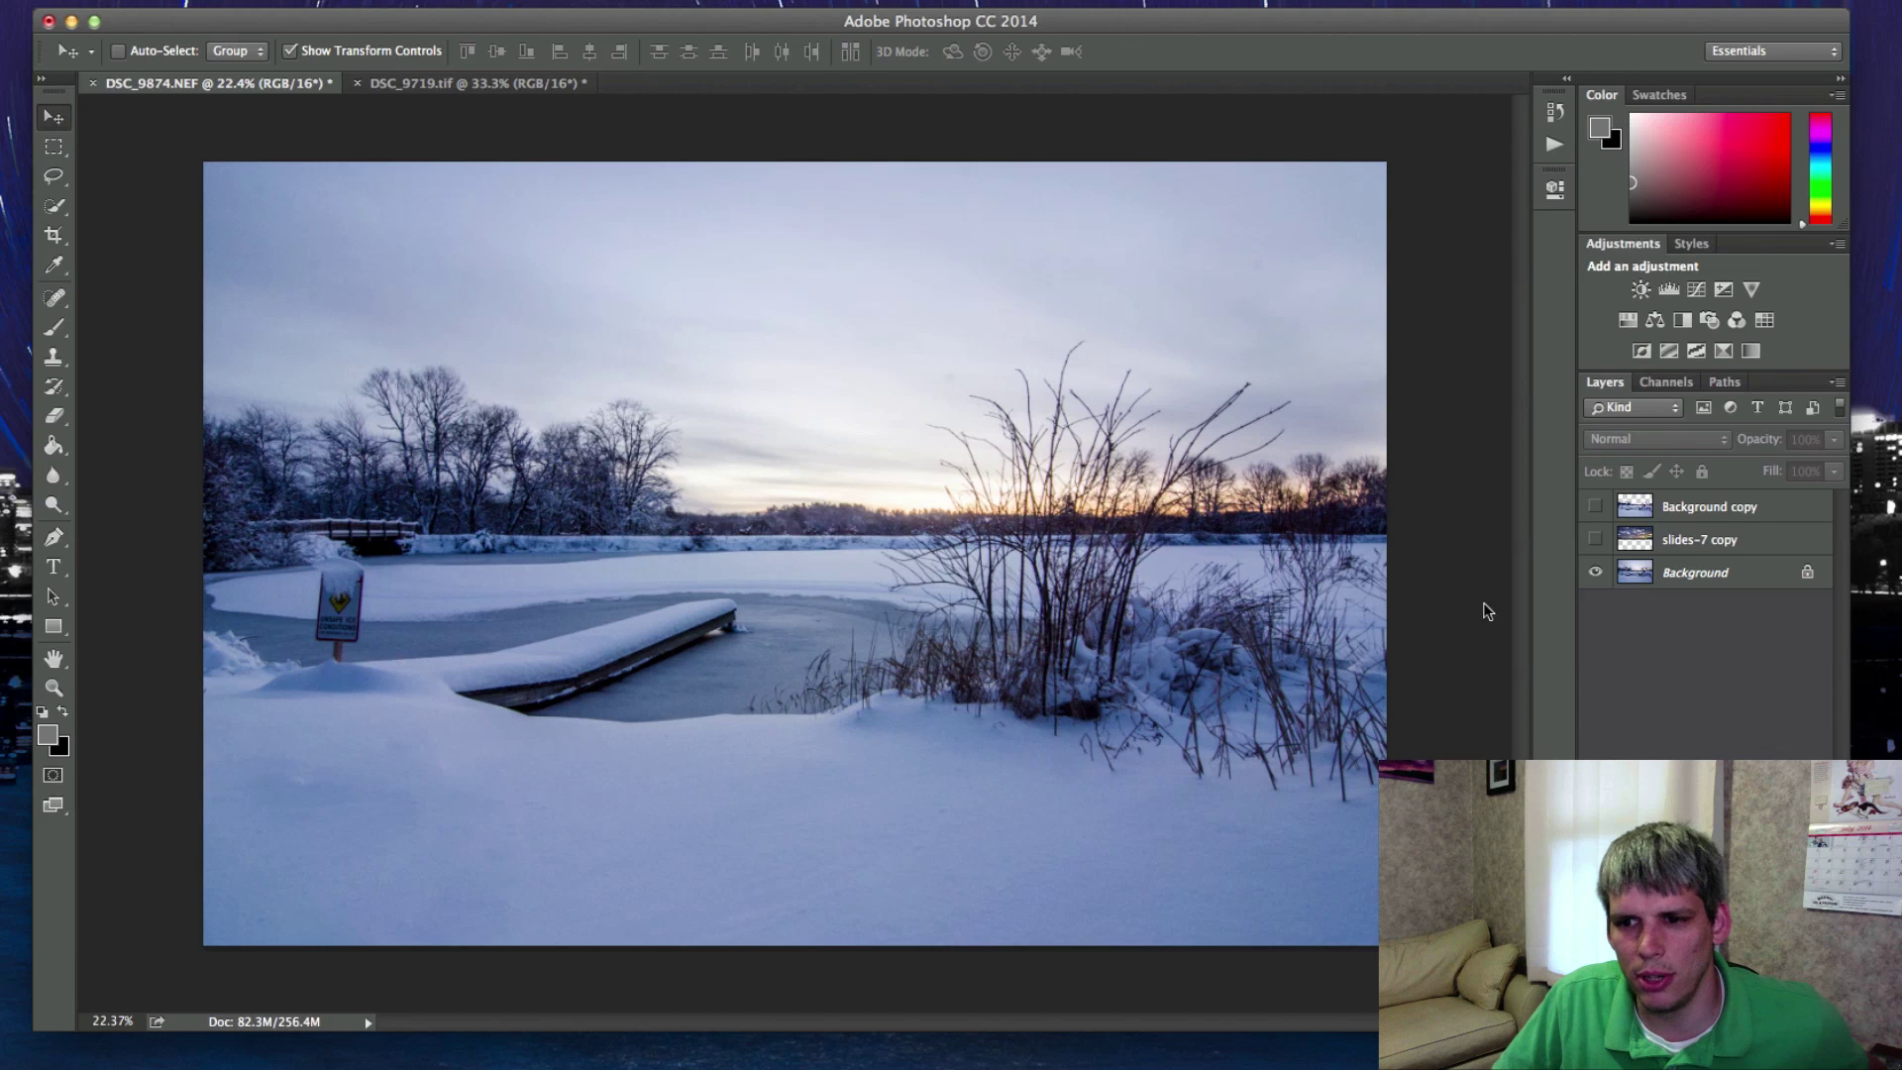
click(1595, 539)
click(1595, 506)
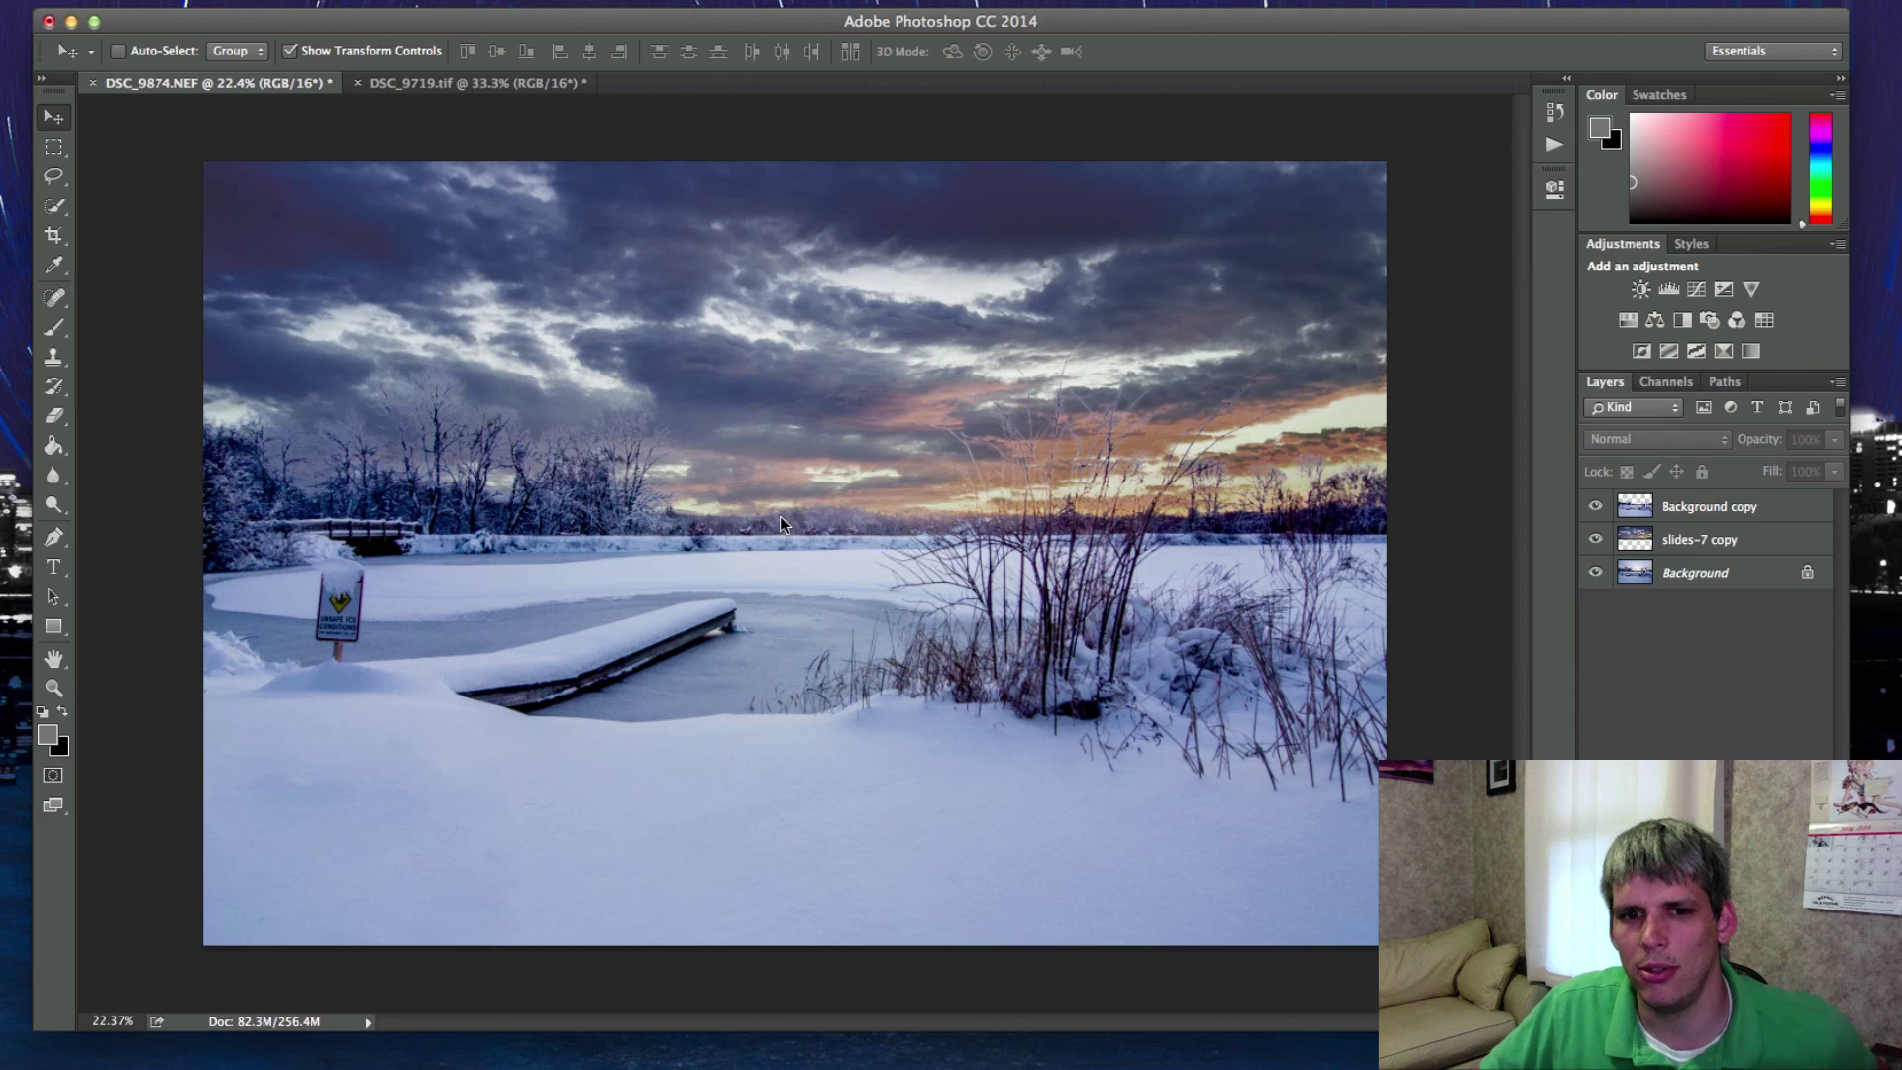
Step: In DSC_9719.tif, hide Background and show Background copy, slides-7, slides-7 copy and the reflection layer
click(447, 84)
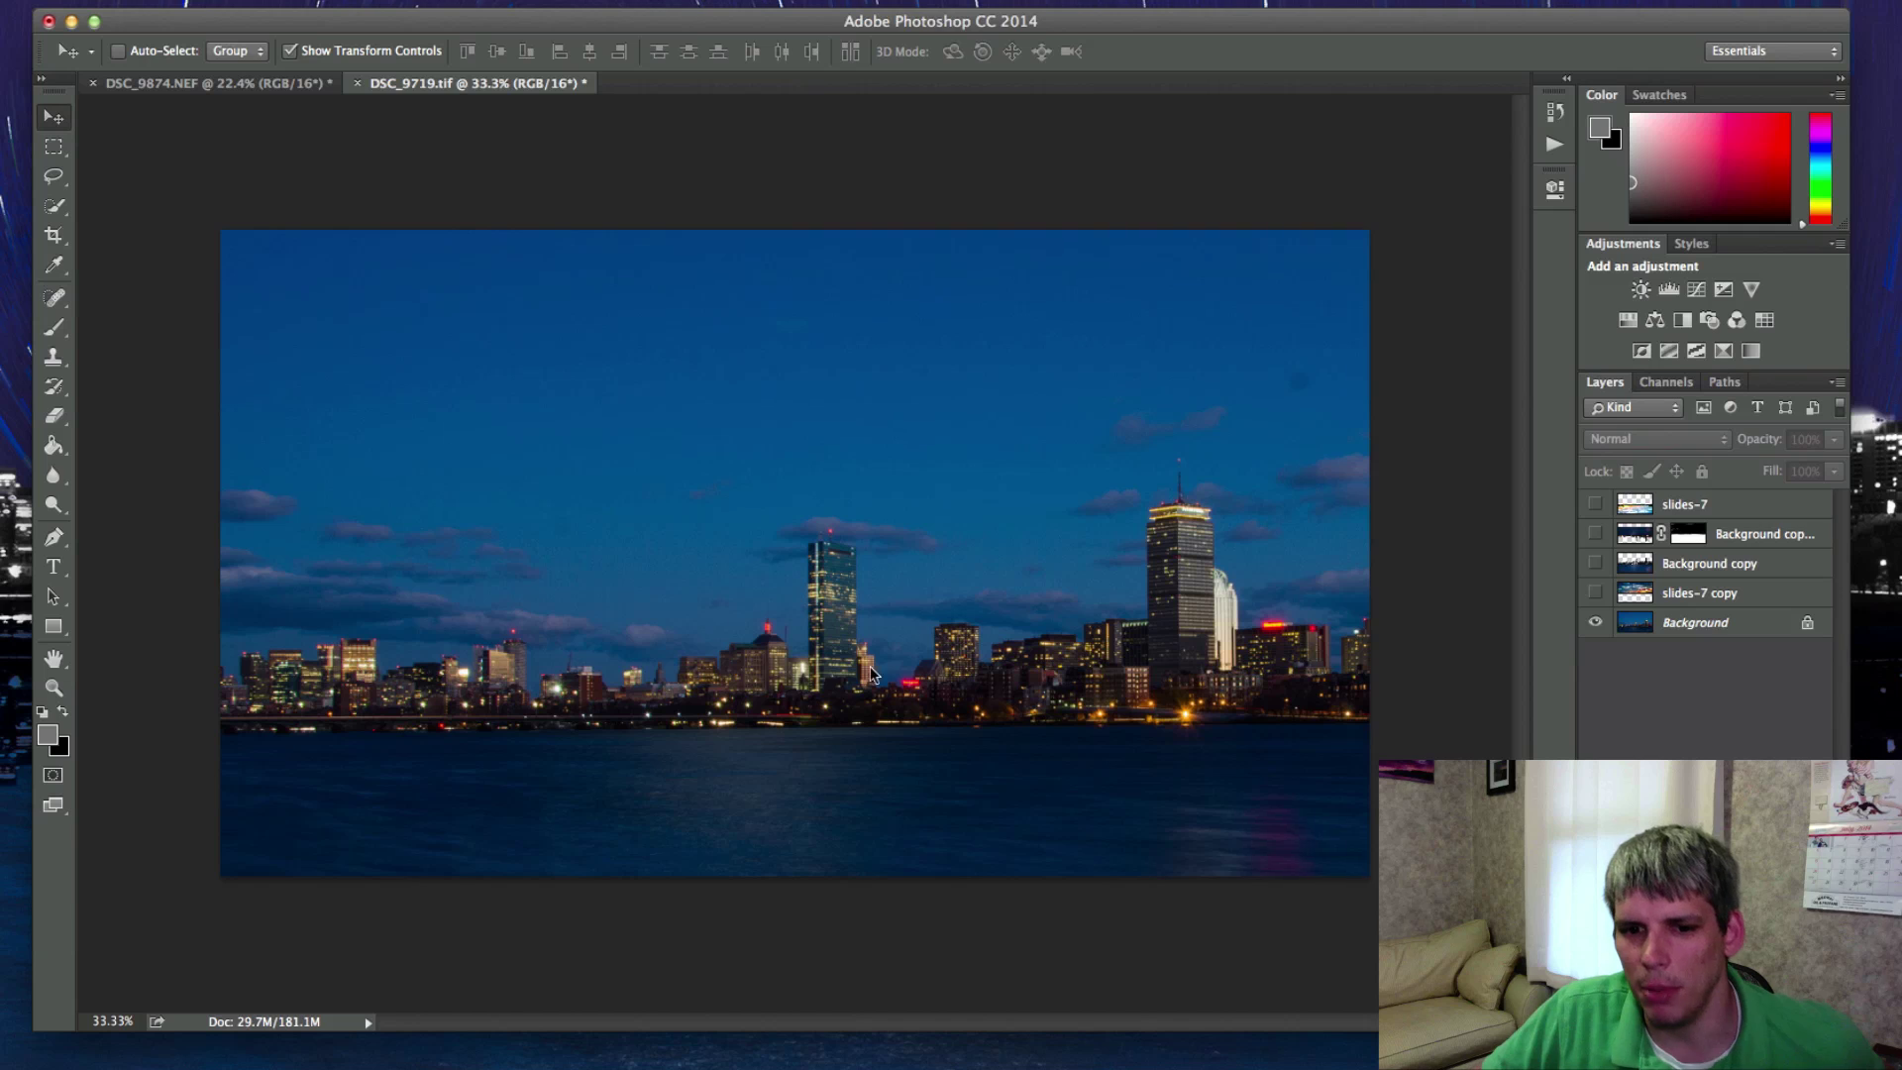
click(1594, 562)
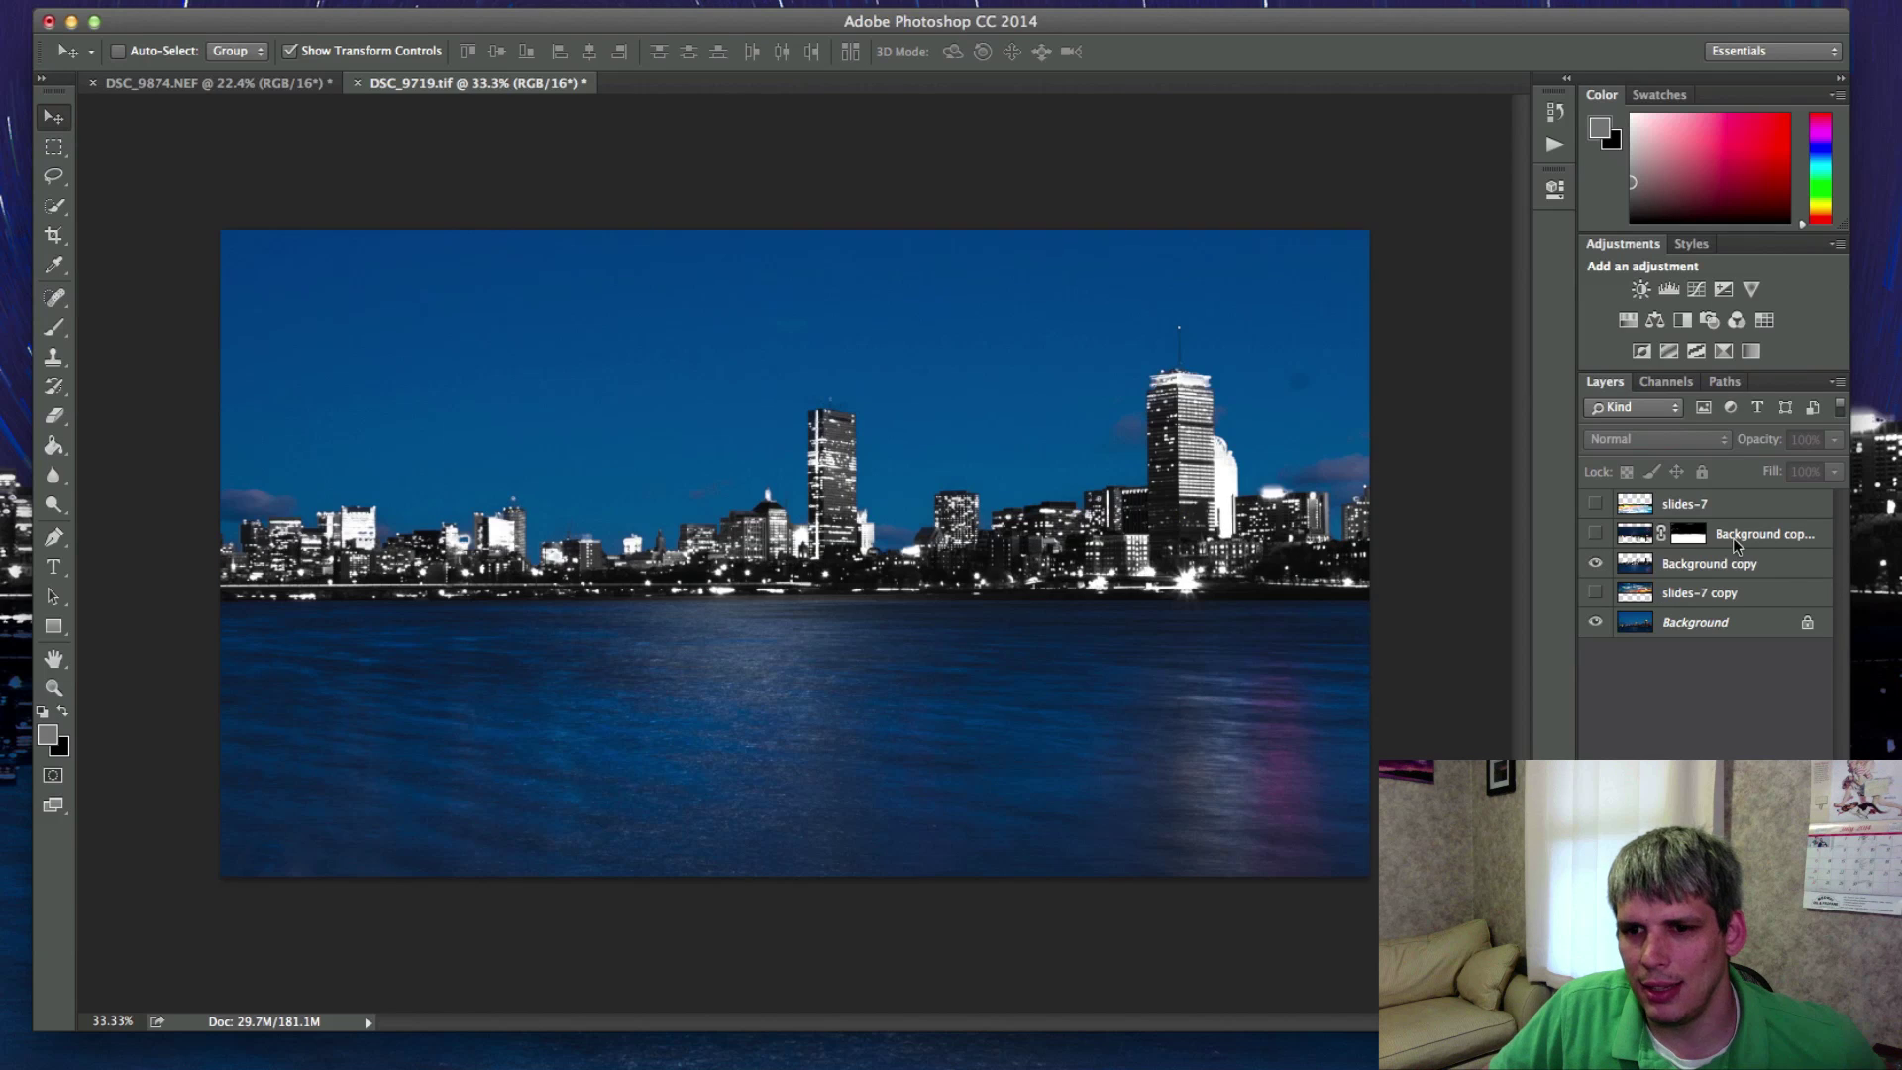
click(1595, 621)
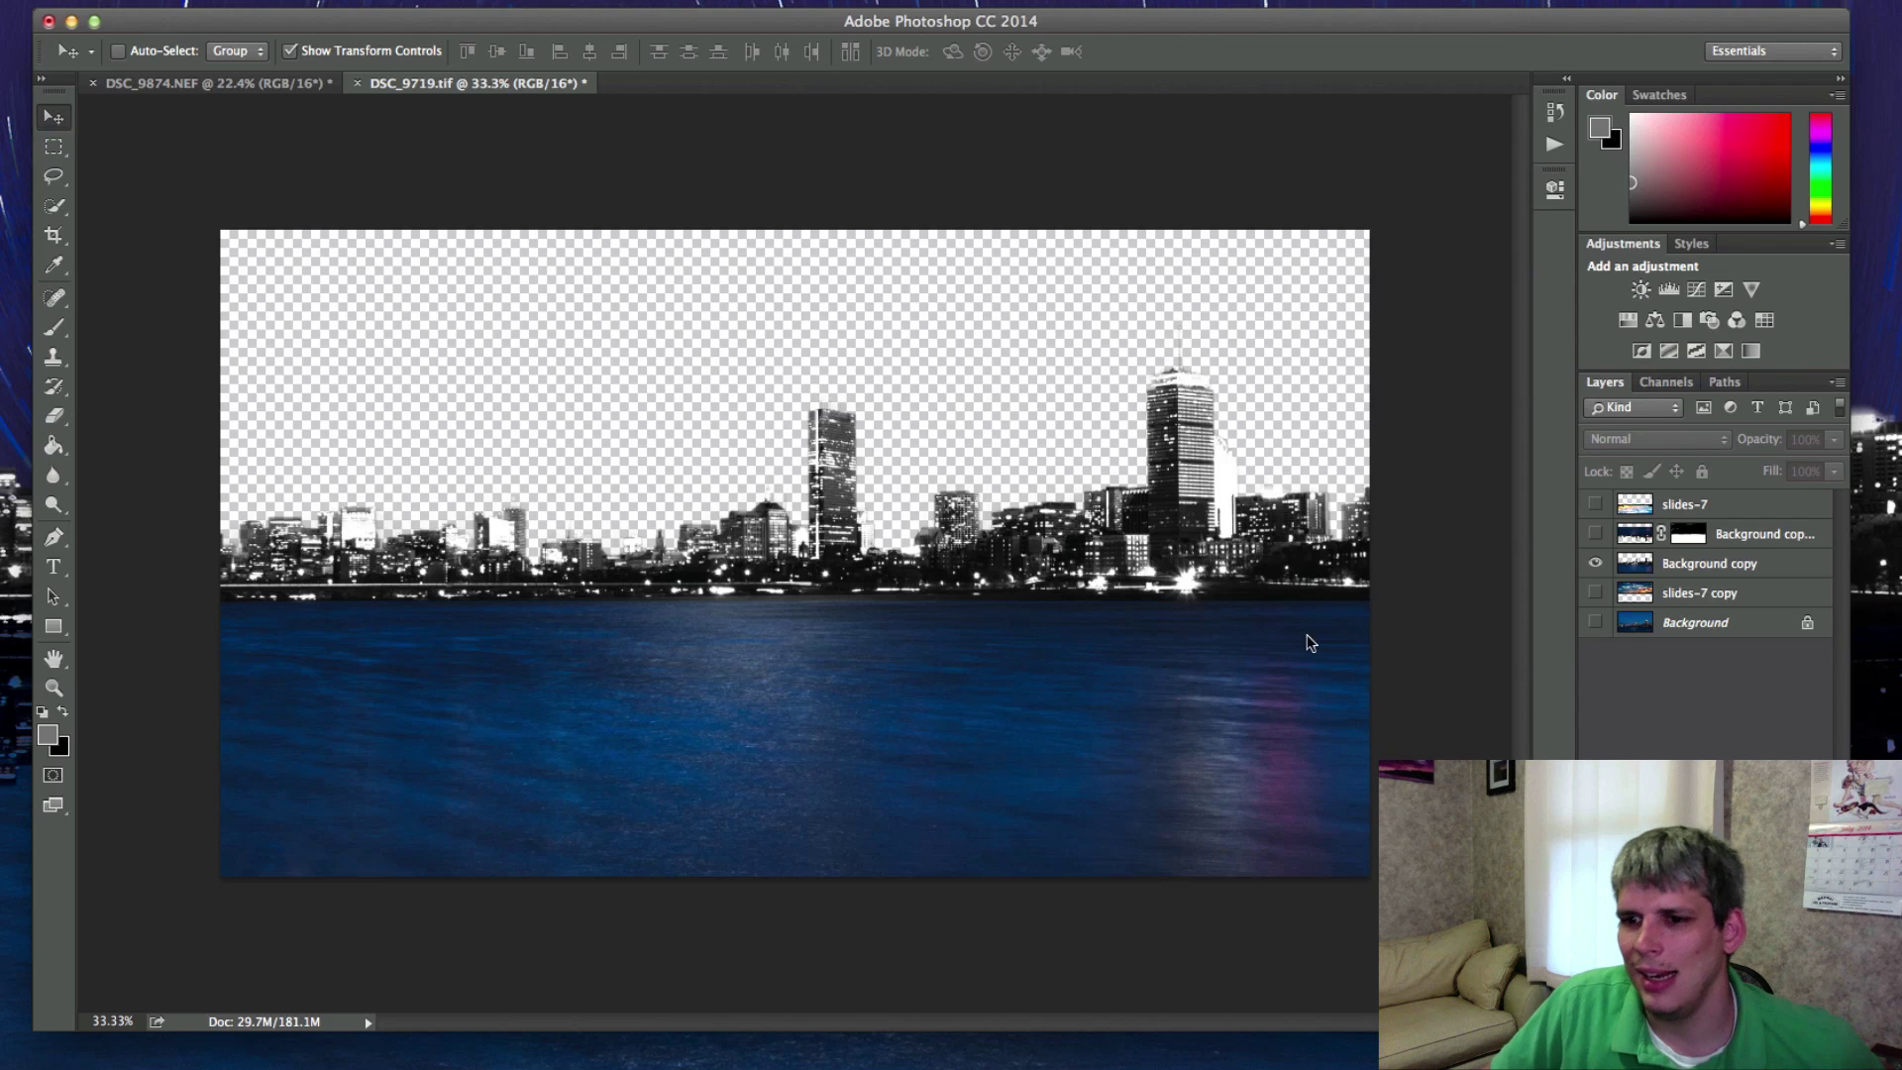
click(1595, 505)
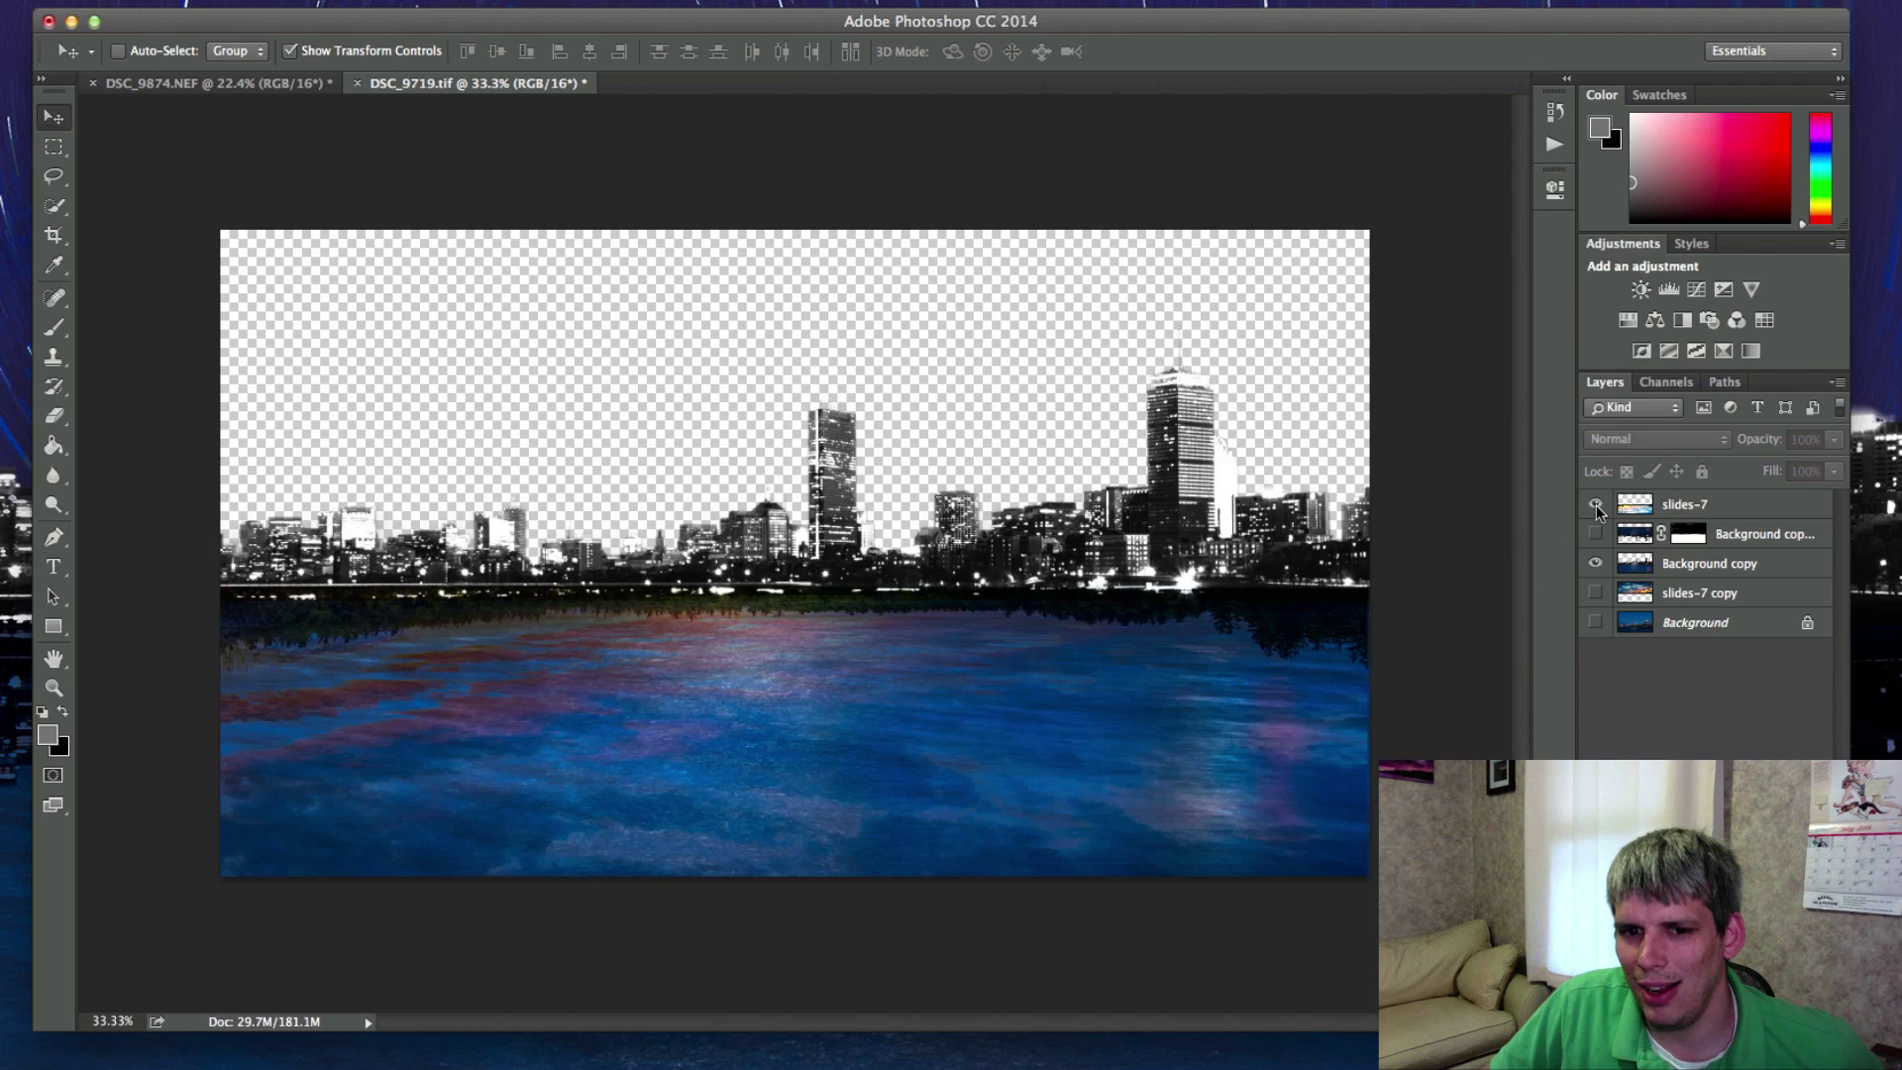
click(1595, 593)
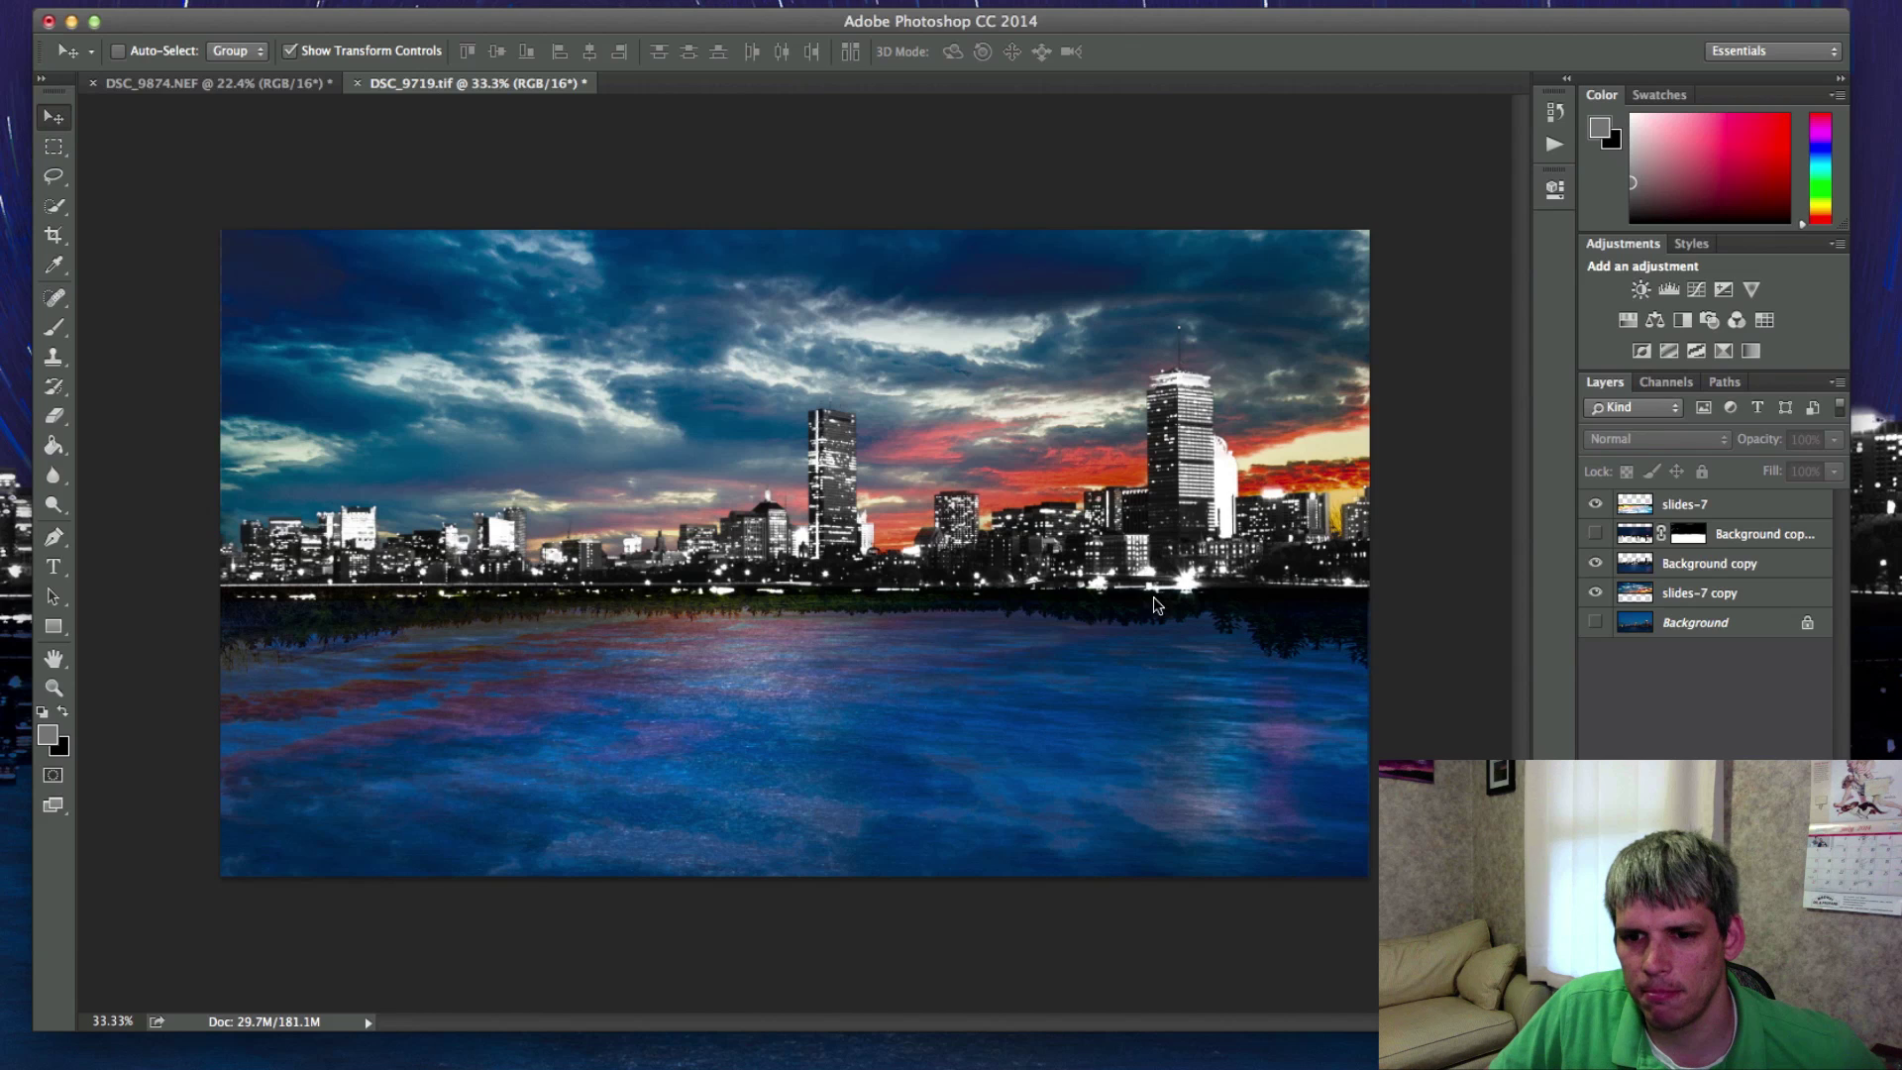
click(1595, 534)
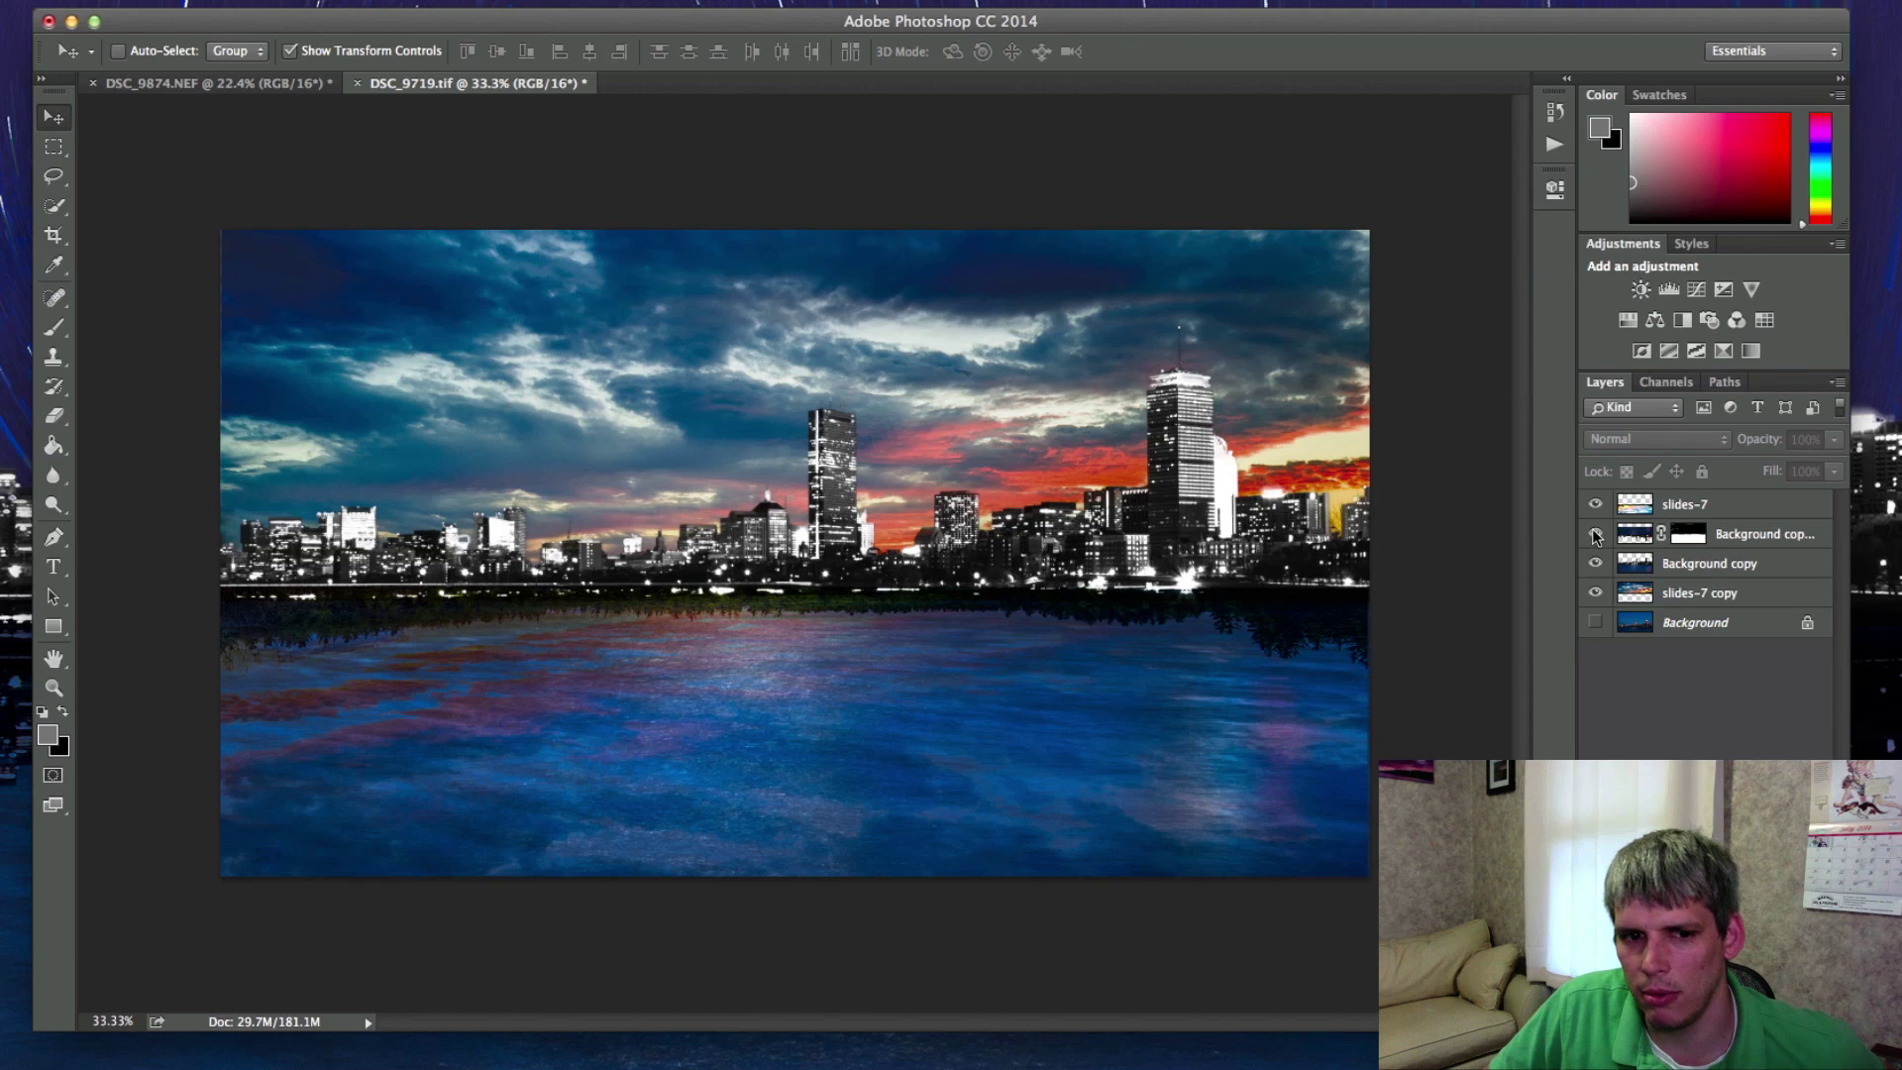